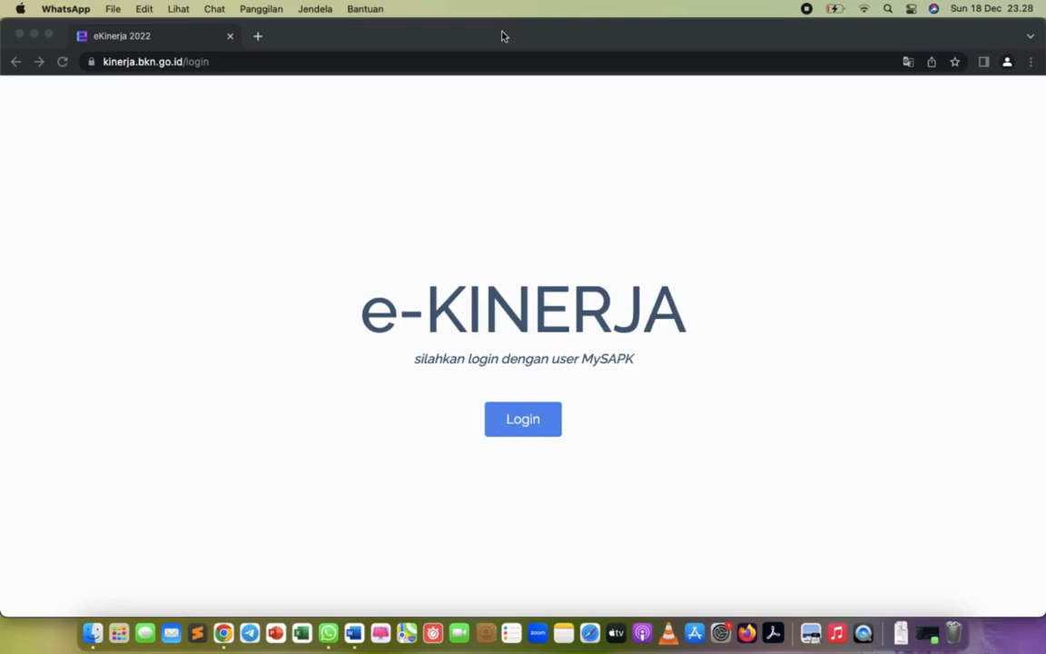
Sign in to e-Kinerja through the SIASN login, filling the username and password from the second saved employee account.
left_click(49, 36)
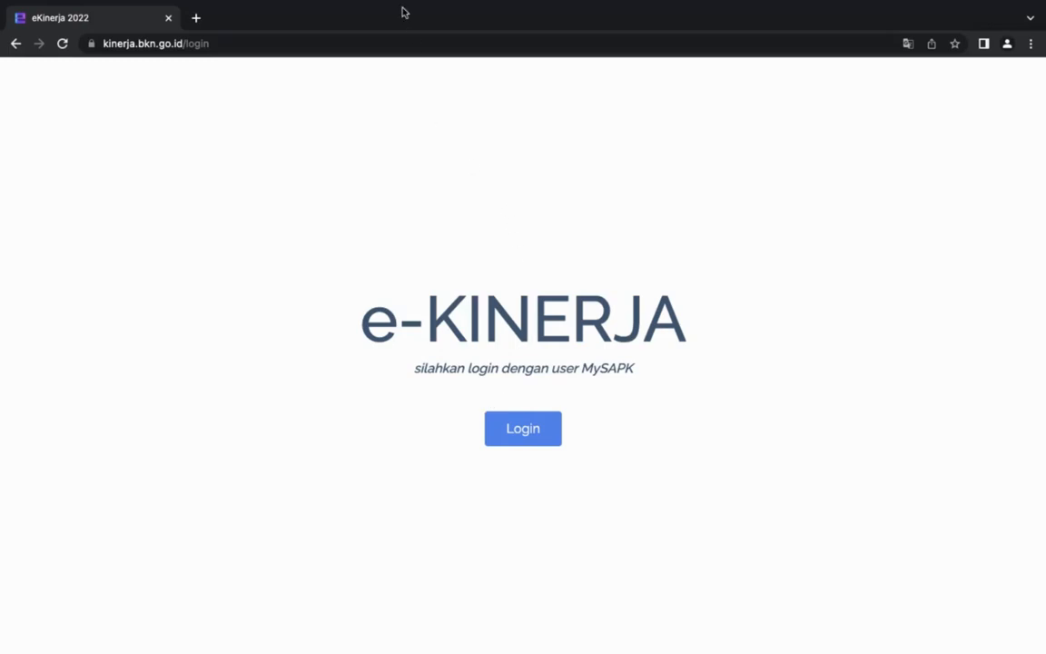
left_click(536, 441)
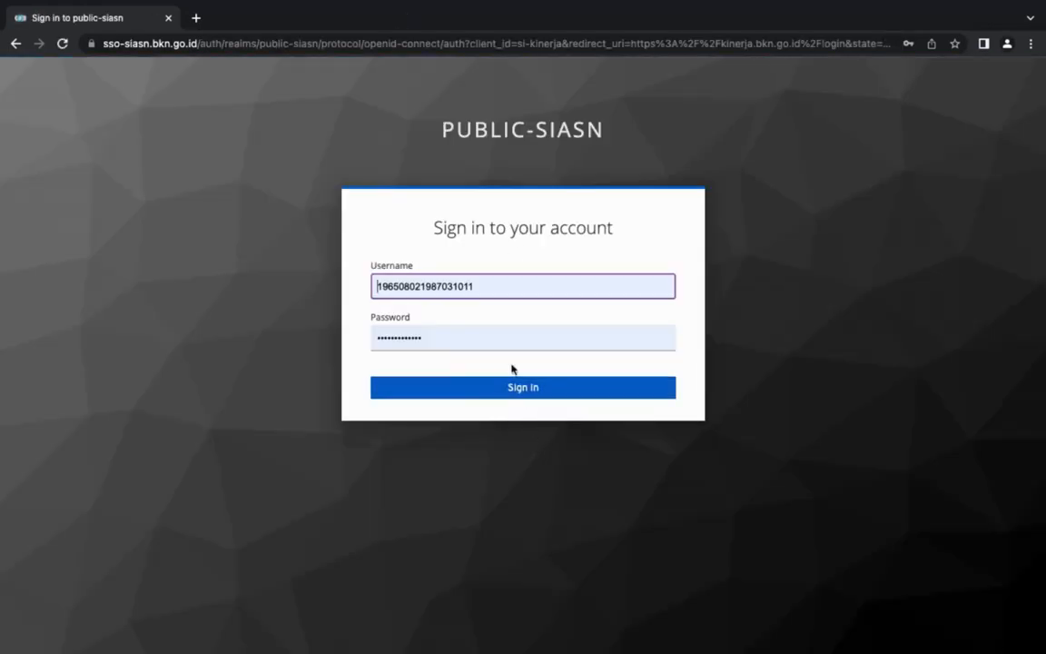
double_click(490, 290)
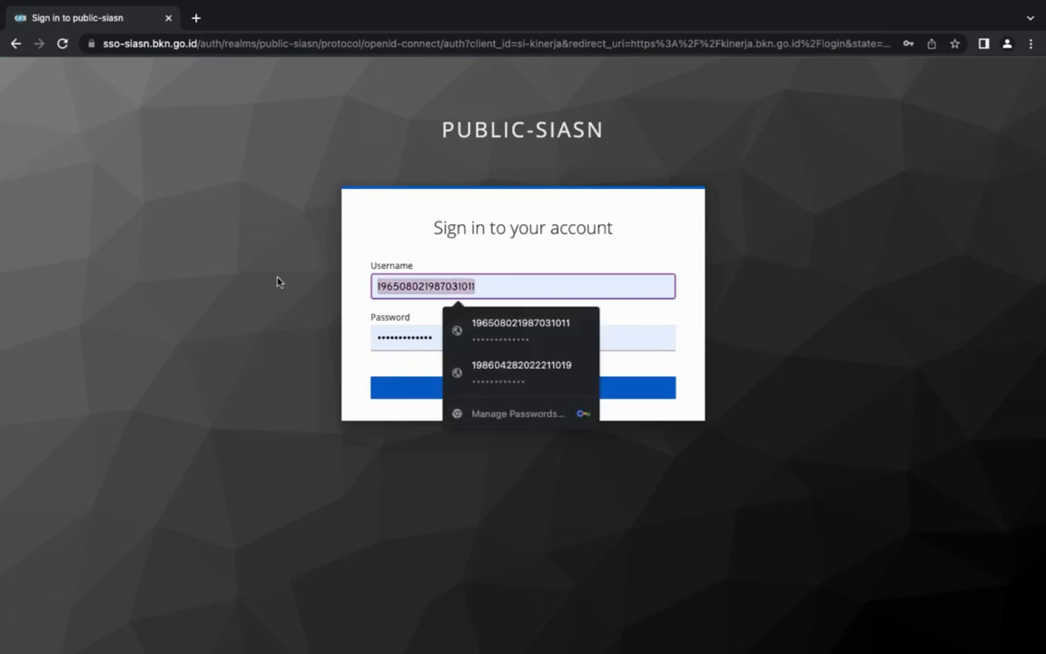
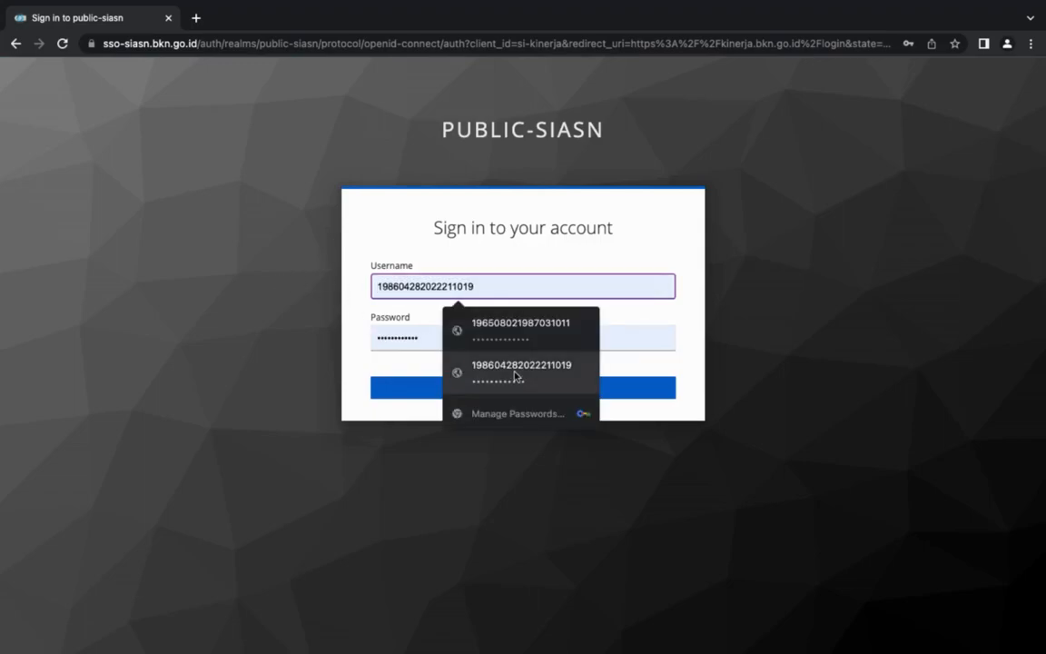
left_click(515, 376)
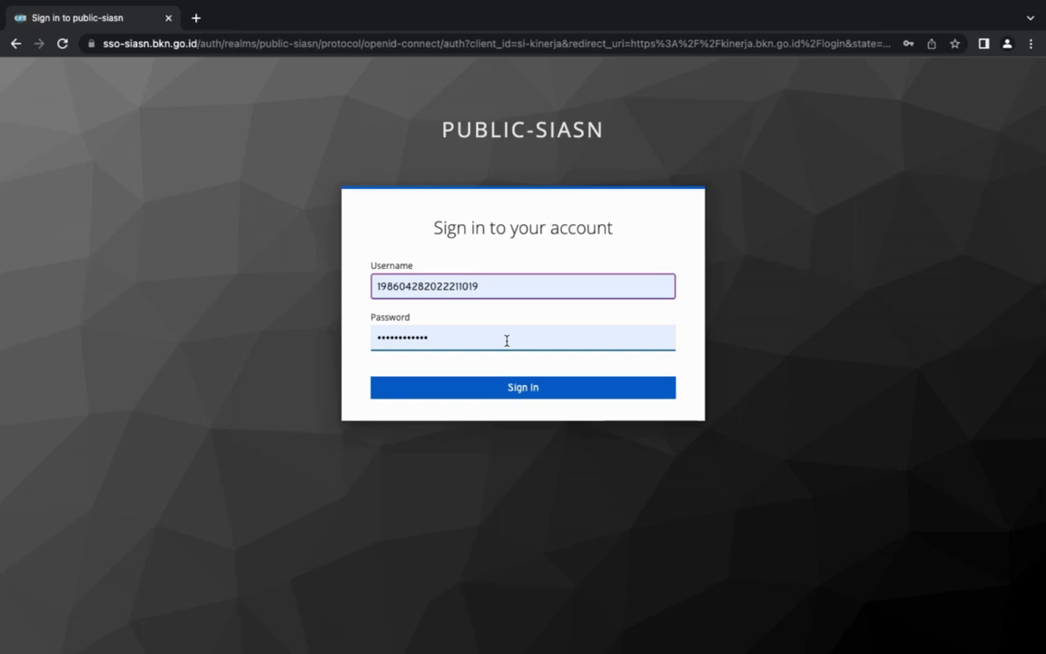
left_click(512, 388)
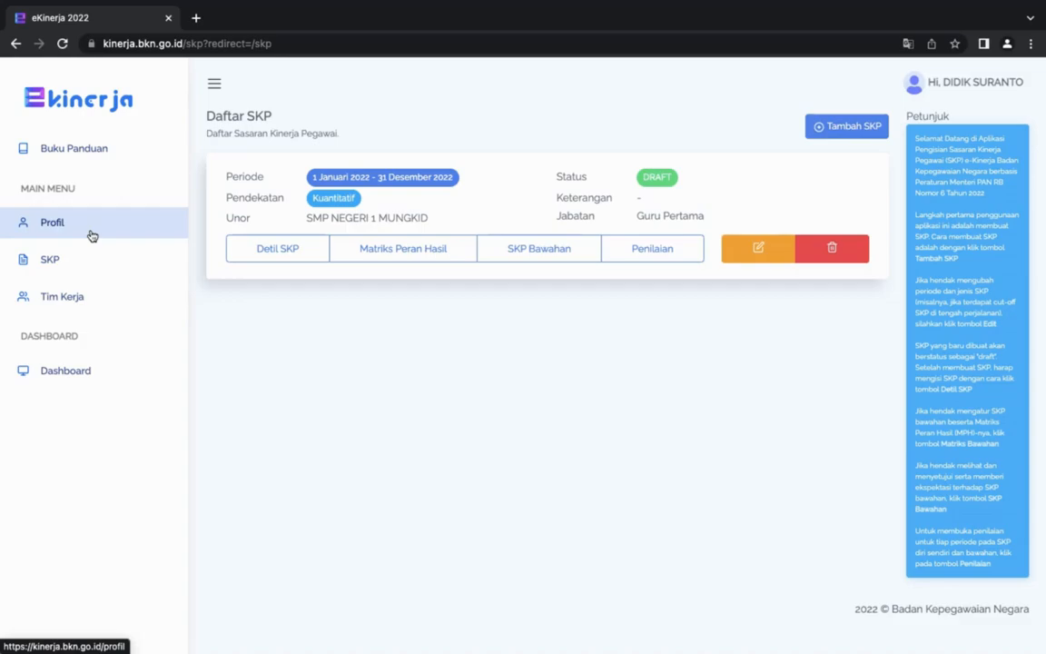
Edit the employee profile, selecting SMP NEGERI 1 MUNGKID as the UNOR, and save it.
left_click(92, 236)
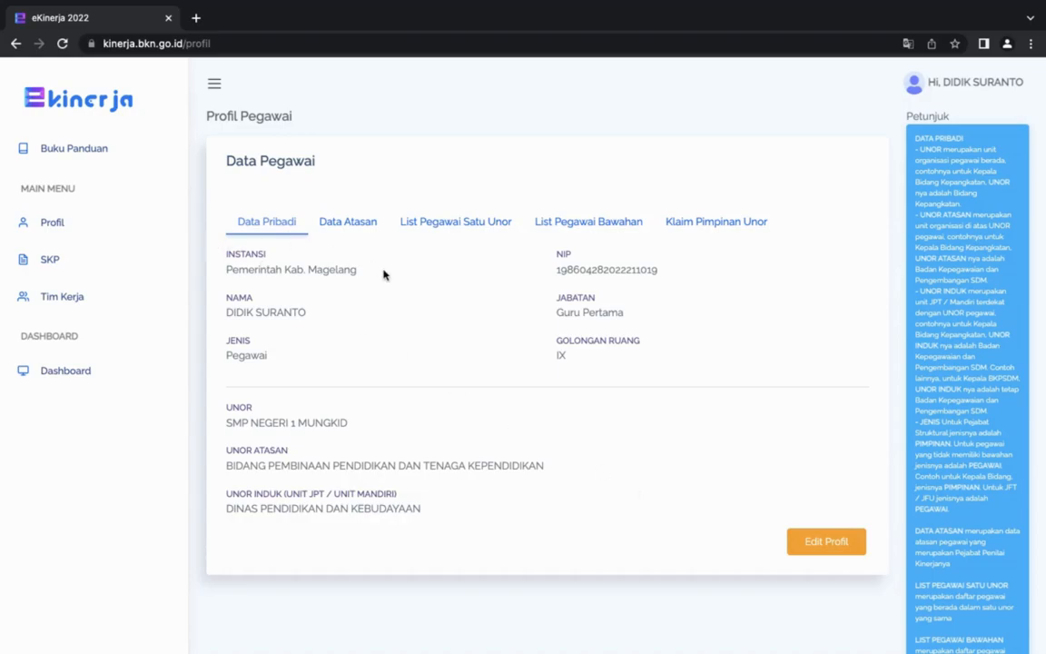
left_click(814, 549)
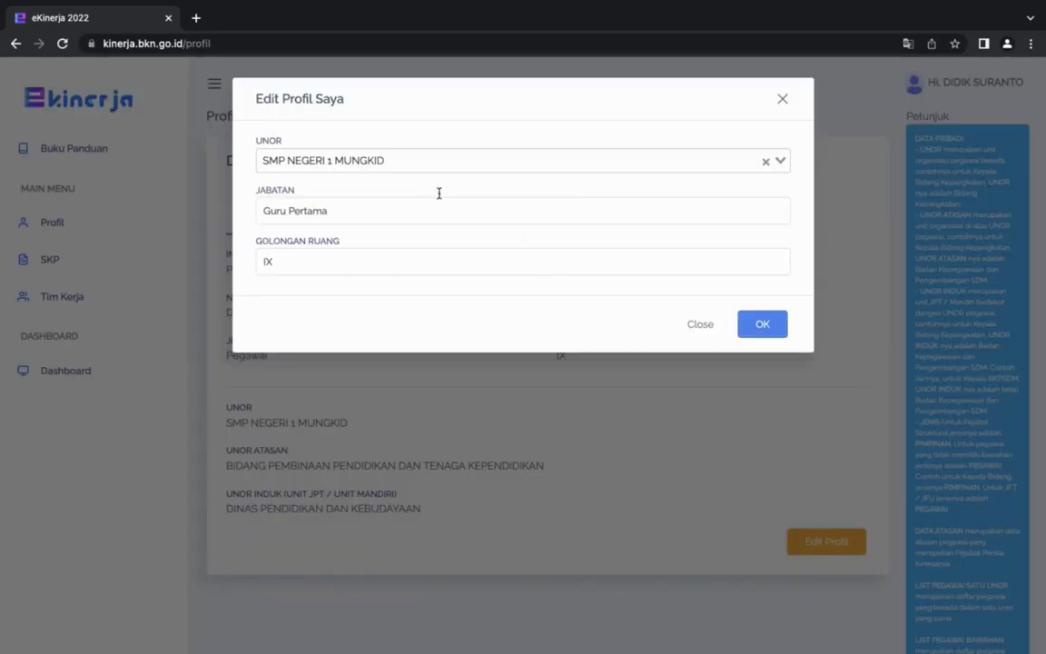
left_click(409, 167)
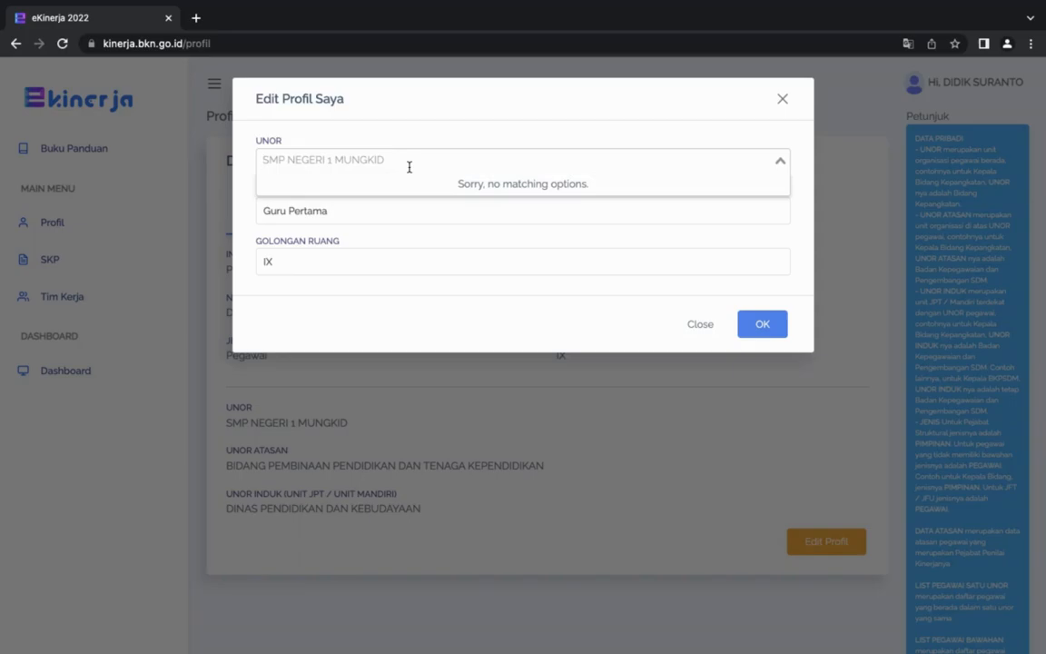
type("1 mun")
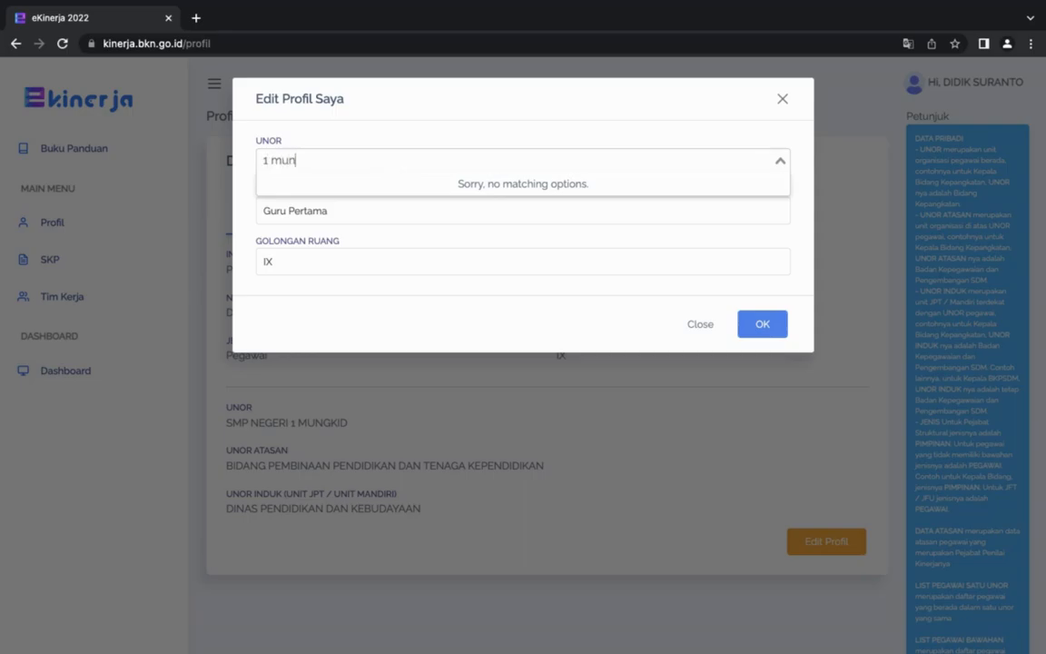
type("gkid")
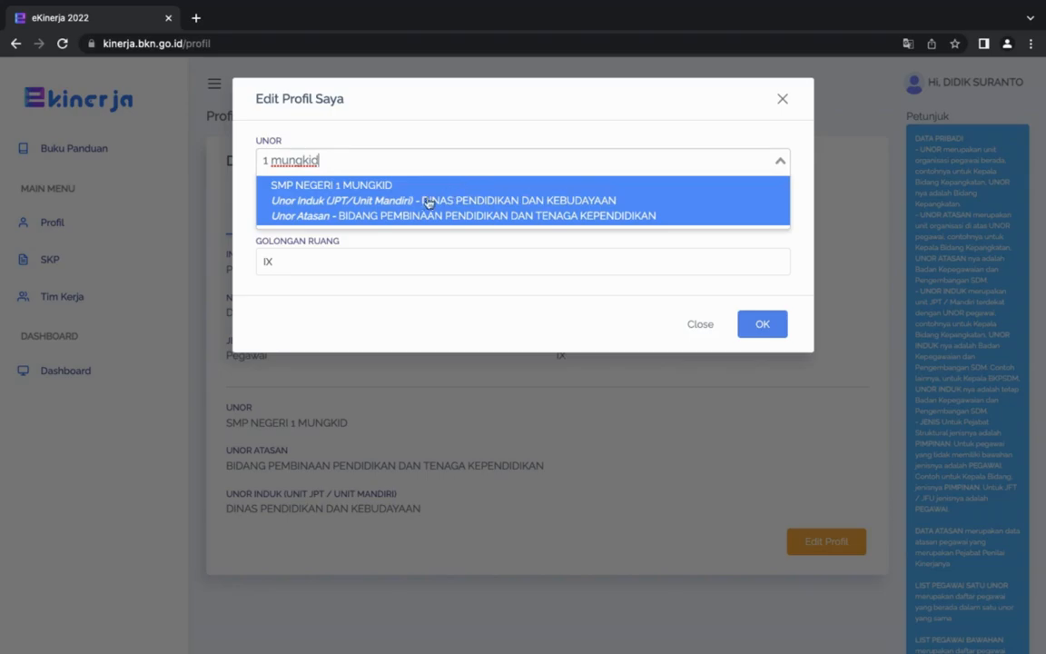
left_click(369, 213)
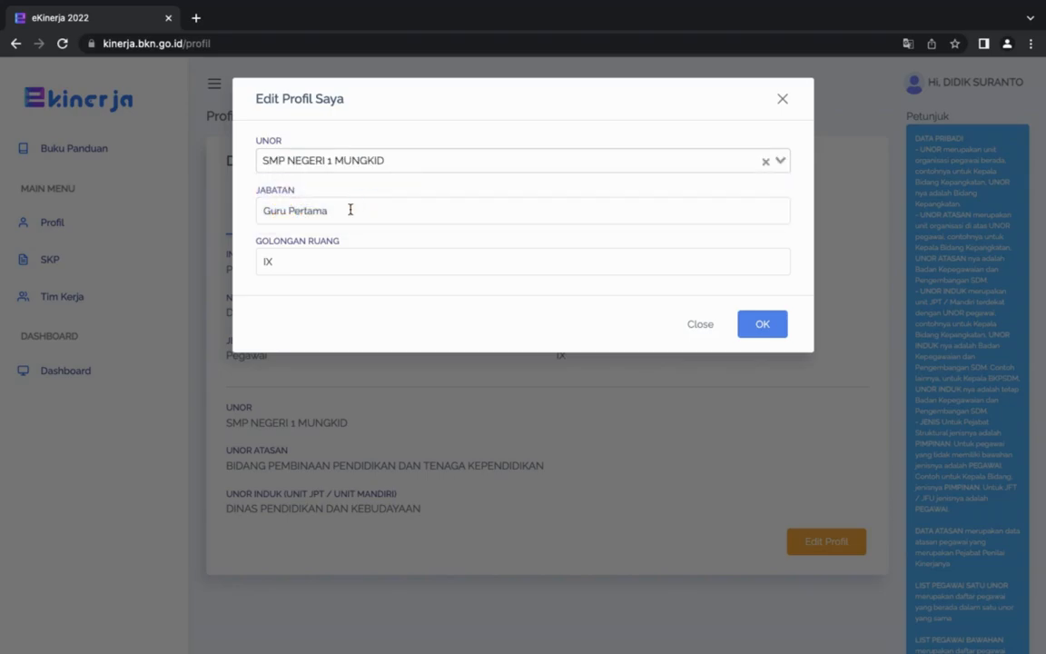
left_click(349, 210)
left_click(346, 263)
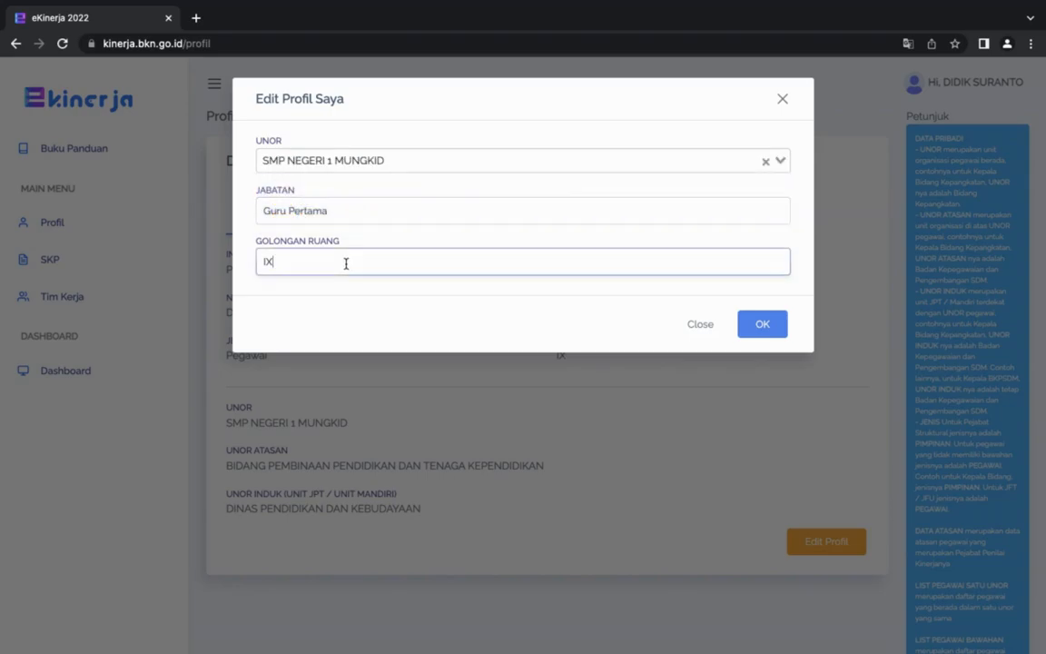
left_click(760, 332)
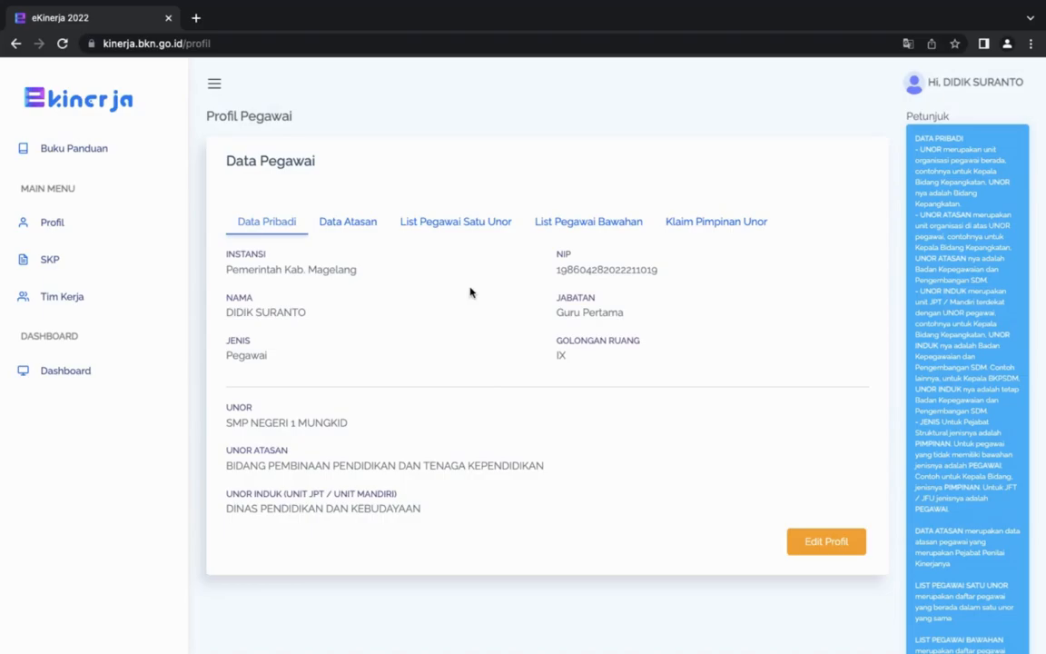
Review the profile's personal data, supervisor data, same-unit employees, subordinates and unit leader claim sections.
left_click(354, 227)
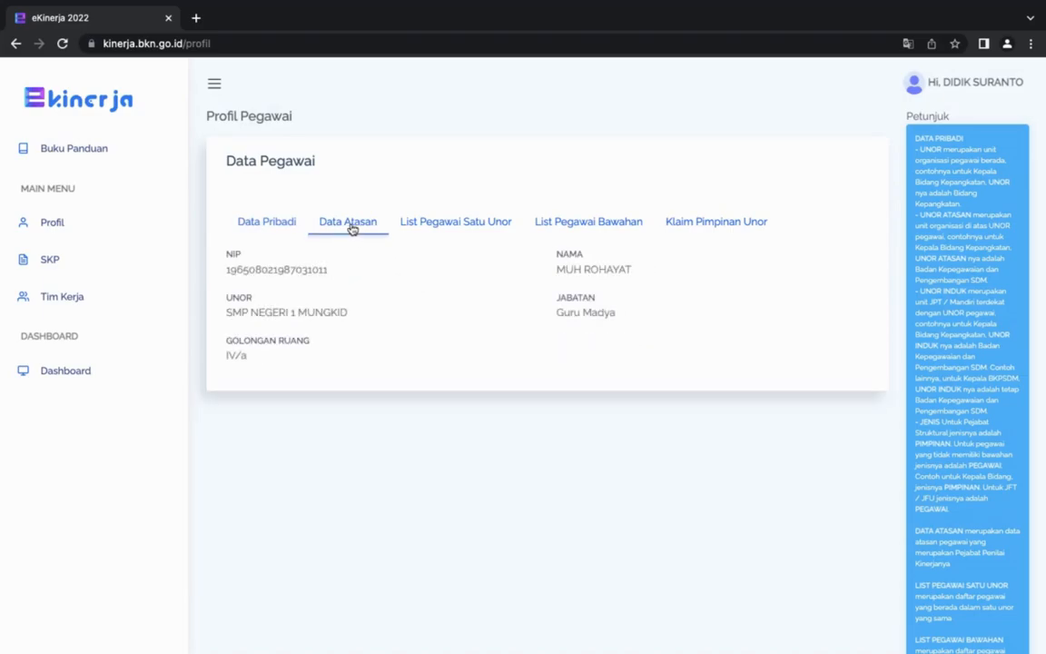
left_click(275, 223)
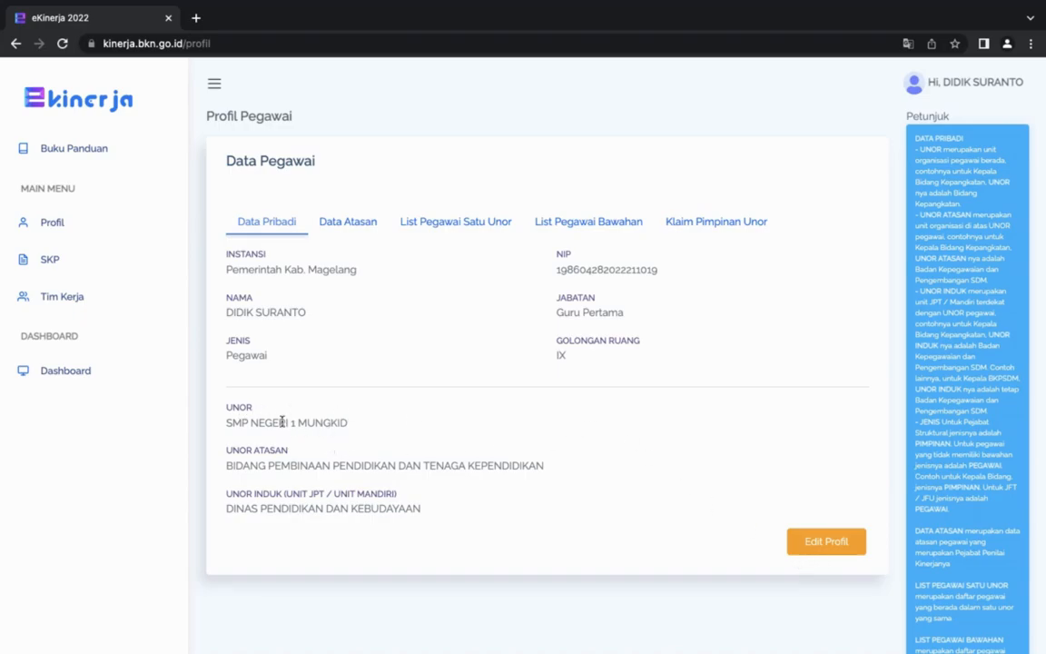
left_click(361, 223)
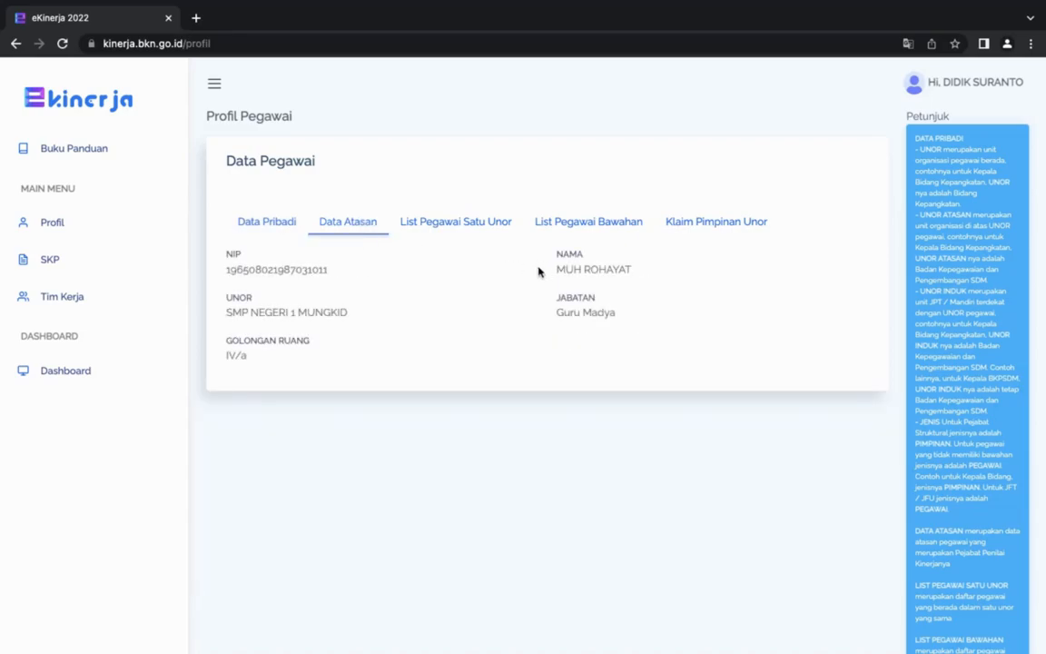
left_click(254, 225)
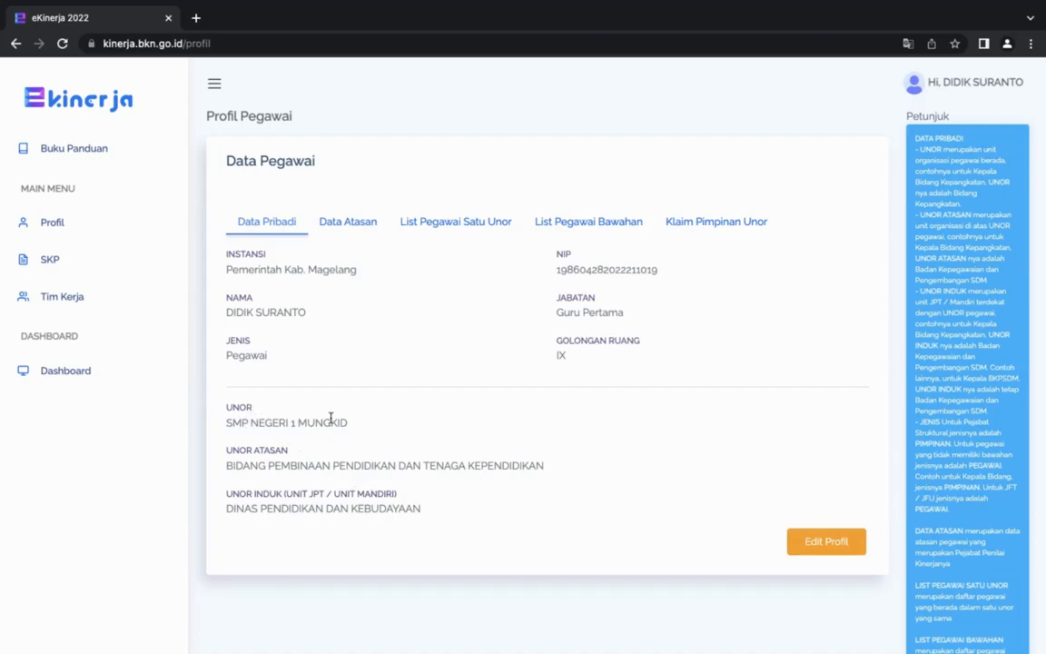
left_click(364, 224)
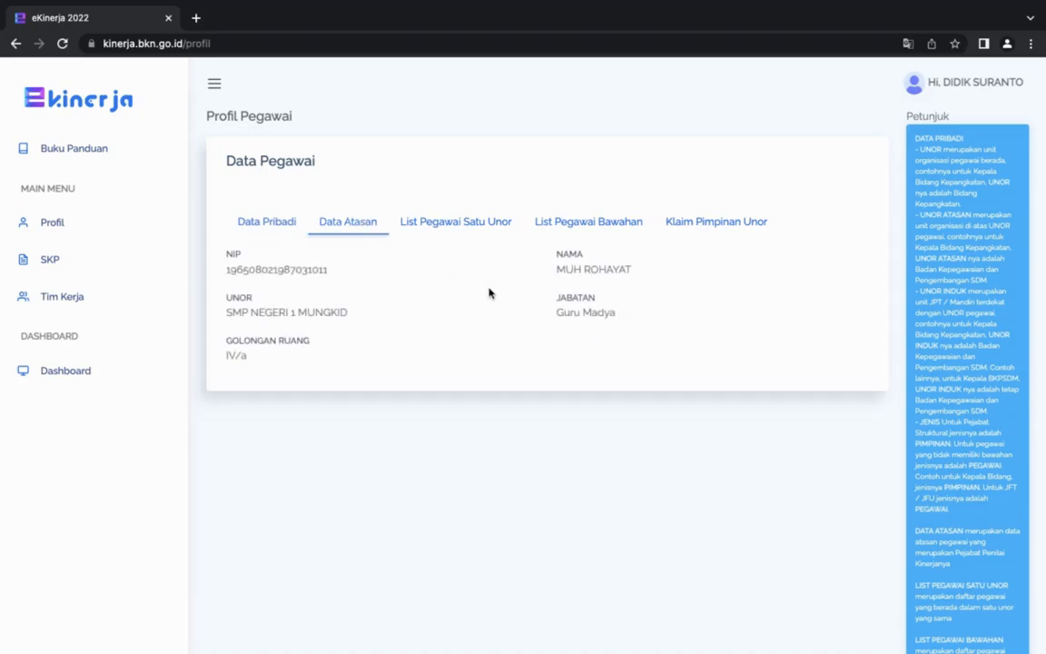
left_click(452, 227)
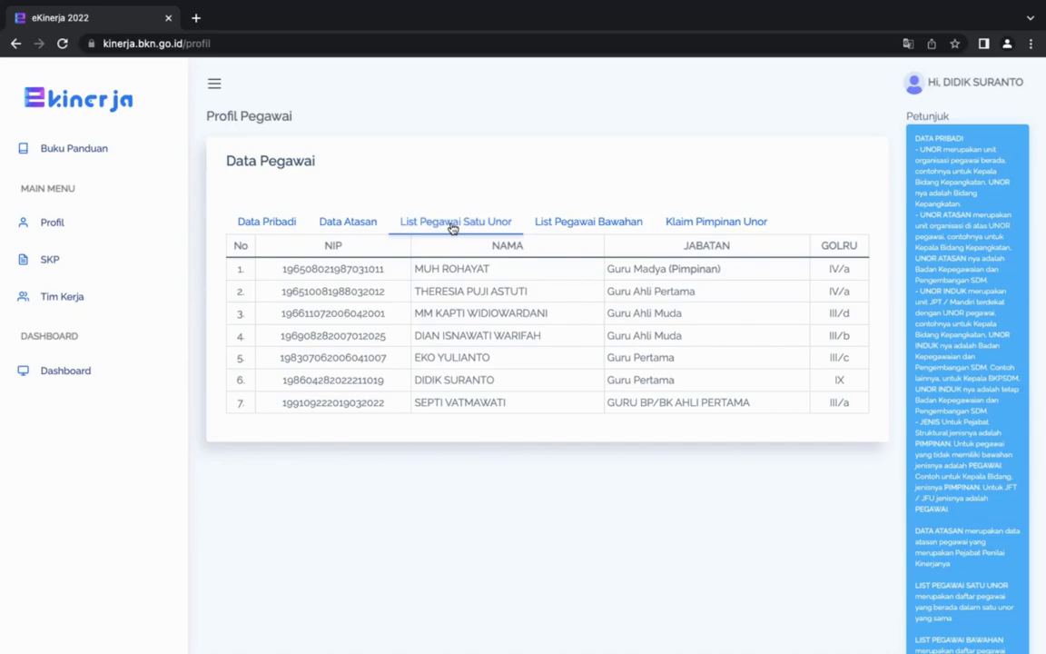
left_click(590, 229)
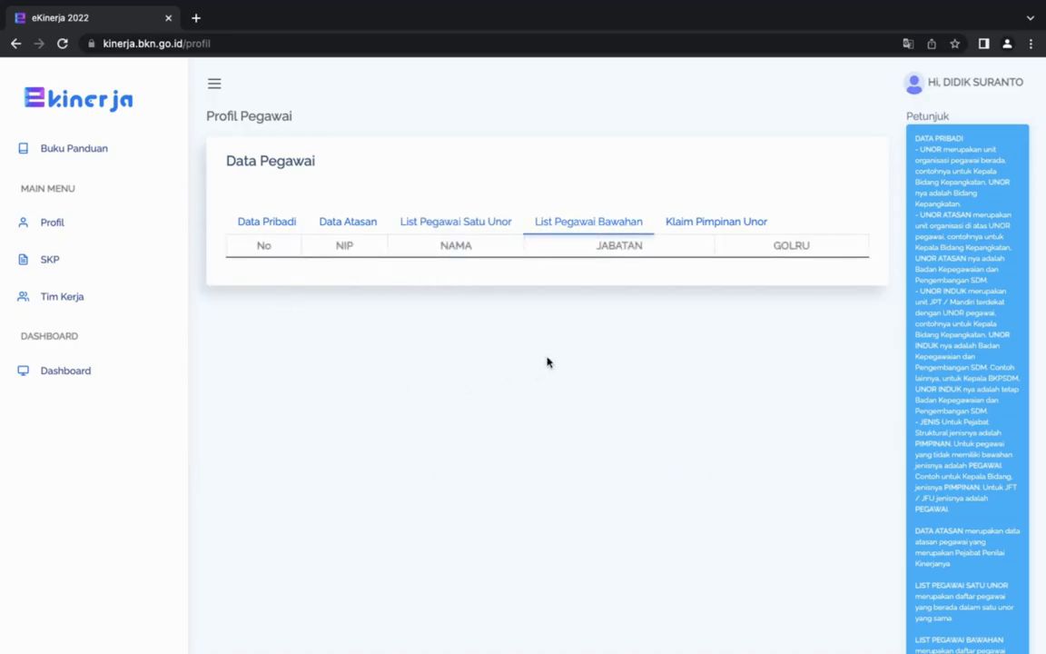
left_click(703, 225)
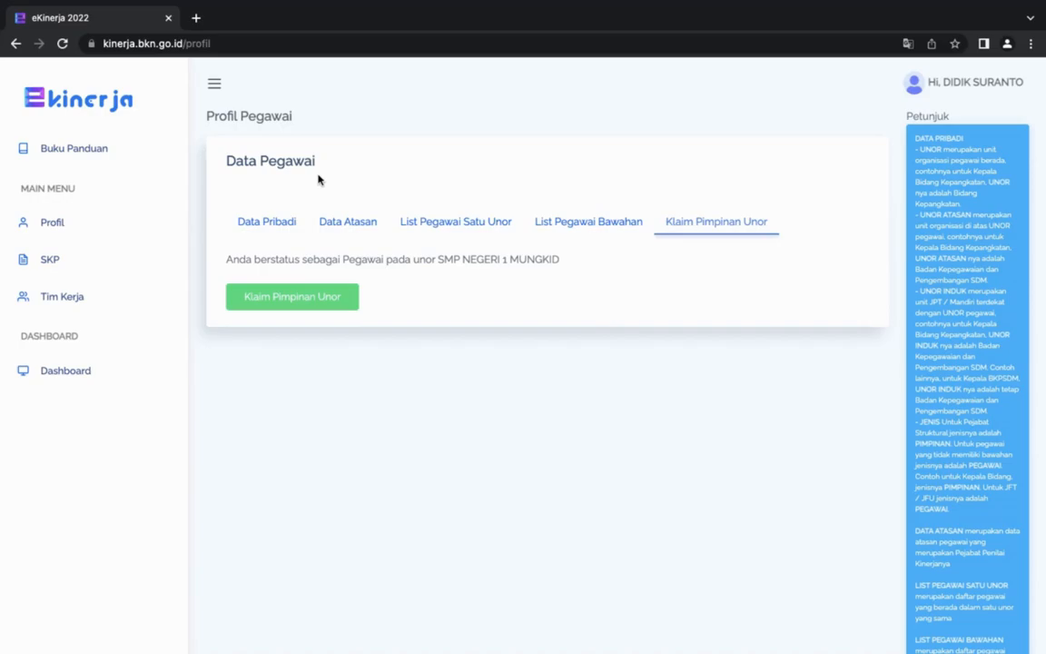
Delete the existing draft SKP for 1 Januari 2022 - 31 Desember 2022 from the SKP list.
left_click(58, 260)
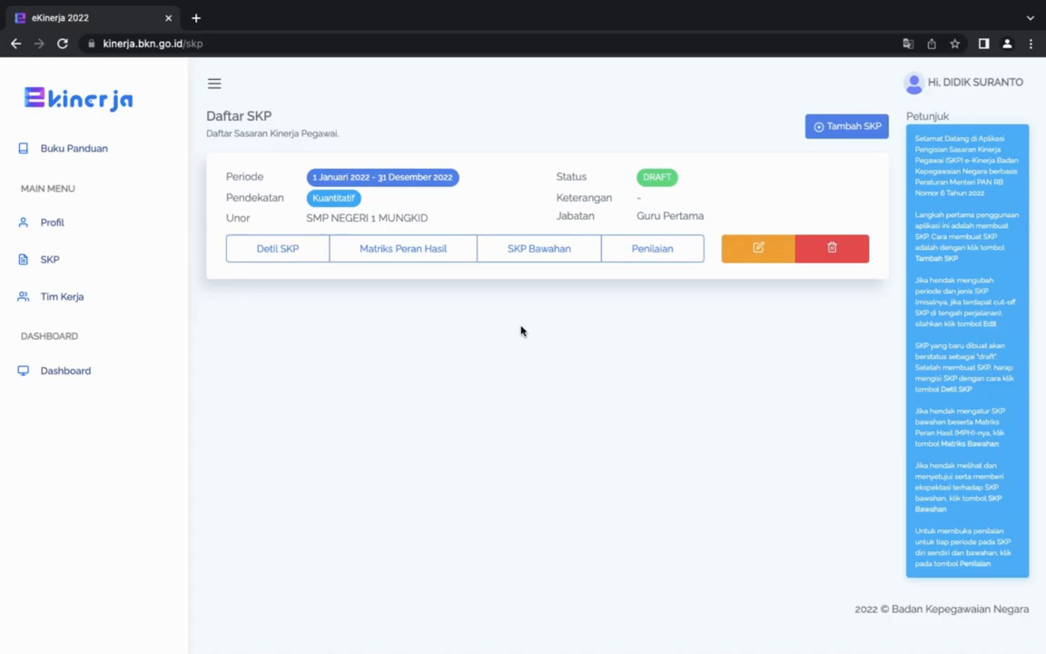
left_click(820, 246)
left_click(767, 200)
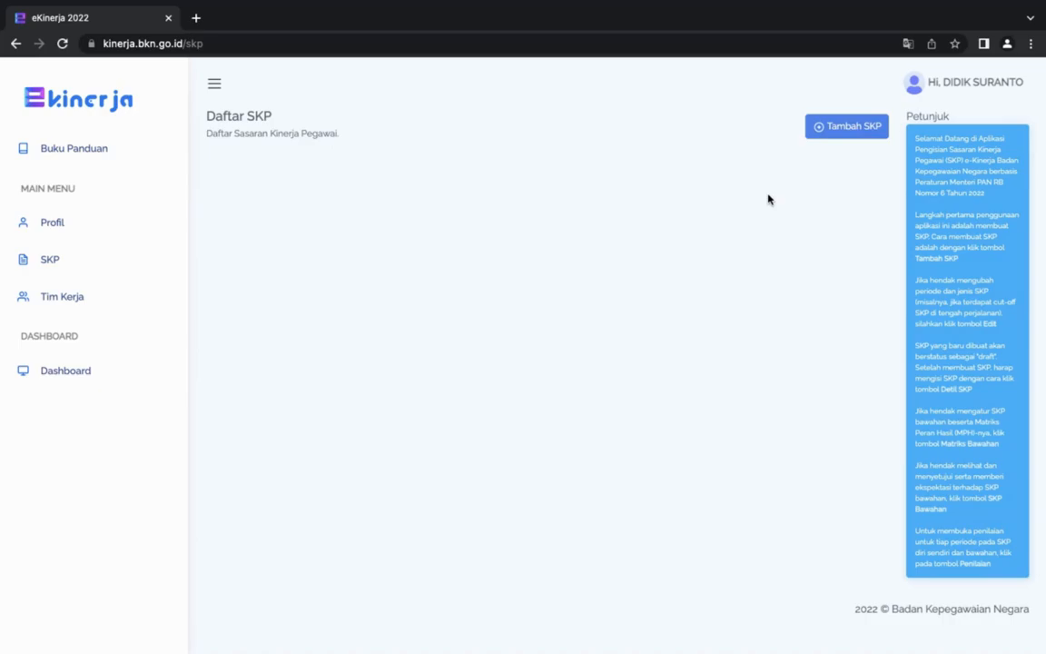
Add an SKP with start period 01/01/2022, end period 31/12/2022 and the Kuantitatif approach.
left_click(848, 128)
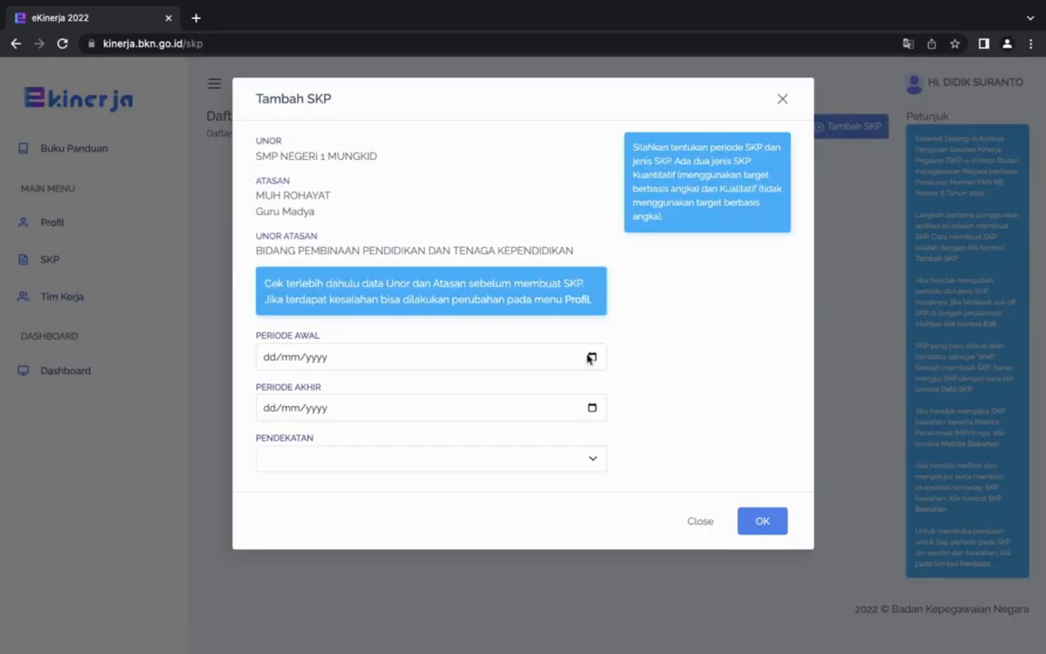
left_click(270, 360)
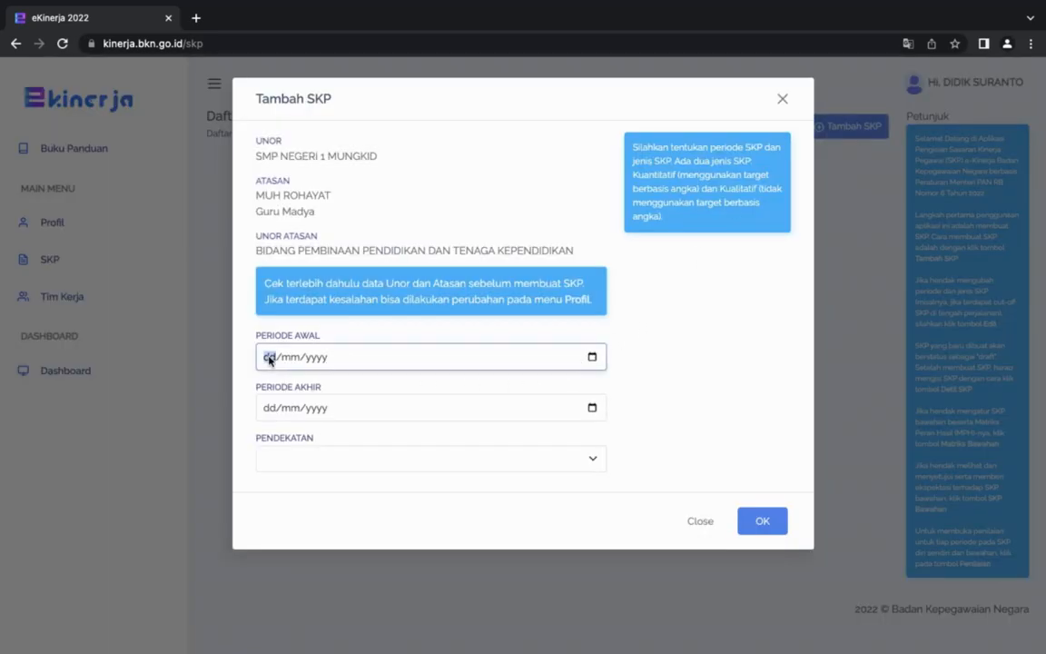
type("01/01/2022")
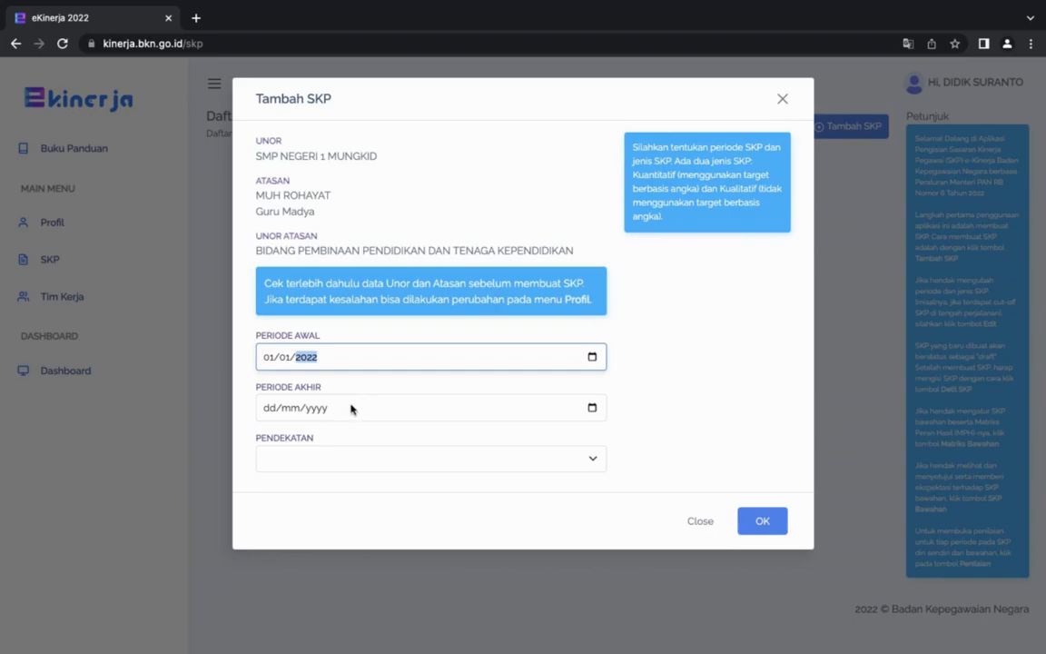
left_click(267, 410)
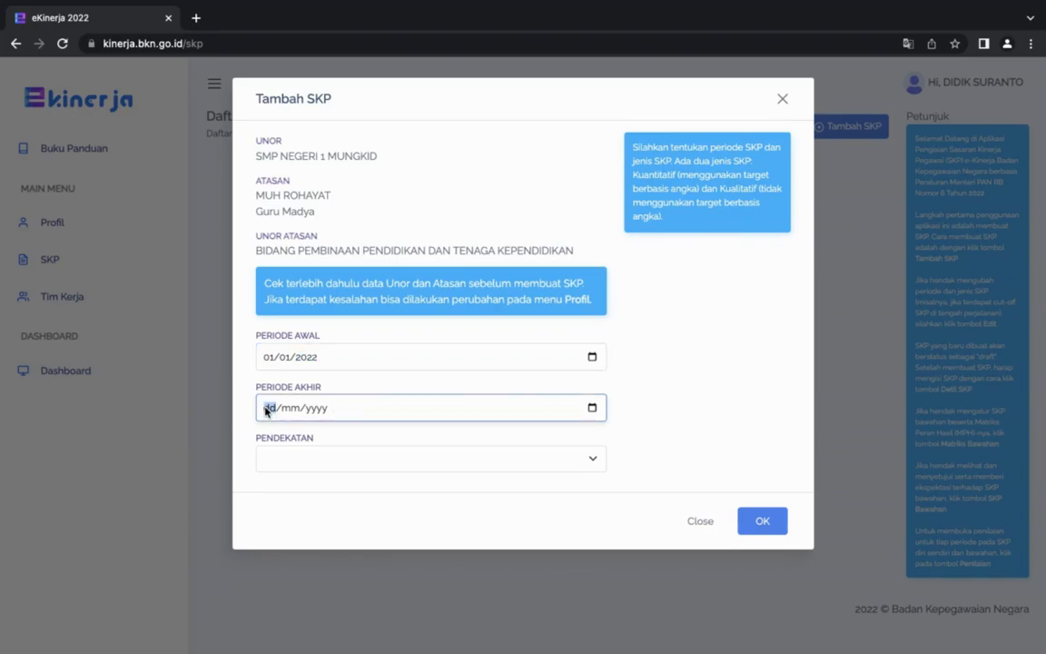
type("31/12/2022")
left_click(381, 463)
left_click(307, 459)
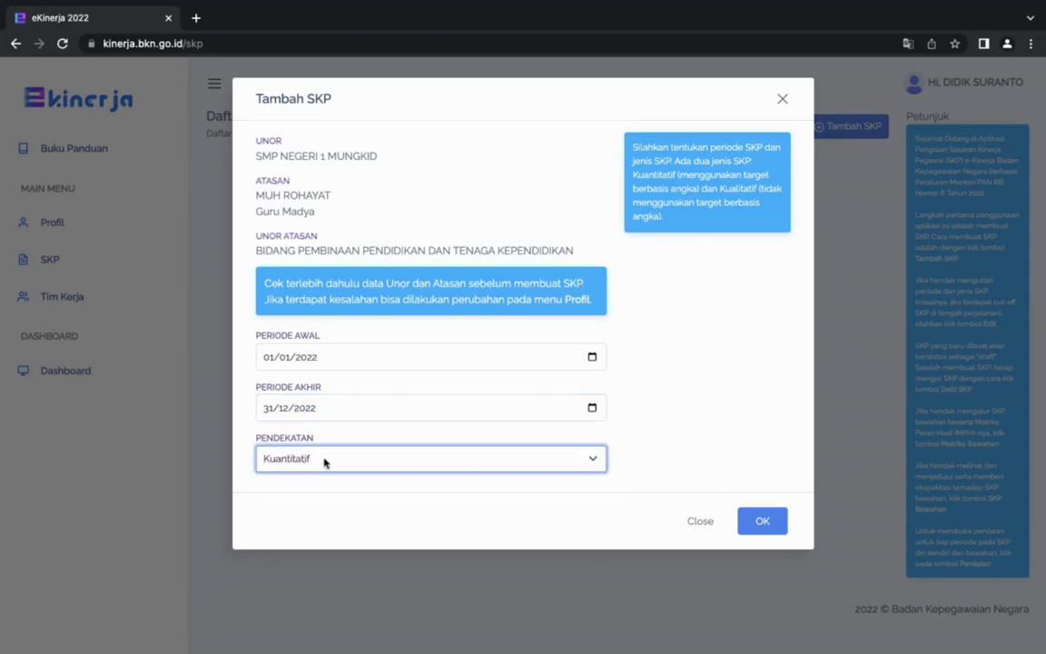
left_click(763, 529)
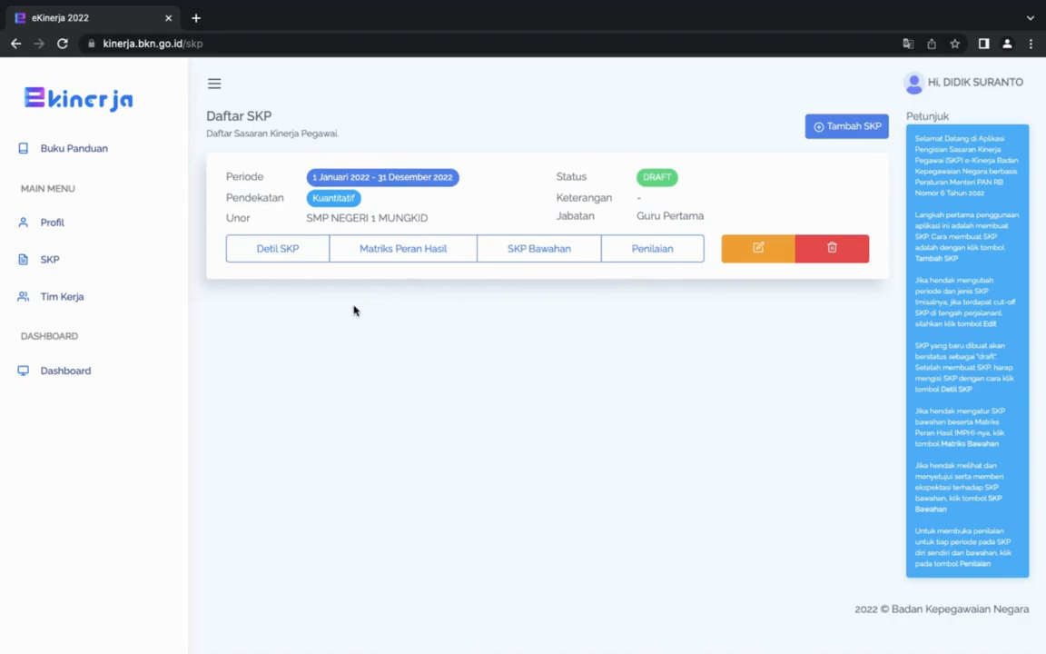
Open the new SKP's details and start an Utama RHK linked to "Laporan hasil pelaksanaan supervisi kepala sekolah terhadap guru dan tenaga kependidikan".
left_click(280, 254)
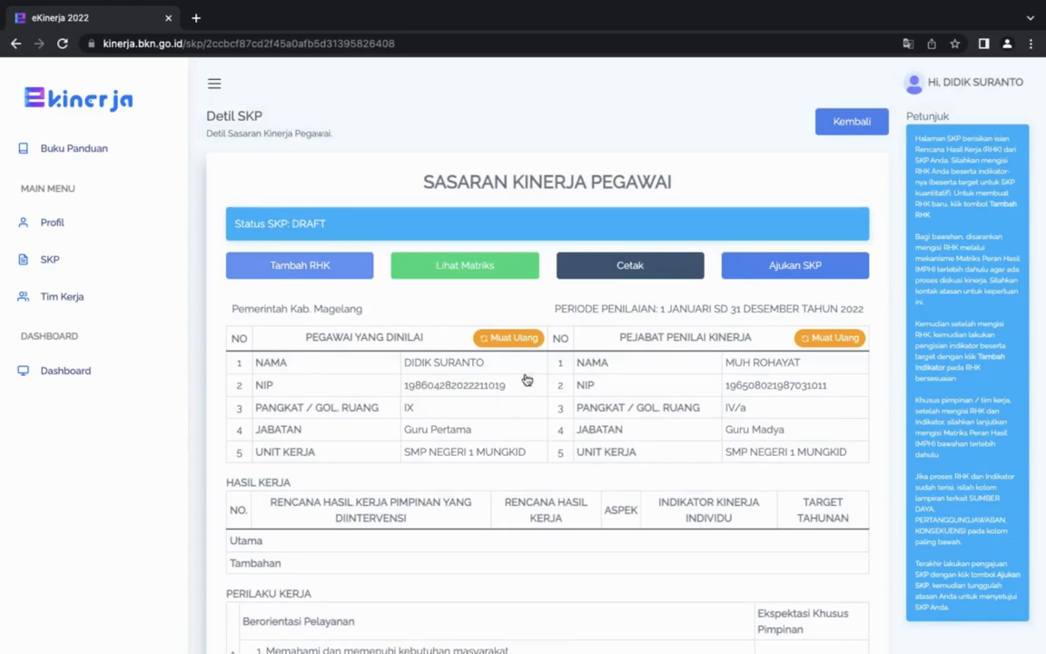
scroll(512, 502, "down", 1)
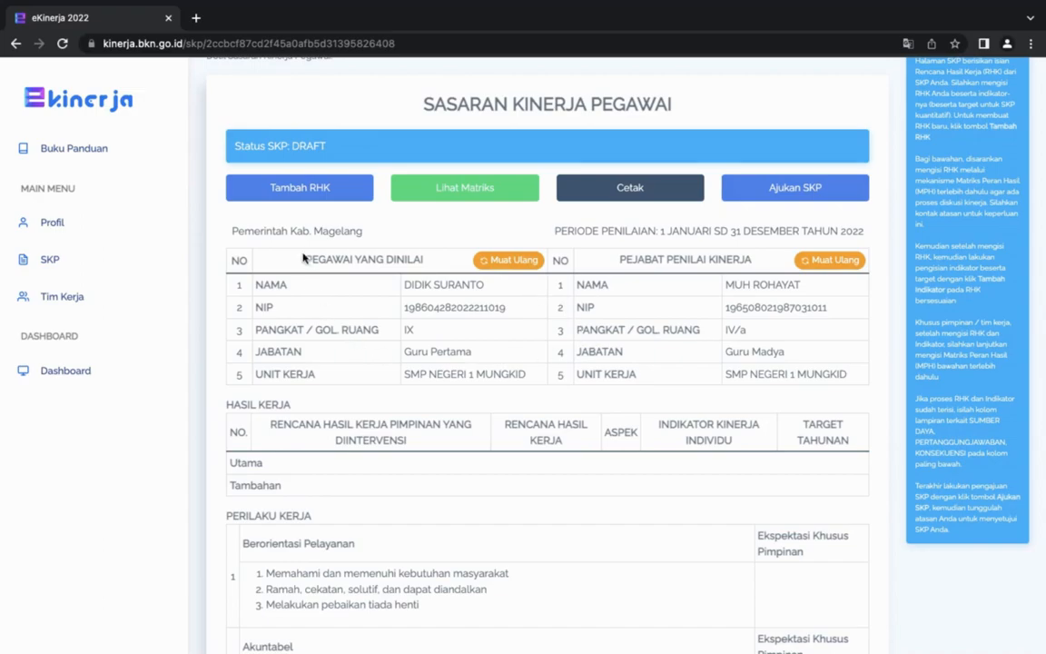
left_click(312, 193)
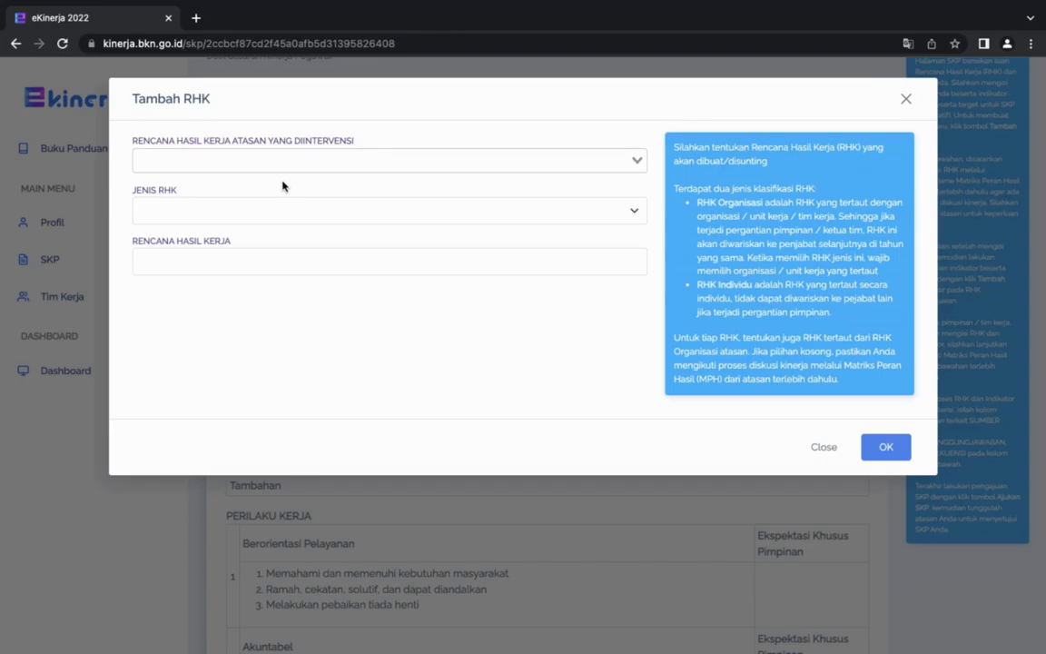
left_click(547, 164)
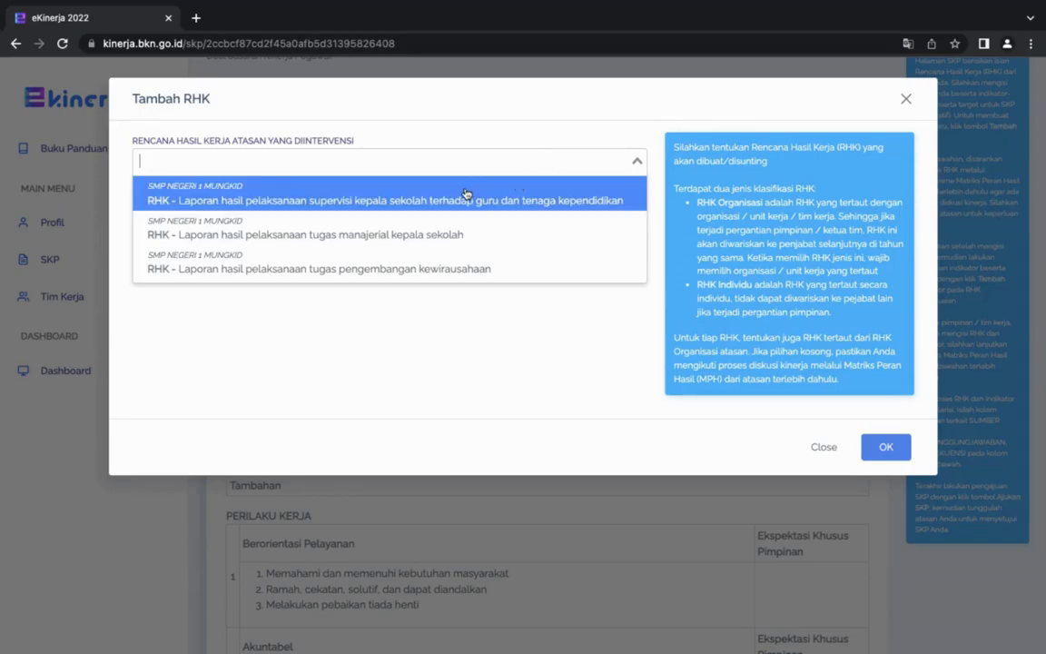
left_click(311, 197)
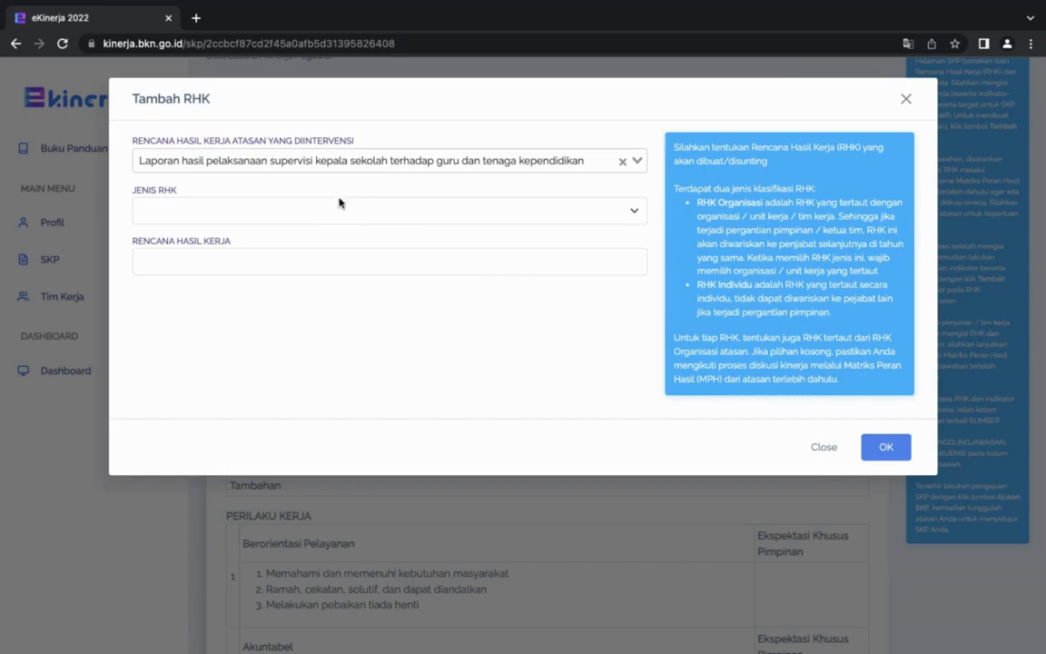
left_click(309, 215)
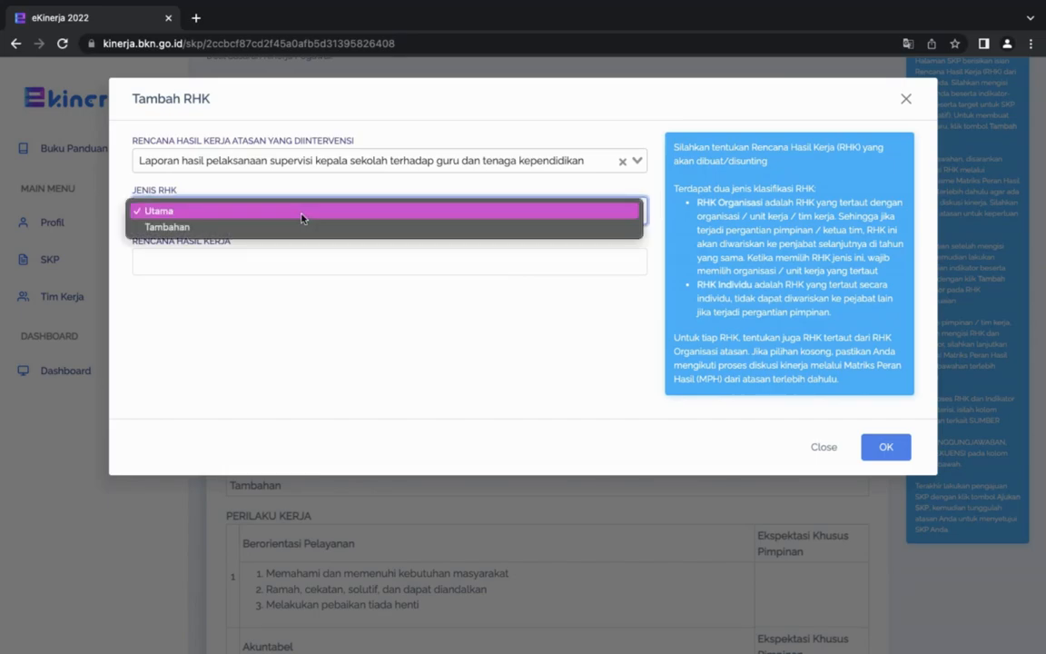
left_click(195, 215)
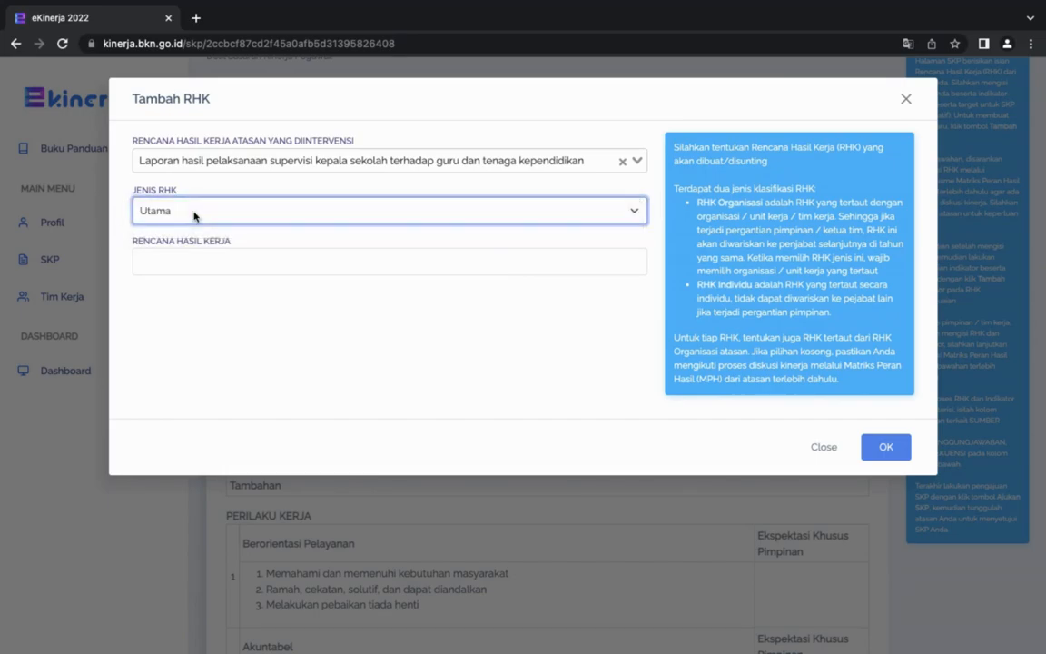
Enter "Laporan hasil kegiatan pembelajaran tahun 2022-2023" as the RHK's work result plan and save it.
left_click(195, 265)
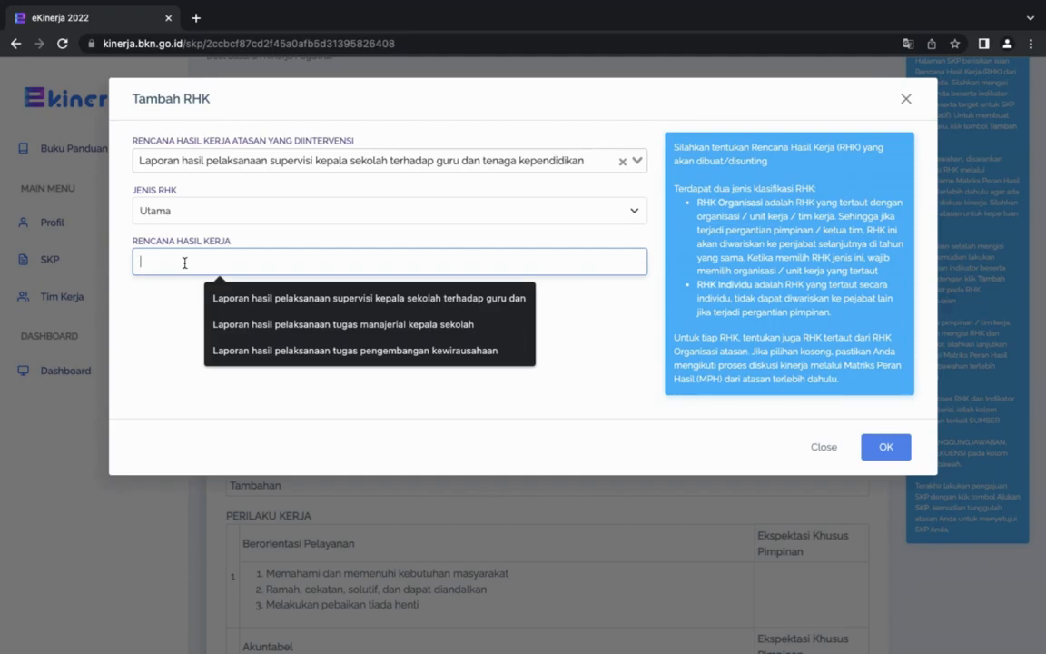
type("Laporan hasil keg")
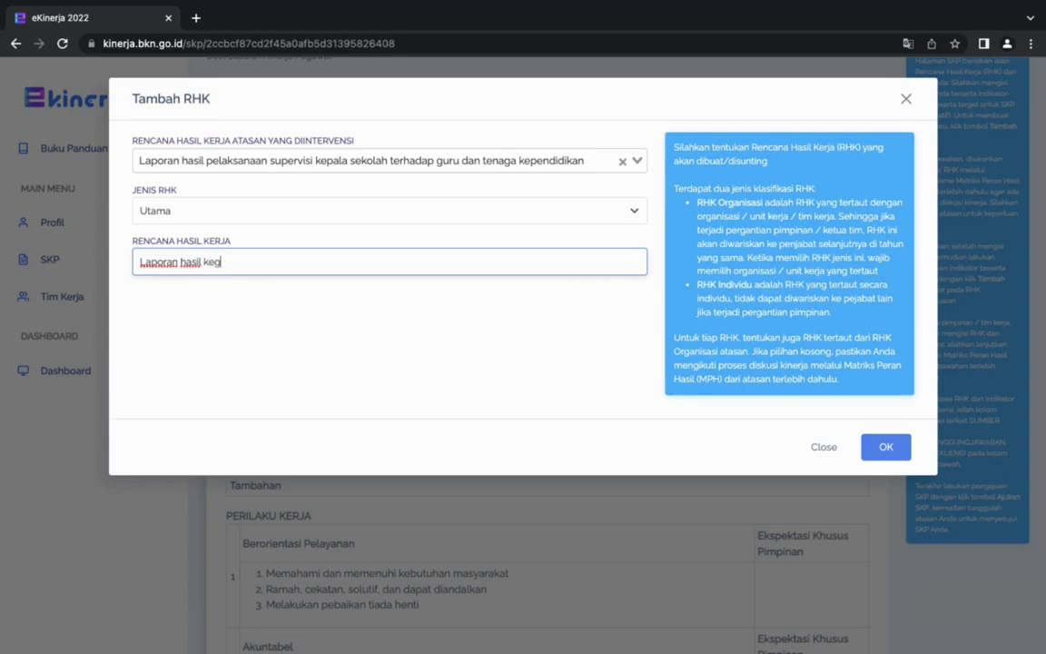
type("iatan pembelaja")
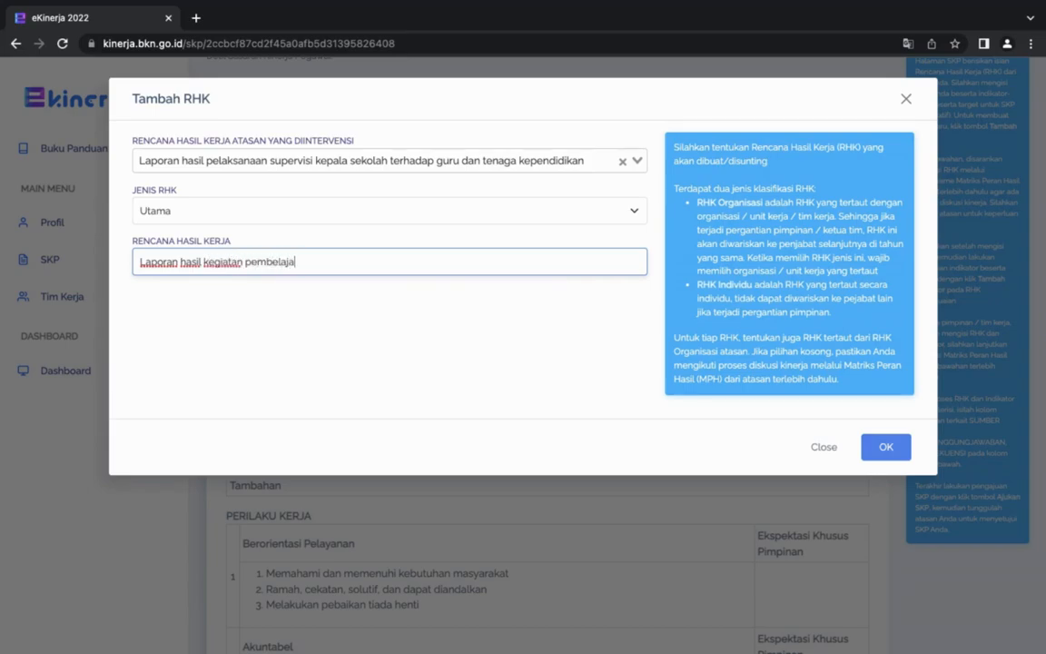
type("ran tahun 2022-20")
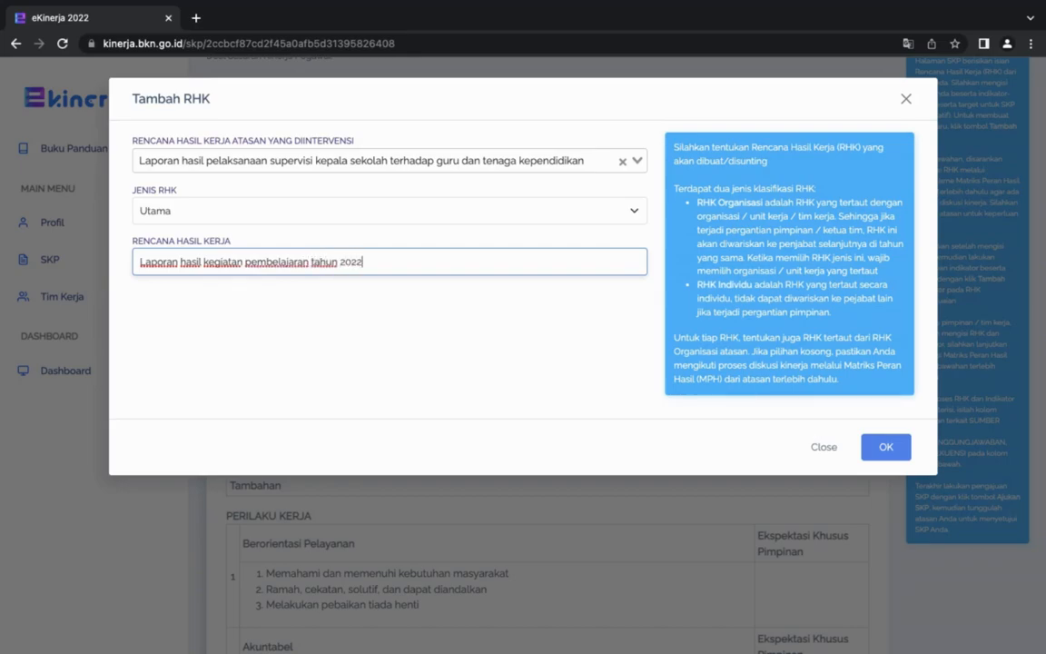
type("3")
left_click_drag(138, 262, 387, 266)
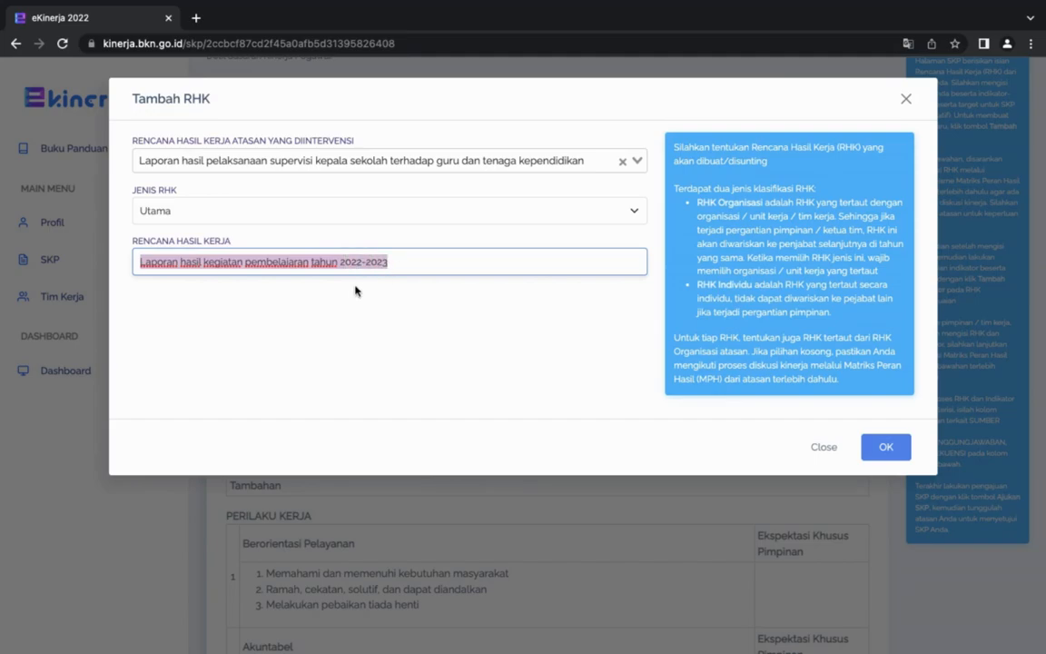
left_click(582, 371)
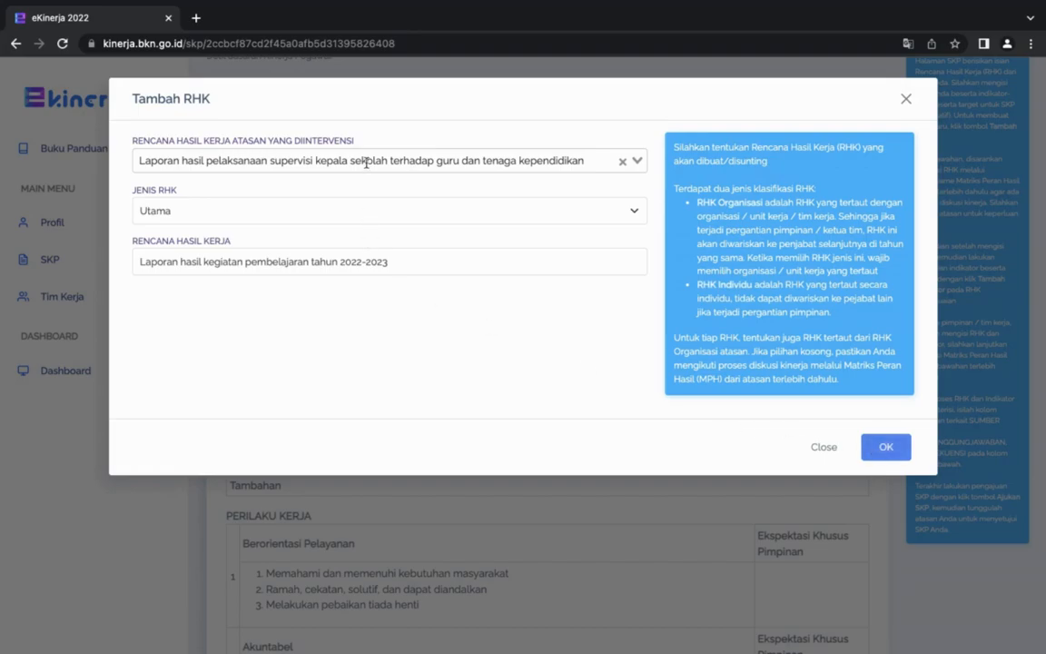
left_click(886, 451)
scroll(598, 299, "down", 3)
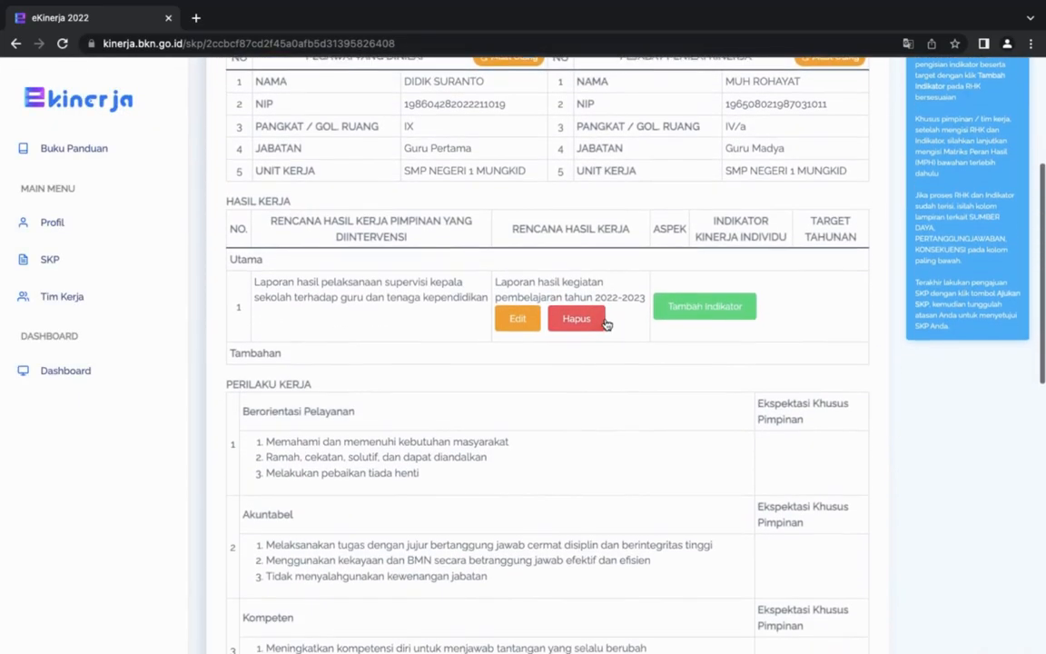
Start a second RHK of type Utama linked to the supervisor's plan "Laporan hasil pelaksanaan tugas pengembangan kewirausahaan".
scroll(426, 287, "up", 2)
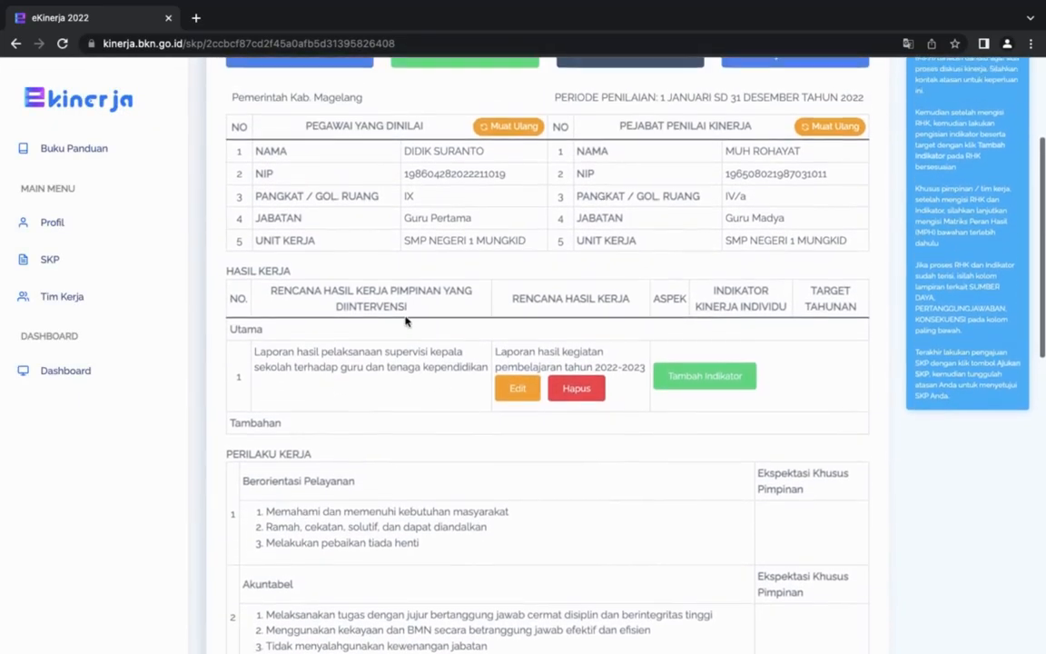
scroll(341, 336, "up", 1)
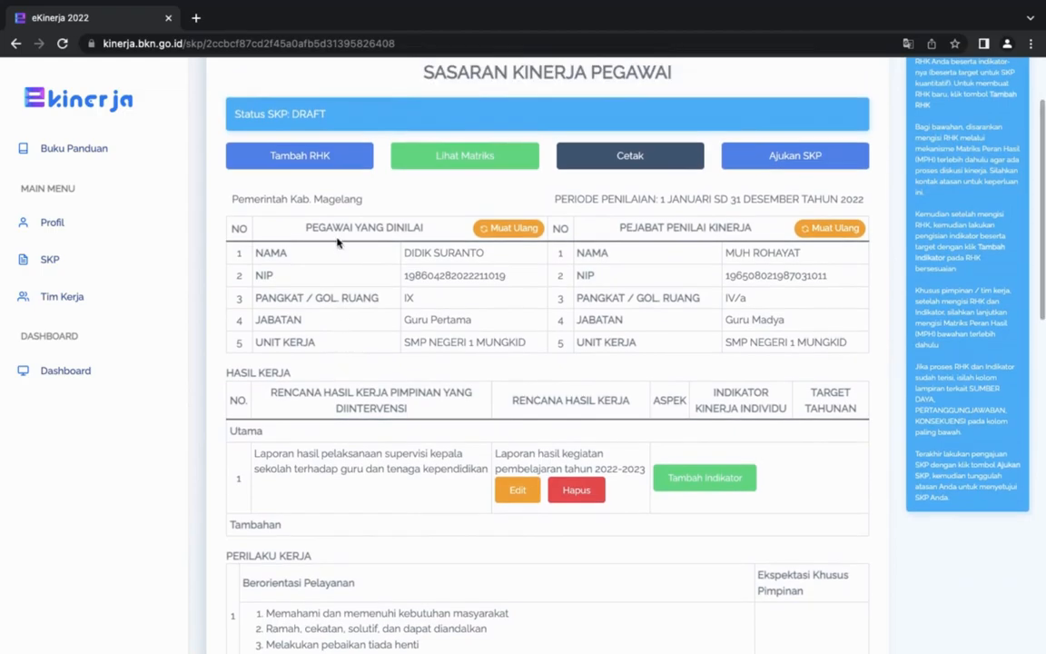
left_click(332, 156)
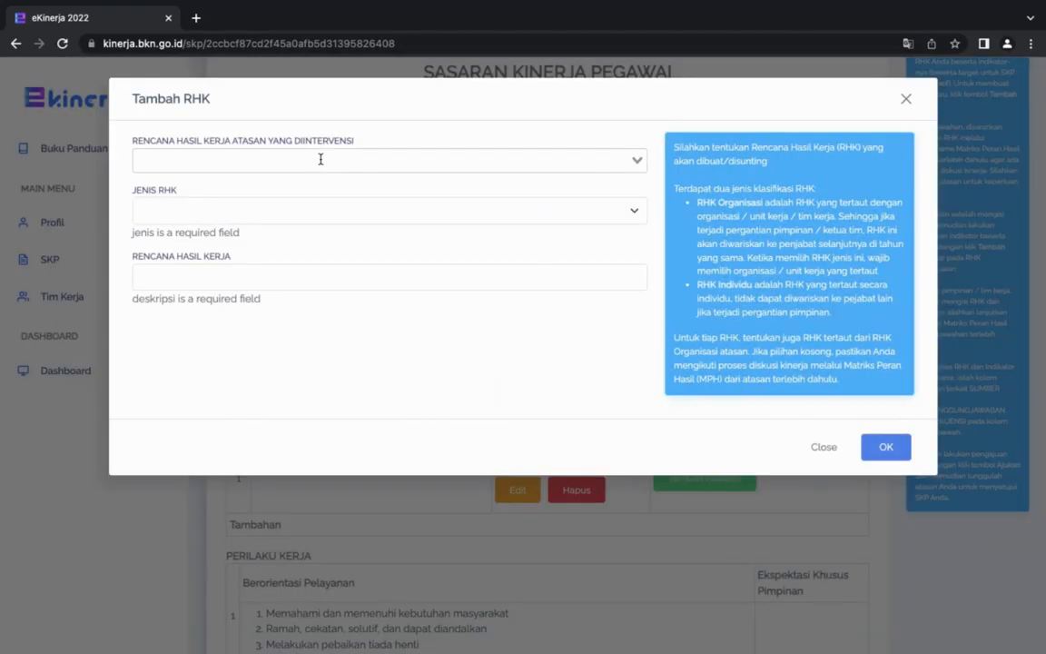
left_click(380, 160)
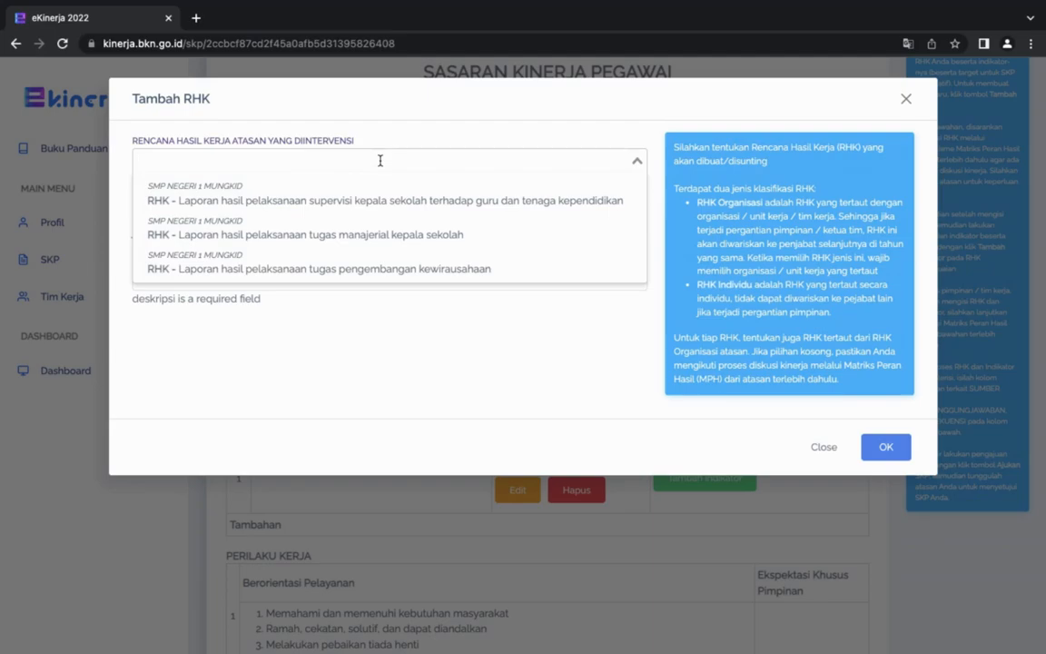
left_click(375, 271)
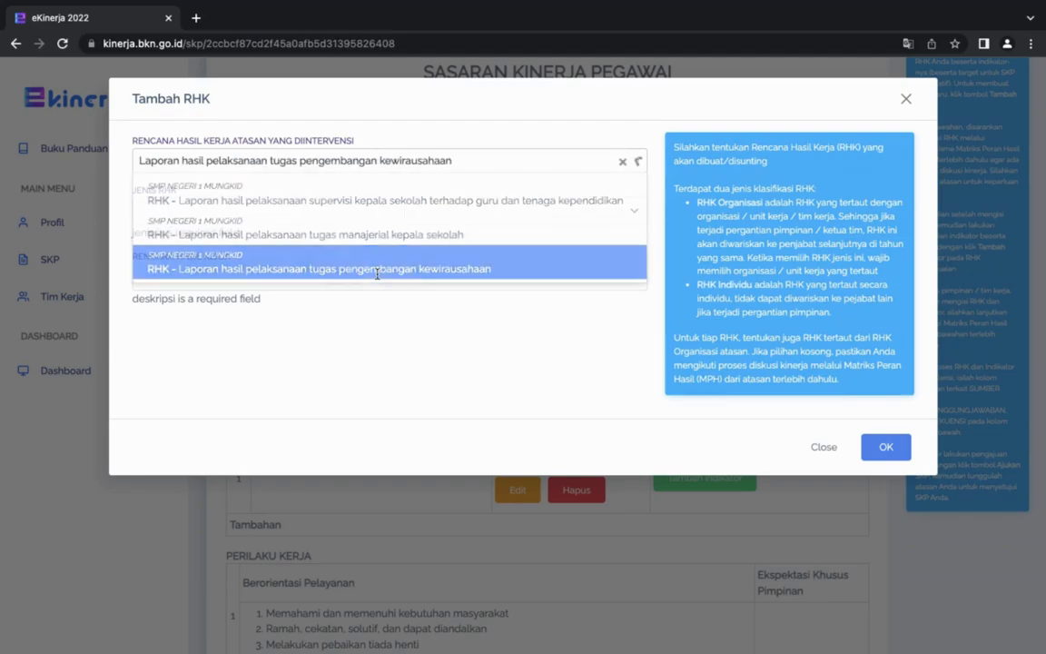
left_click(437, 166)
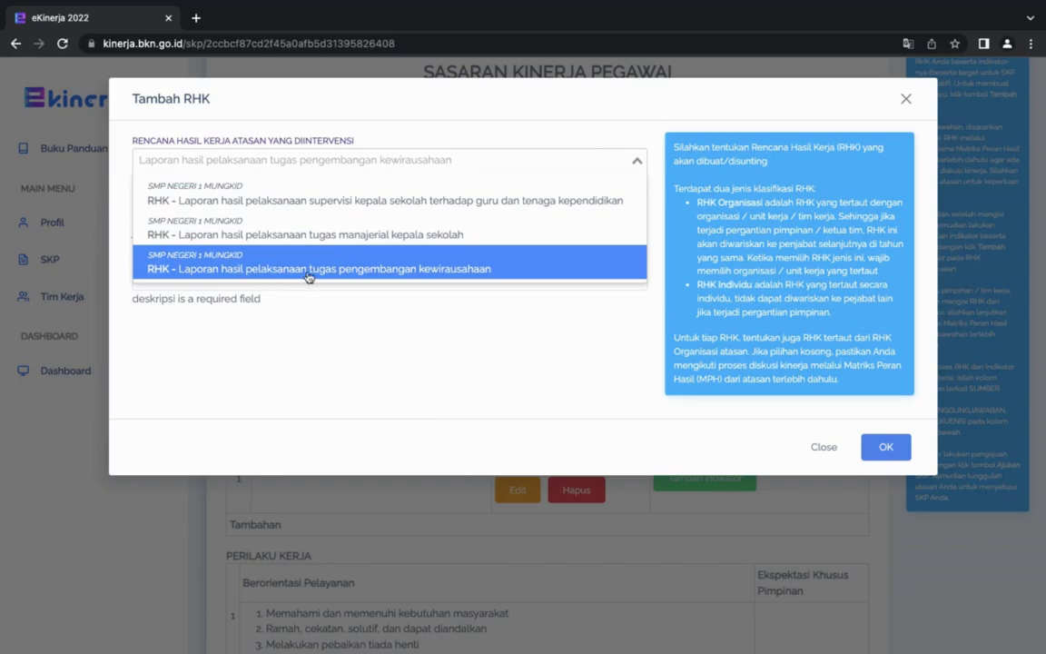
left_click(388, 272)
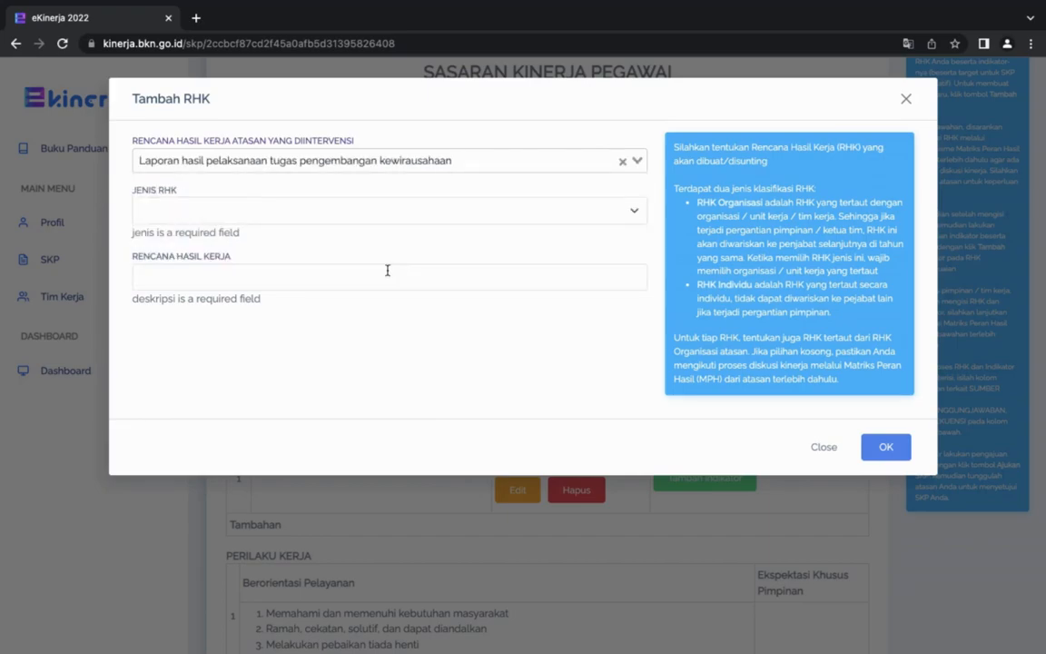
left_click(258, 211)
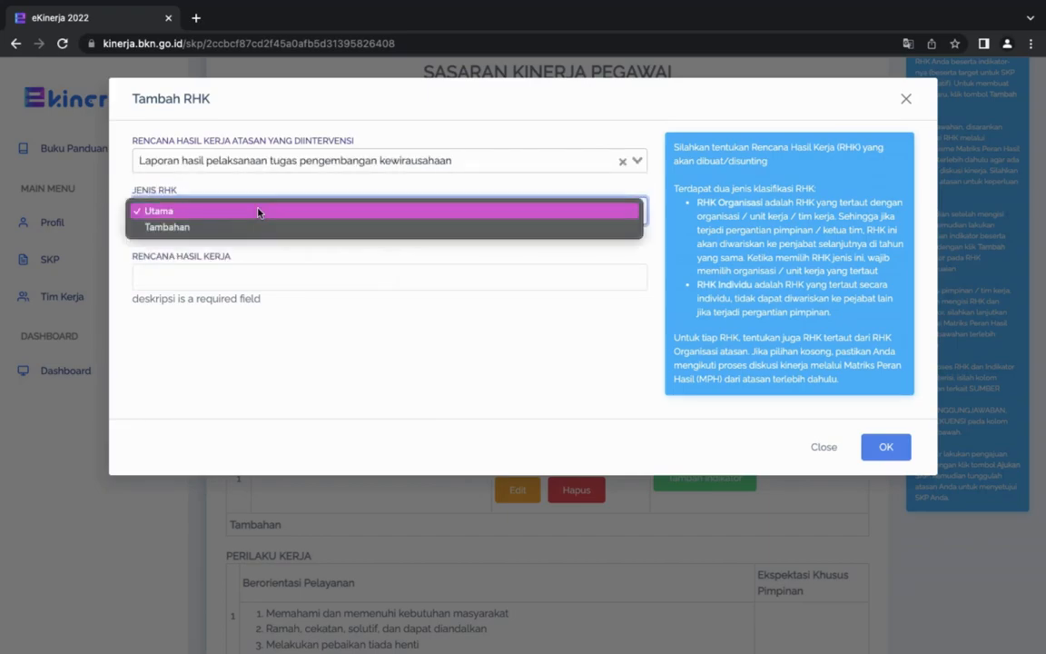
left_click(191, 214)
Enter "Laporan hasil pelaksanaan kegiatan pengembangan diri/diklat/workshop" as the second RHK's work result plan and save it.
left_click(192, 261)
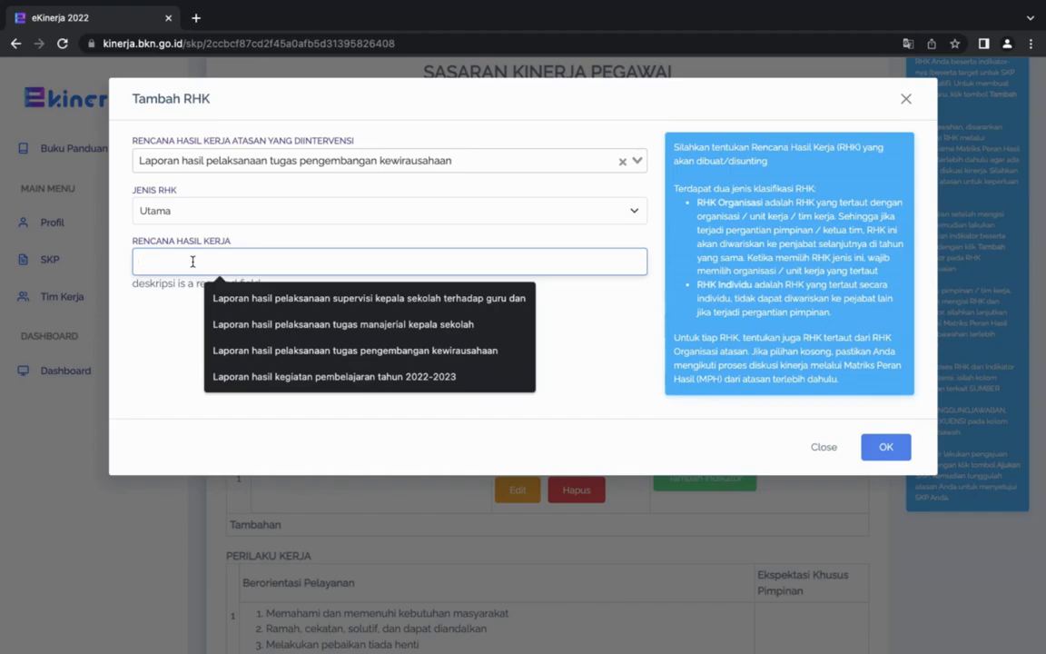
type("Laporan hasil ")
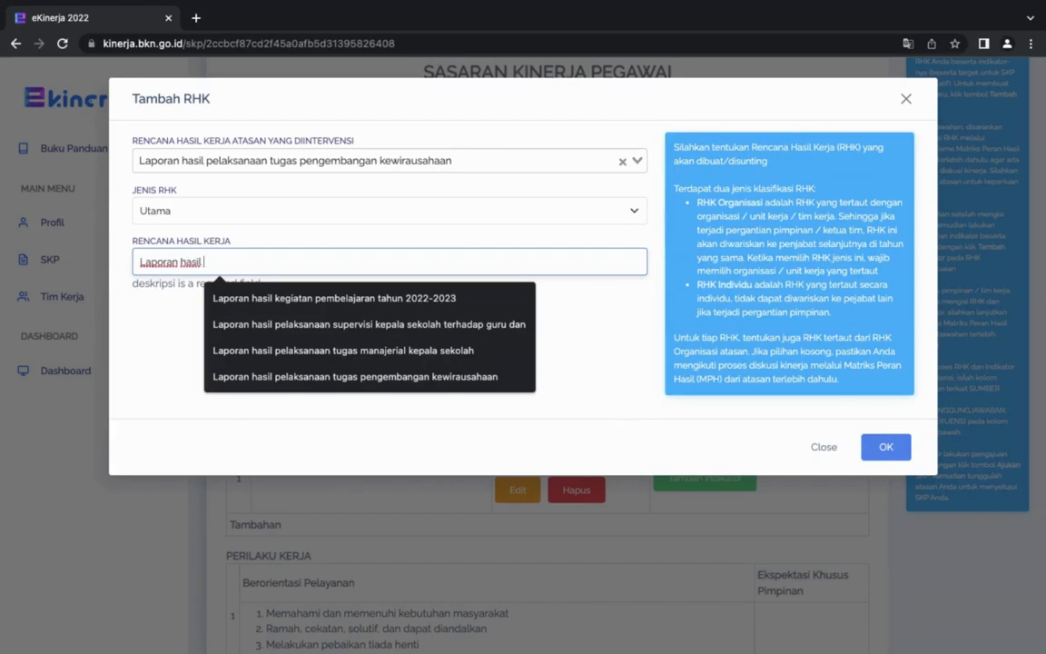
type("pelksan")
key("BackSpace")
key("BackSpace")
key("BackSpace")
key("BackSpace")
type("aksanaan ")
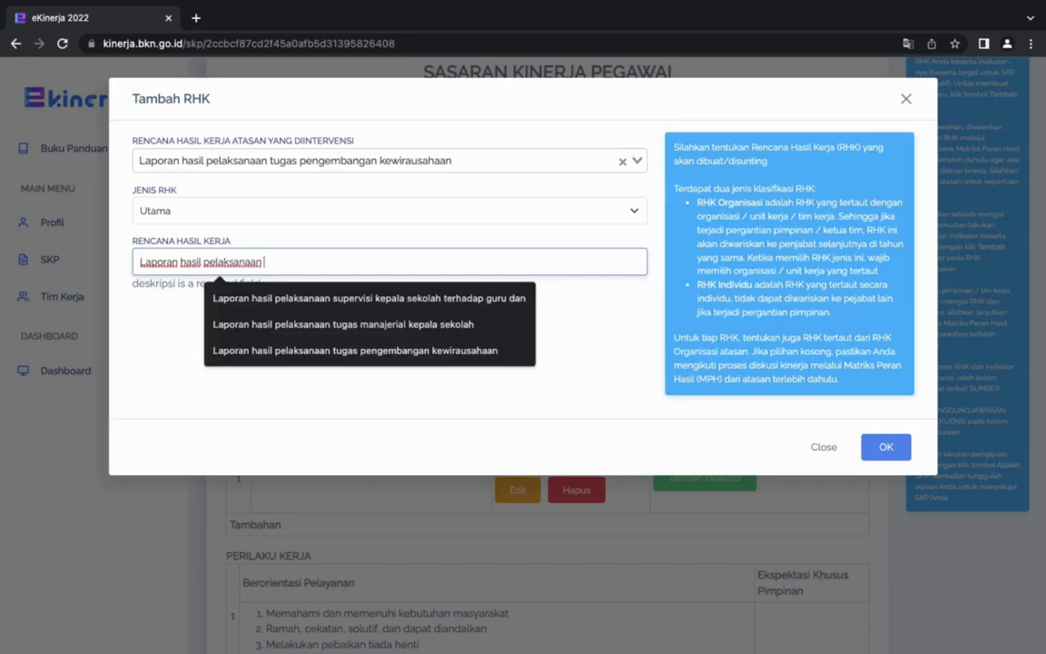
type("pe")
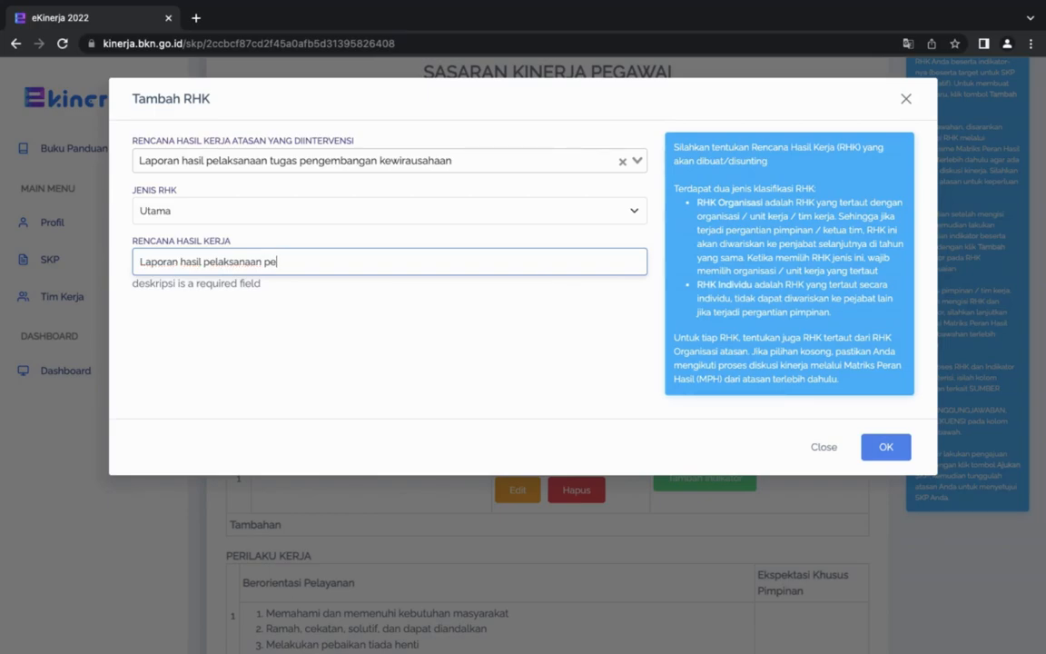
key("BackSpace")
key("BackSpace")
type("kegiatan pengembangan diri/diklat/workshop")
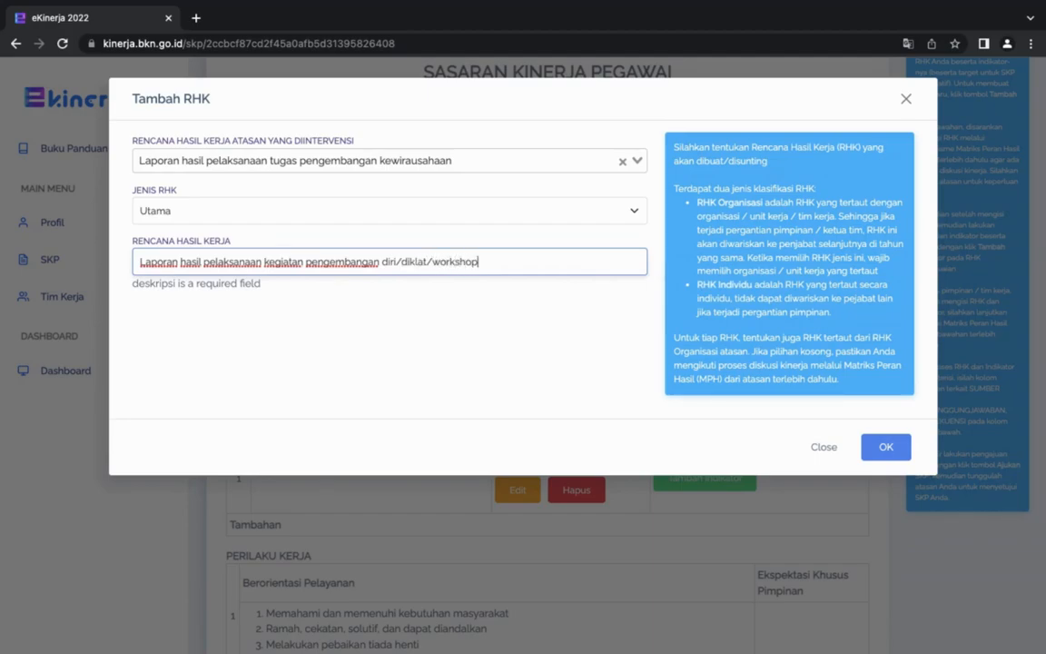
left_click(885, 444)
scroll(459, 386, "down", 2)
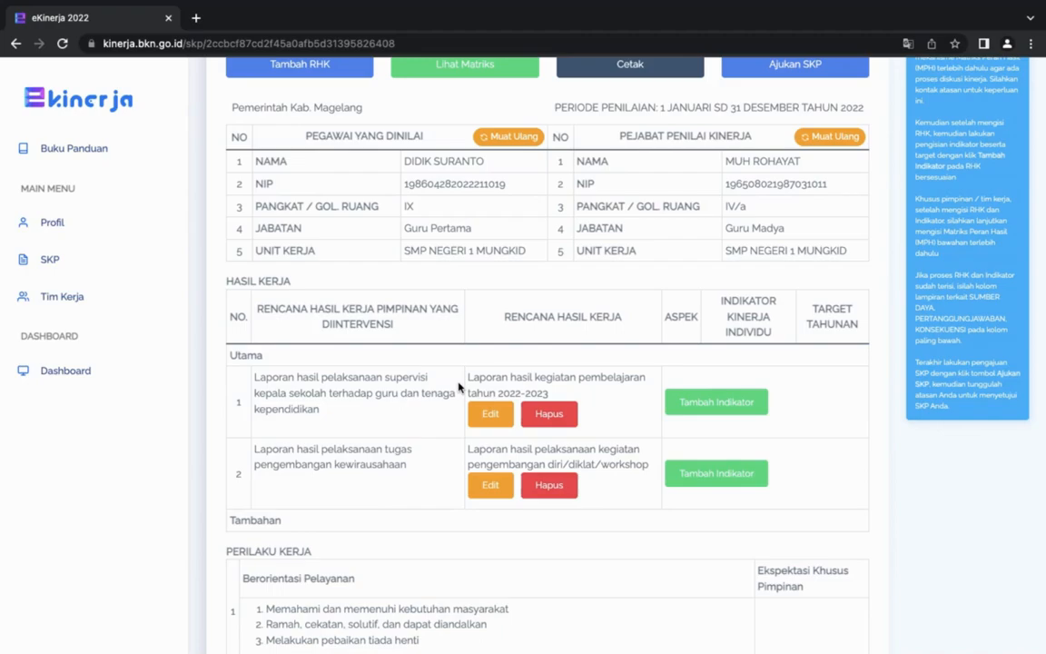
Start a third RHK of type Tambahan linked to "Laporan hasil pelaksanaan supervisi kepala sekolah terhadap guru dan tenaga kependidikan".
scroll(459, 386, "up", 3)
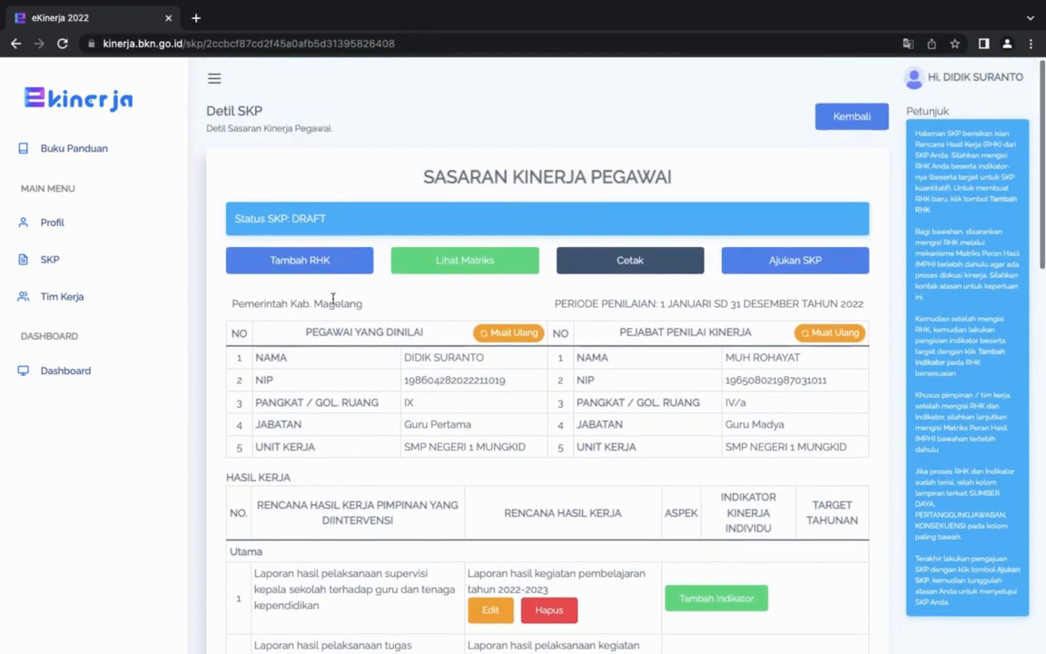
left_click(300, 261)
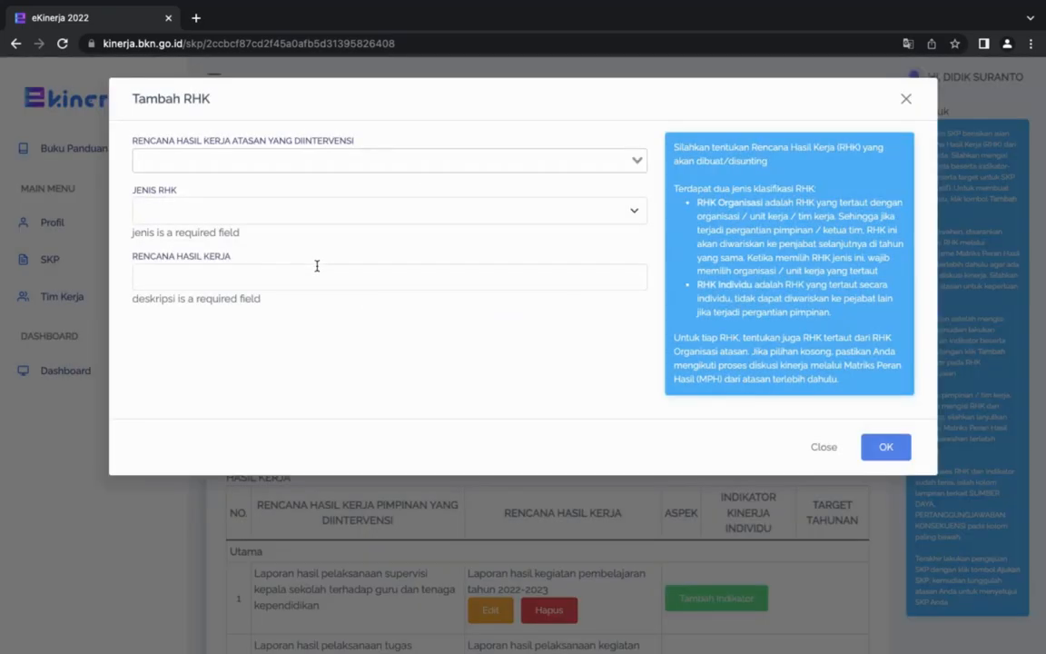
left_click(319, 162)
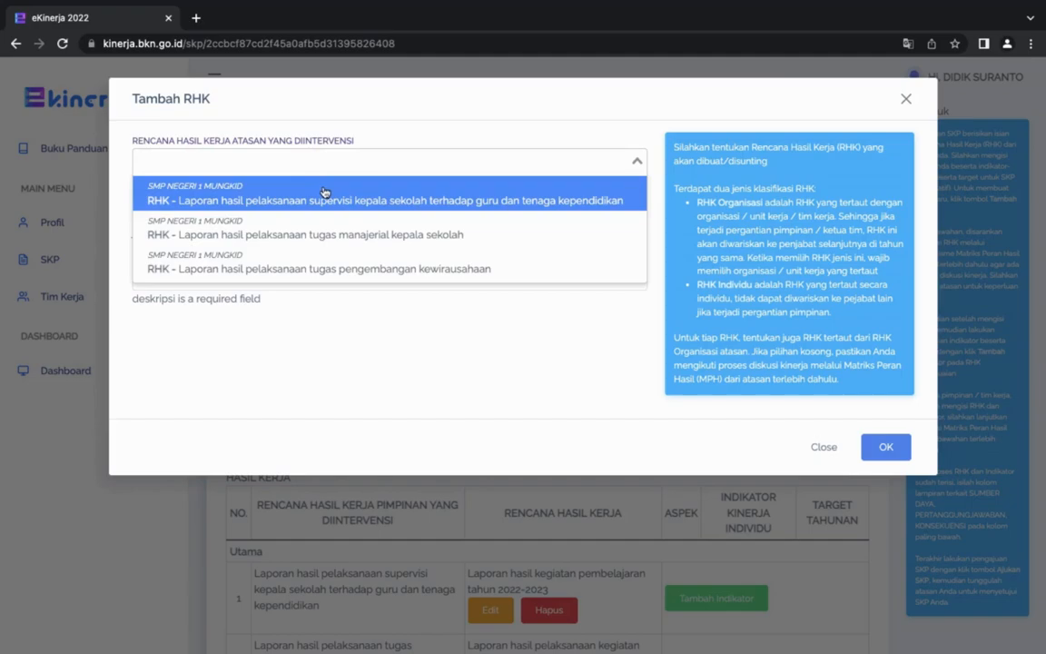
left_click(320, 191)
left_click(273, 211)
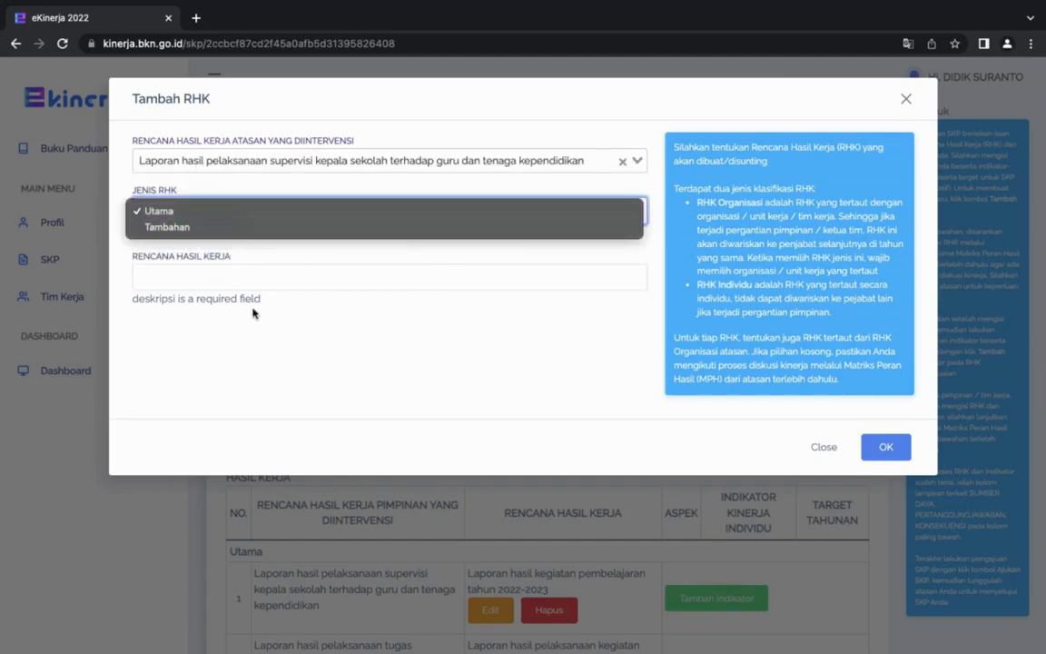
left_click(156, 229)
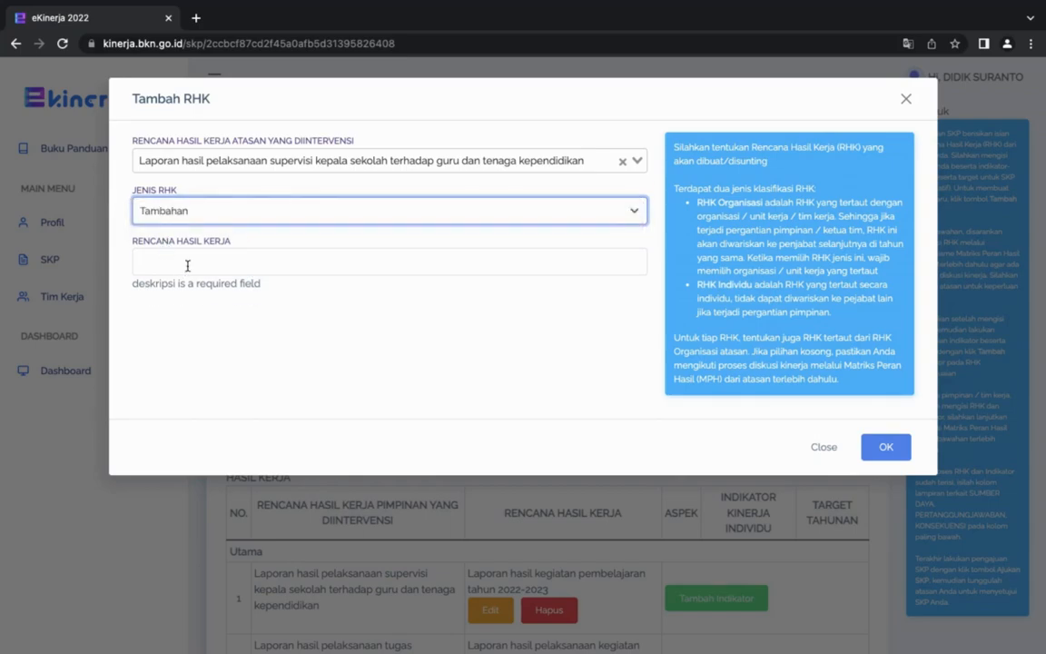
Enter "Laporan hasil pelaksanaan tugas wali kelas" as the Tambahan RHK's work result plan and close the form.
left_click(190, 260)
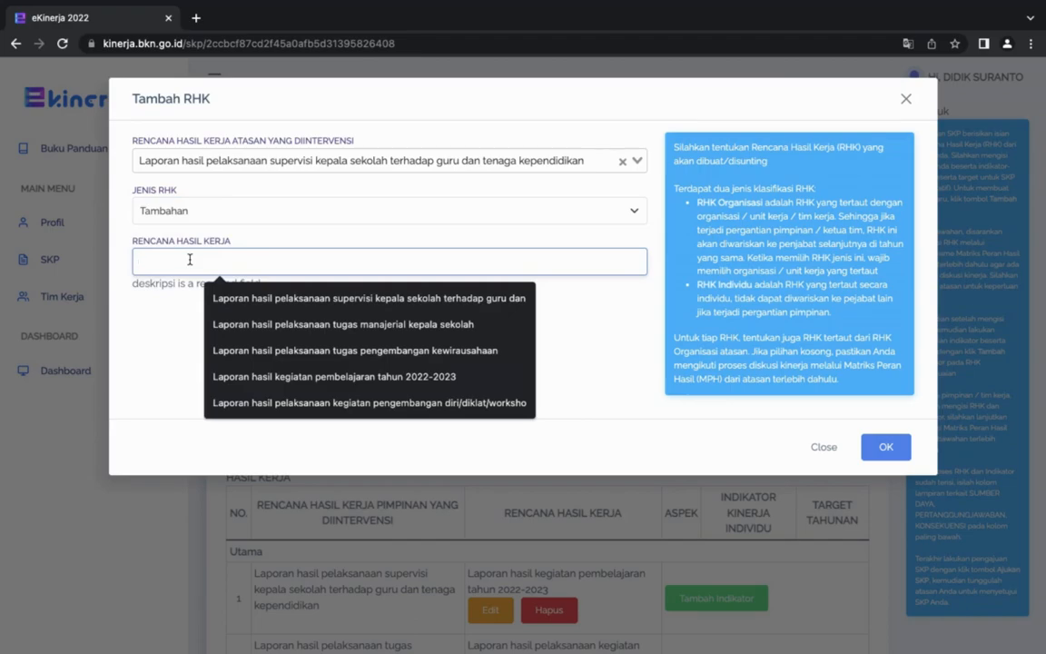
type("Laporan ")
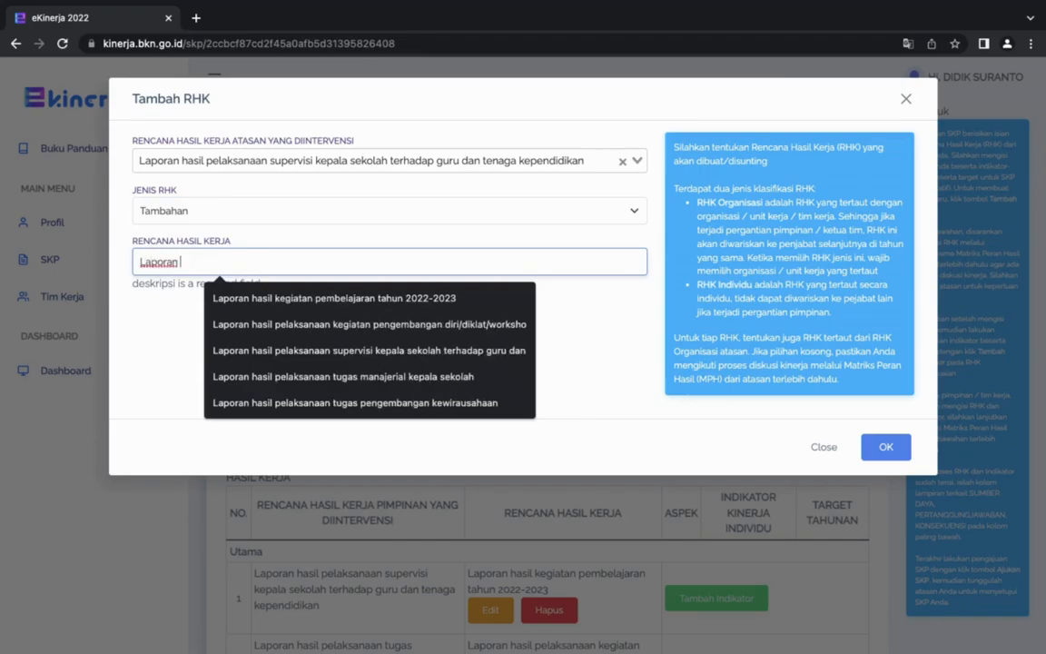
type("plel")
key("BackSpace")
key("BackSpace")
key("BackSpace")
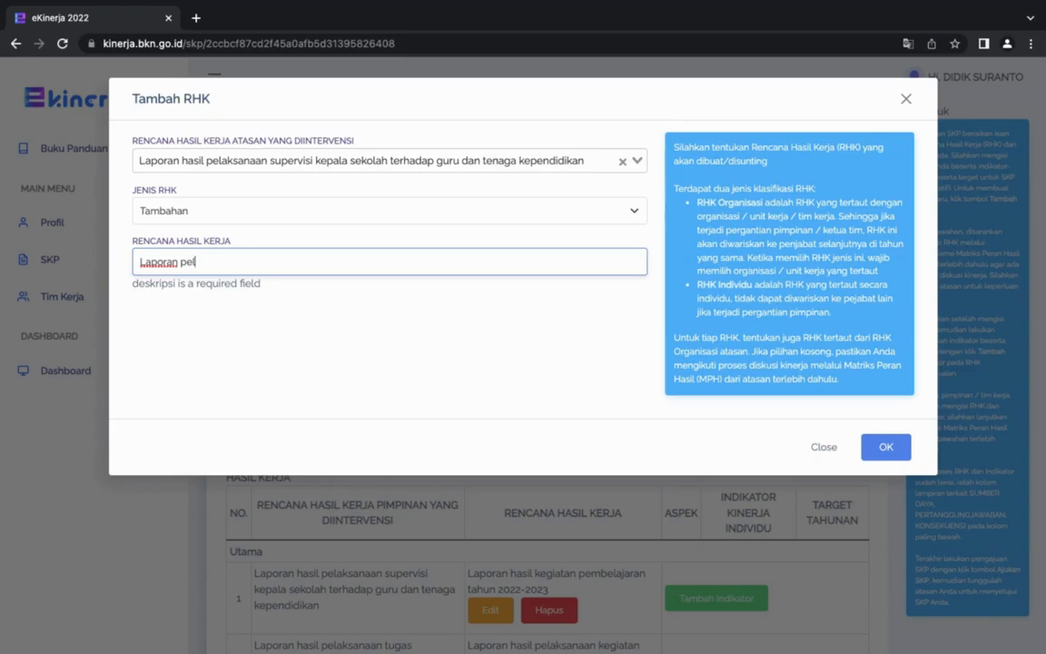
type("hasil pel")
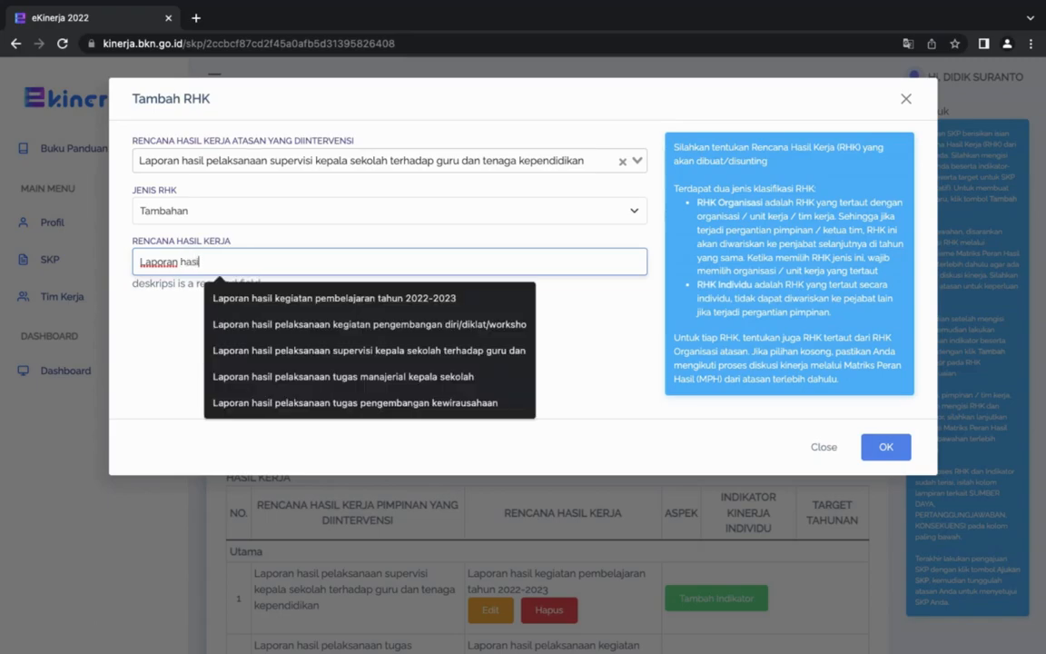
type("ak")
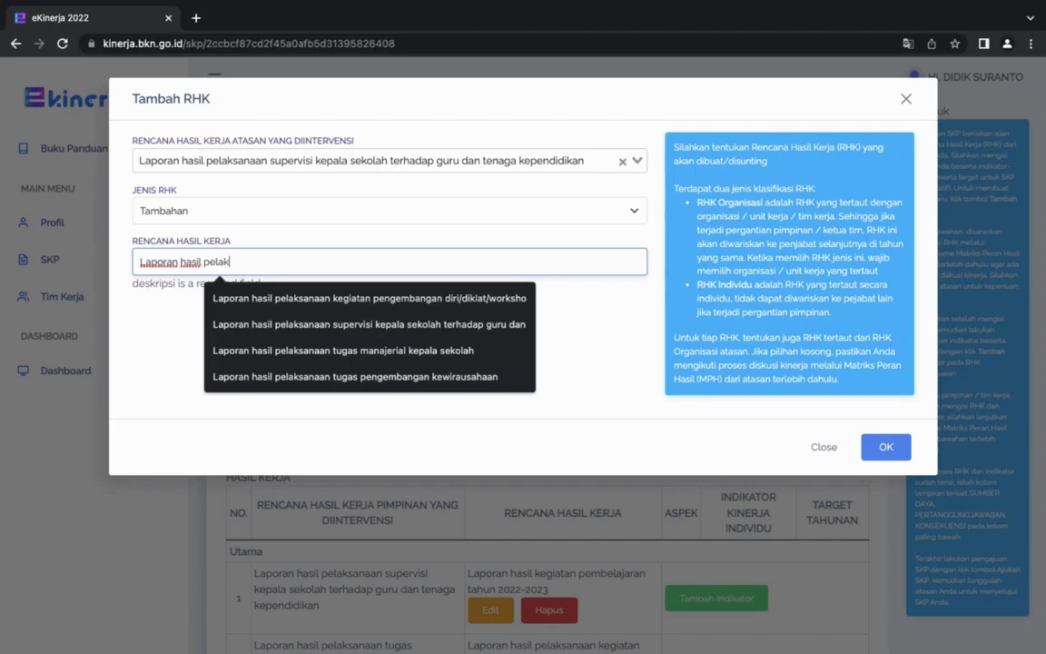
type("sanaan tugas ")
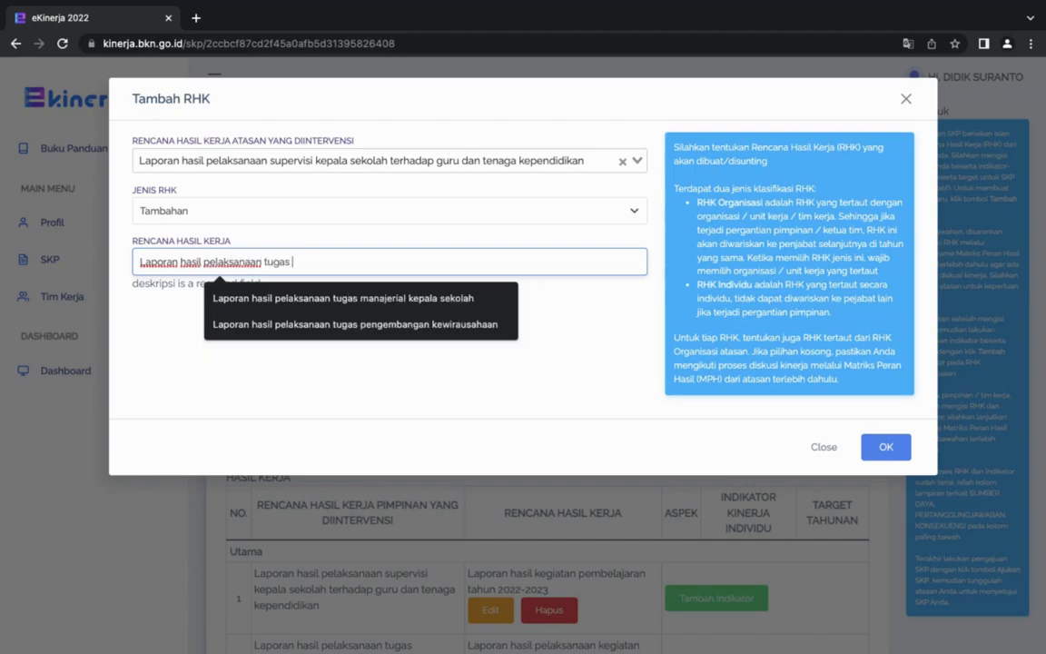
type("wali kelas")
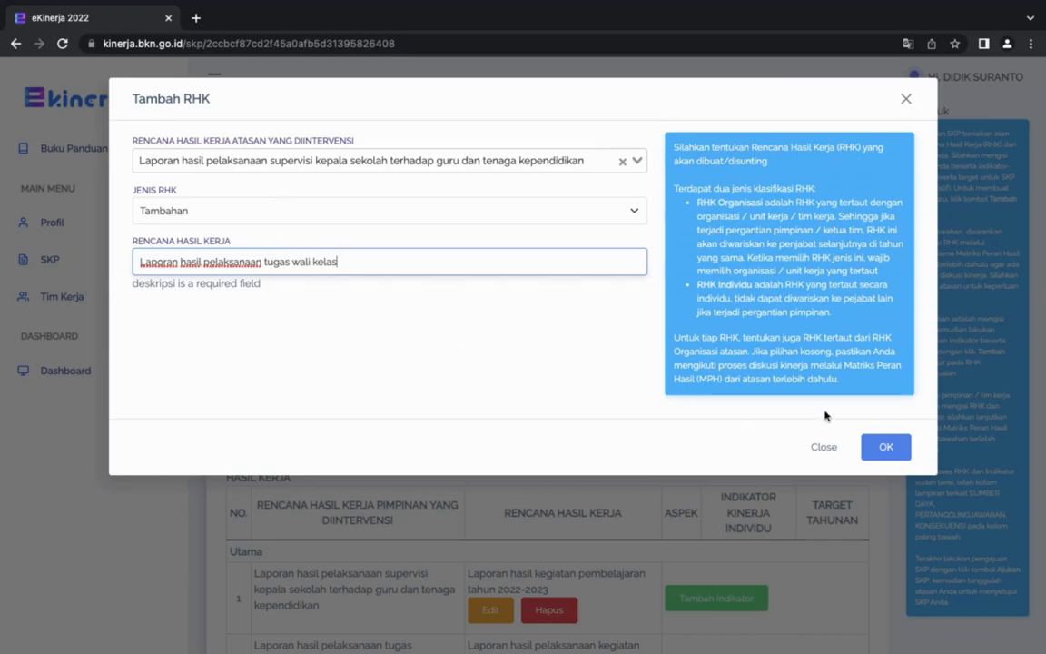
left_click(886, 448)
left_click(908, 100)
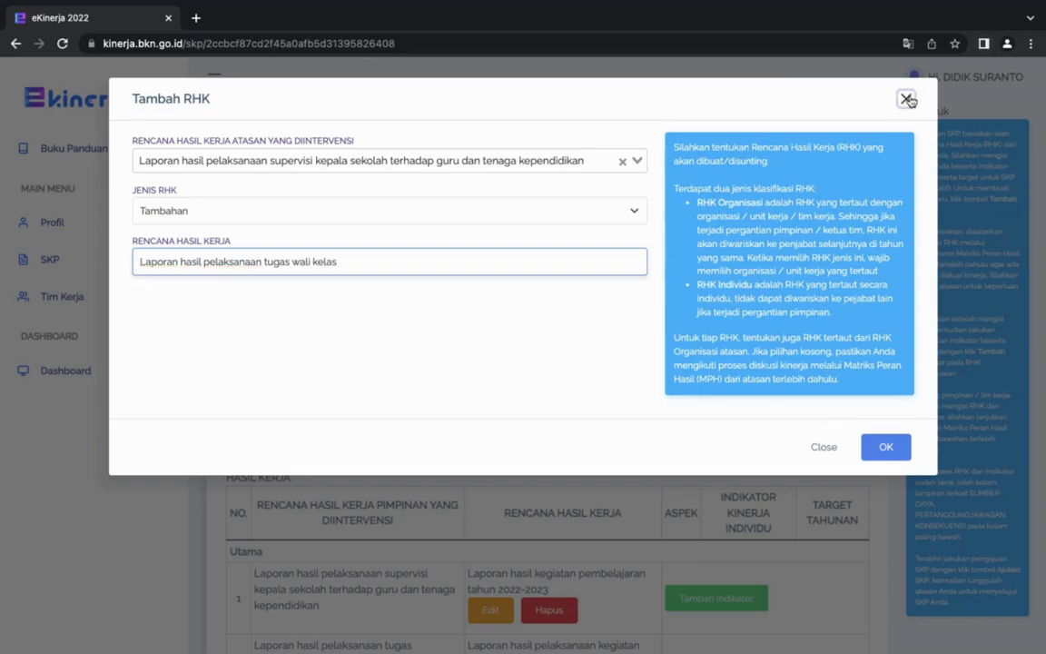
Start another RHK linked to the supervisor's plan "Laporan hasil pelaksanaan tugas pengembangan kewirausahaan".
scroll(322, 536, "down", 2)
scroll(322, 537, "down", 3)
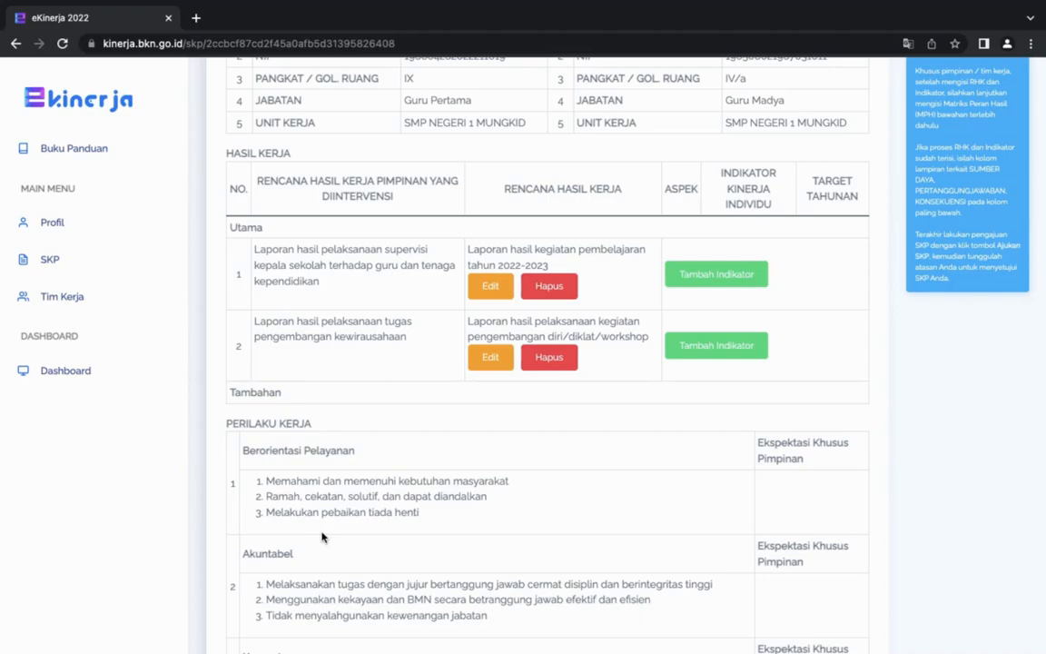
scroll(321, 537, "up", 4)
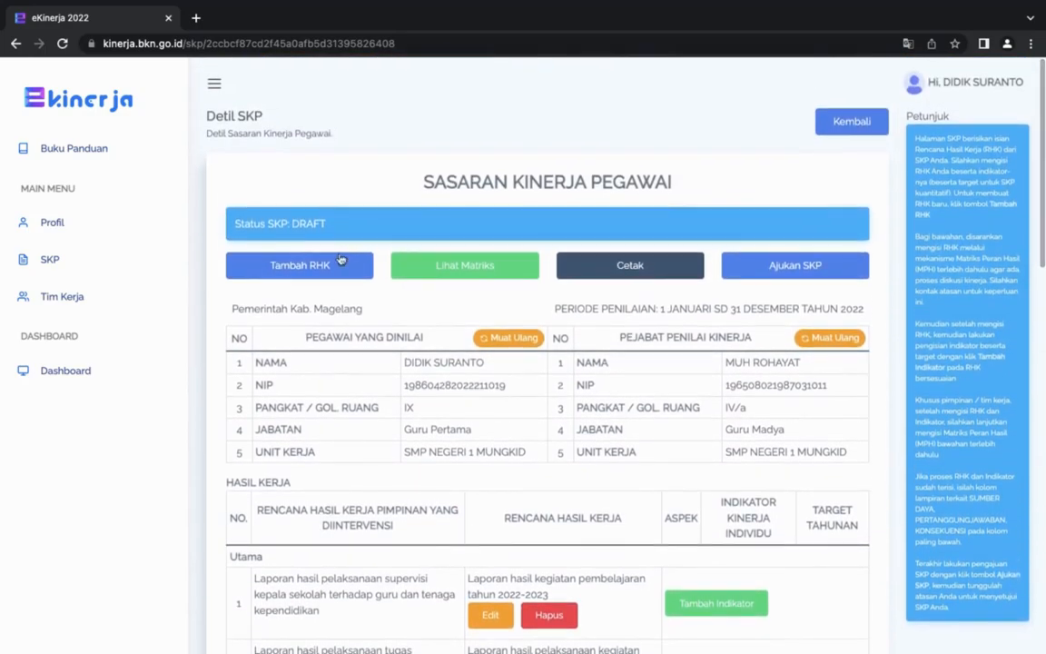
left_click(323, 271)
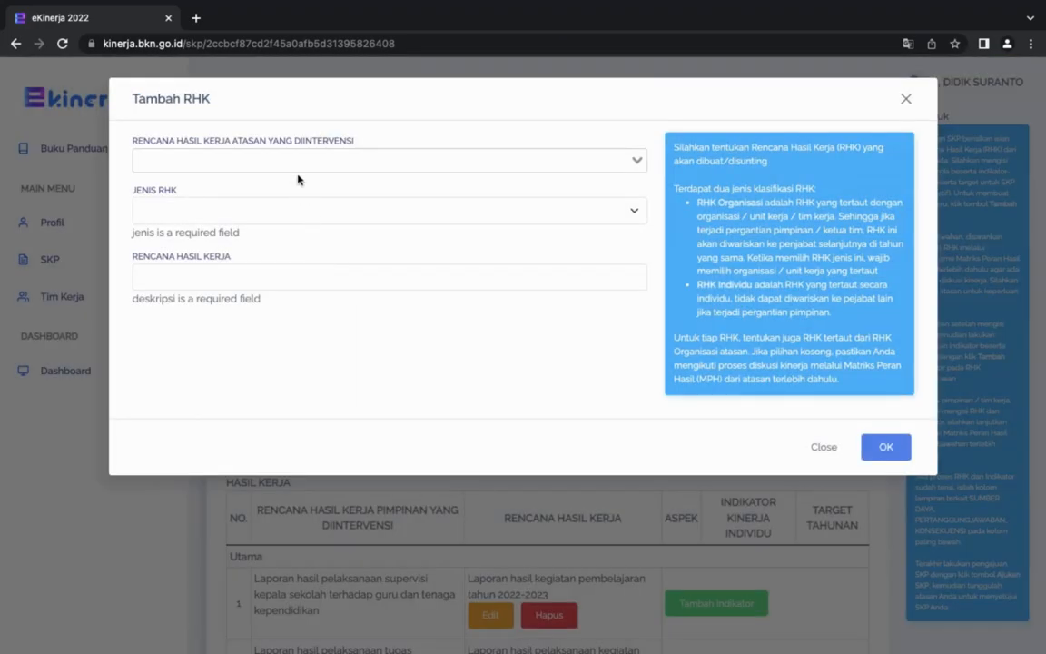
left_click(297, 164)
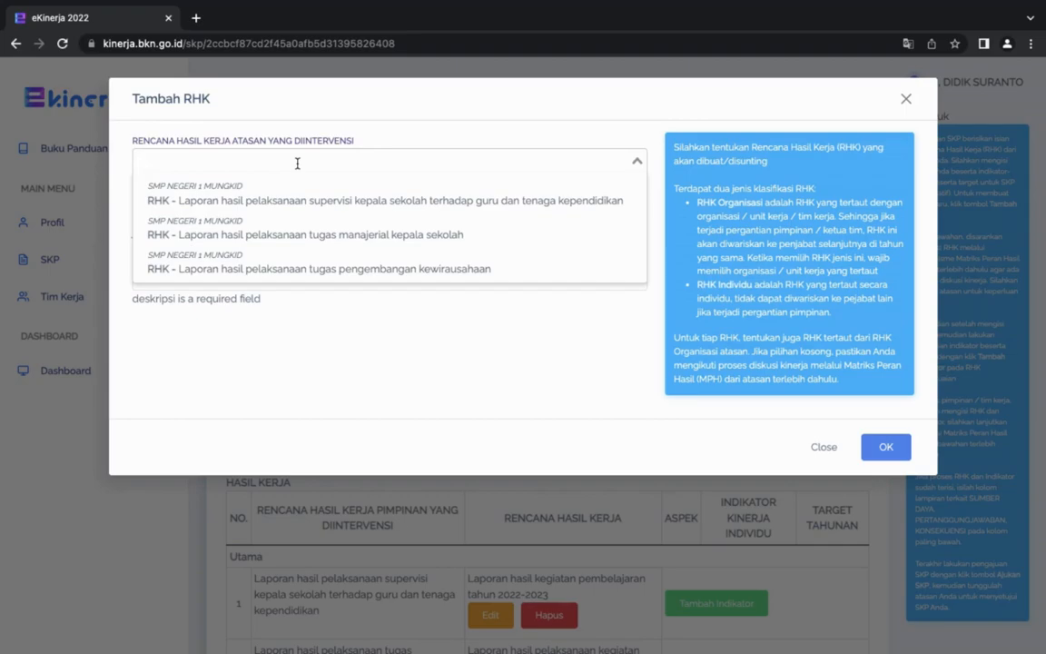
left_click(309, 268)
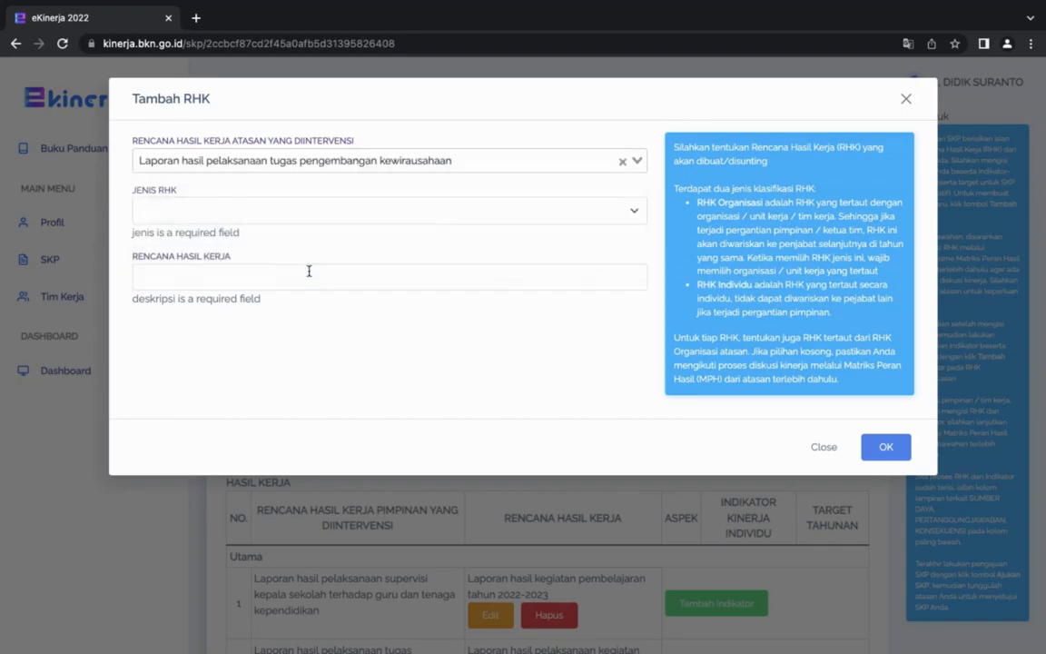
left_click(264, 212)
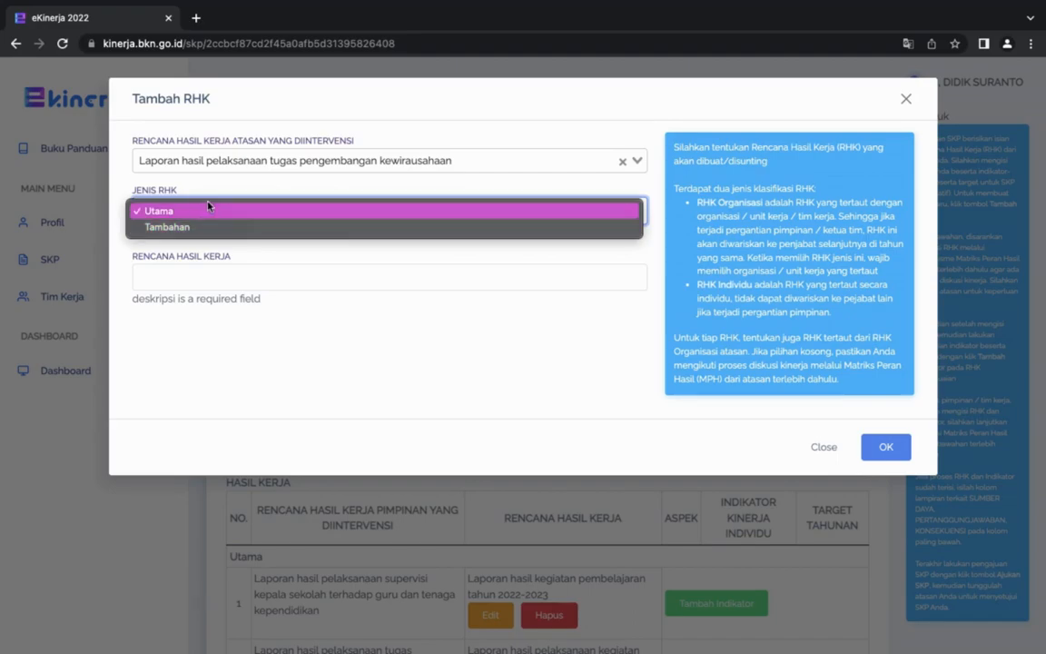
left_click(124, 177)
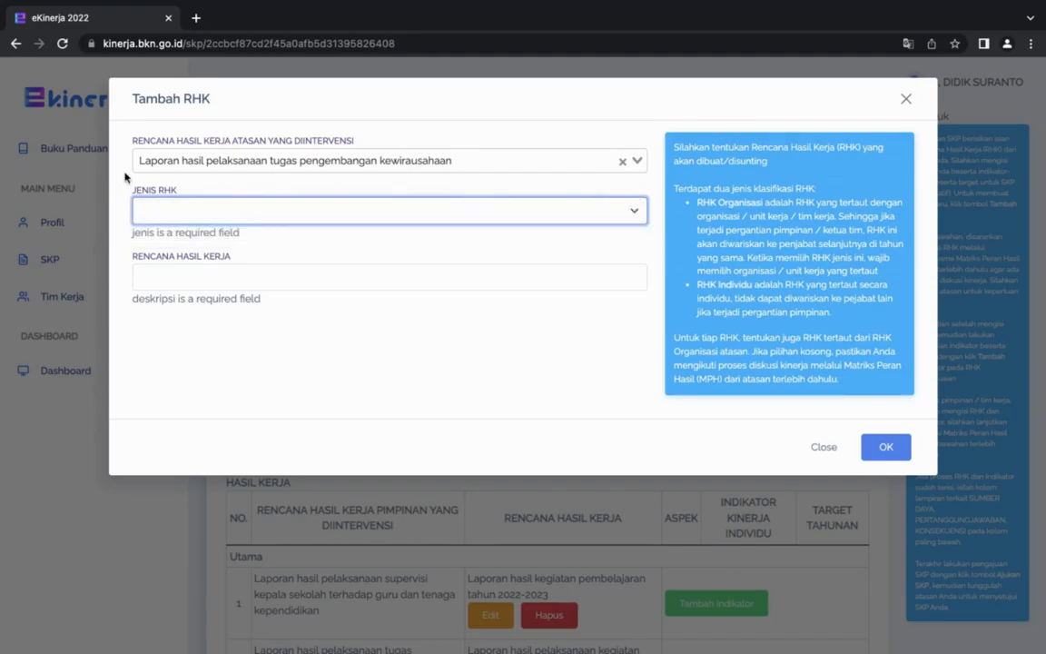
Enter "Laporan hasil pembuatan karya inovatif" as the work result plan and set the RHK type to Tambahan.
left_click(184, 278)
type("Laporan")
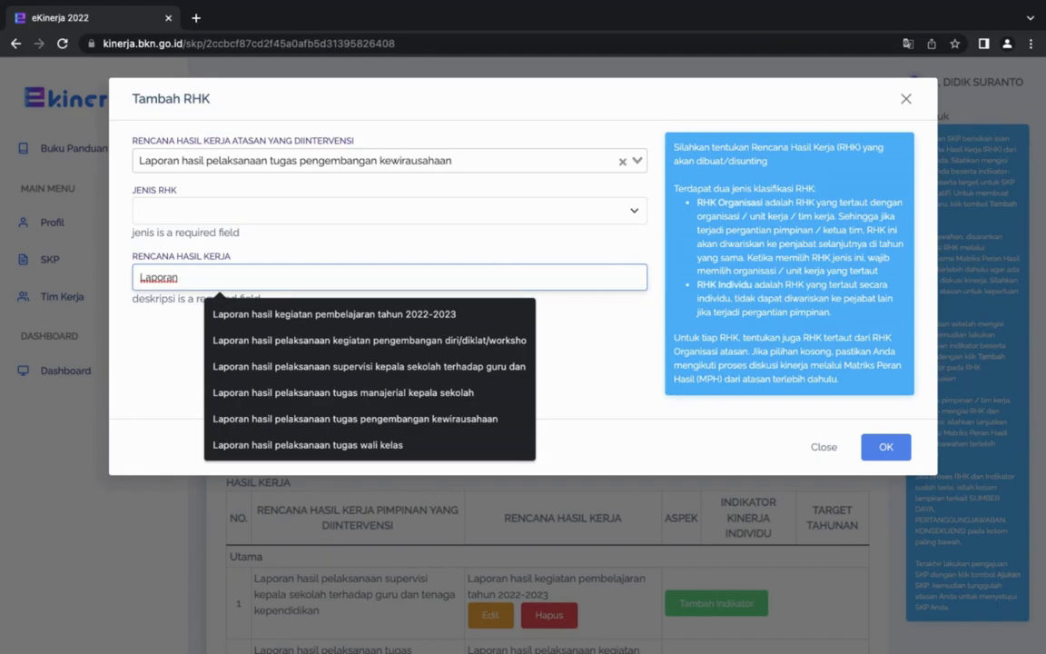
type("hasil pembuatan ")
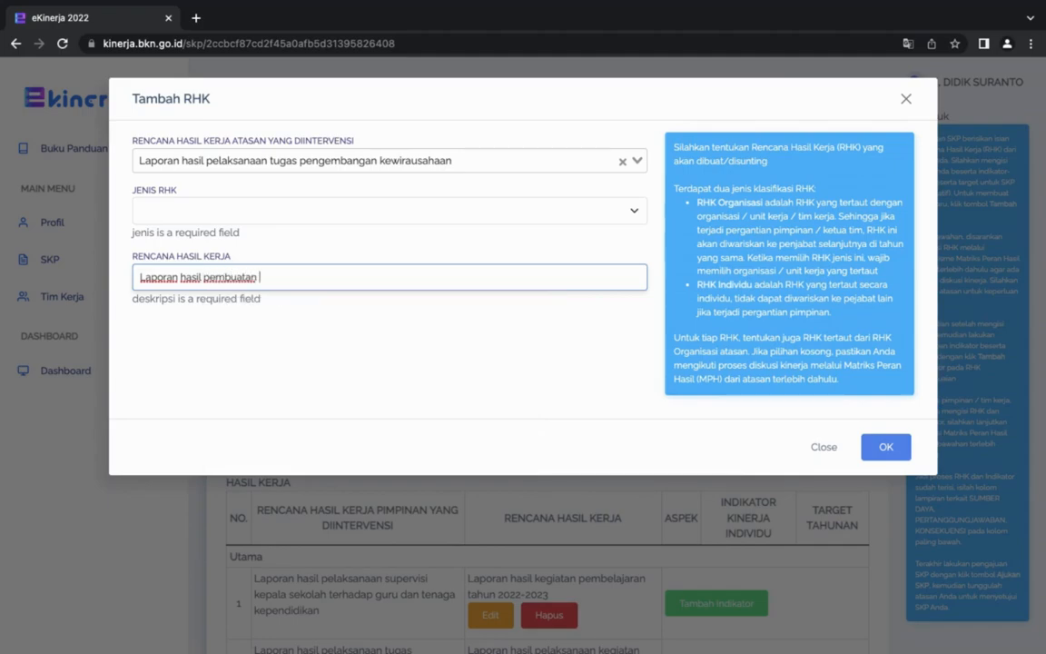
type("karya inovatif")
left_click(238, 208)
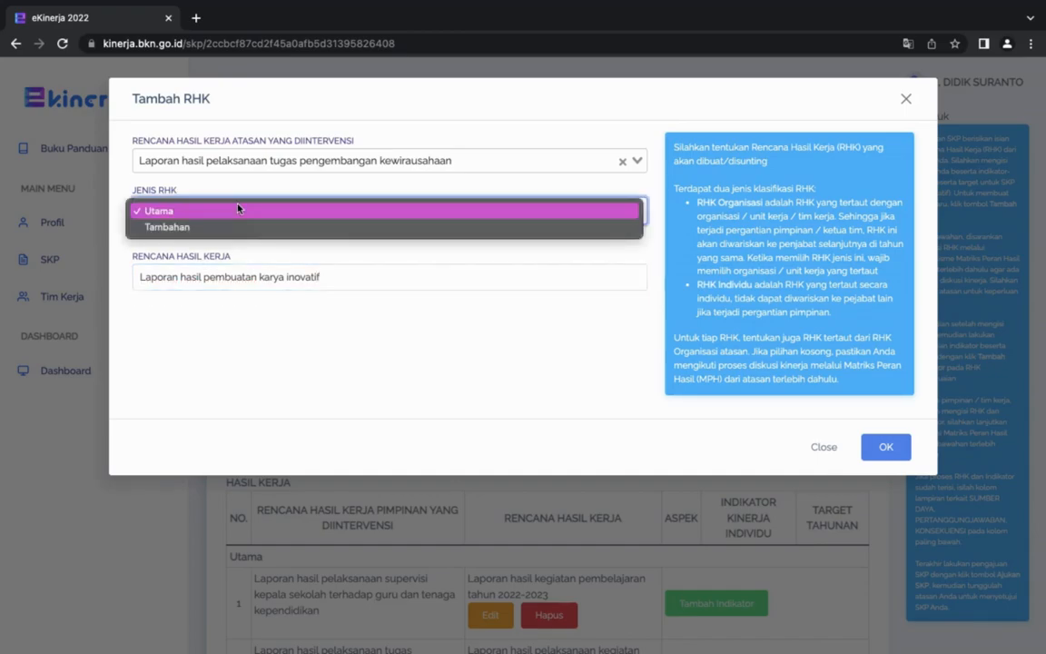
left_click(213, 228)
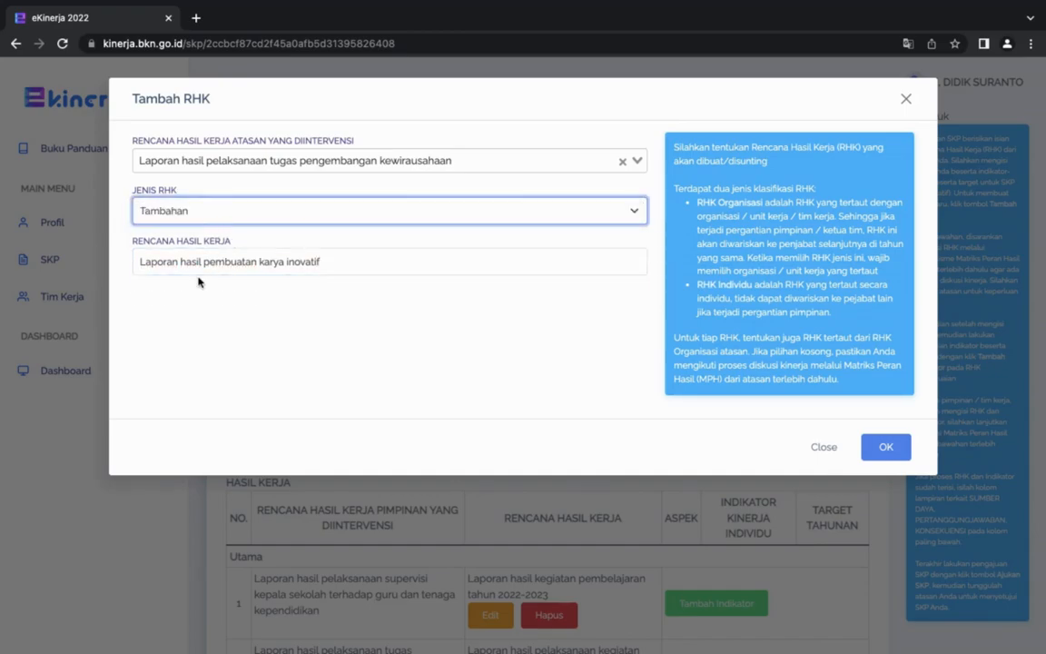
Change the work result plan to "Laporan hasil pembuatan buku pedoman" and close the RHK form without saving.
left_click(337, 261)
left_click_drag(337, 262, 116, 243)
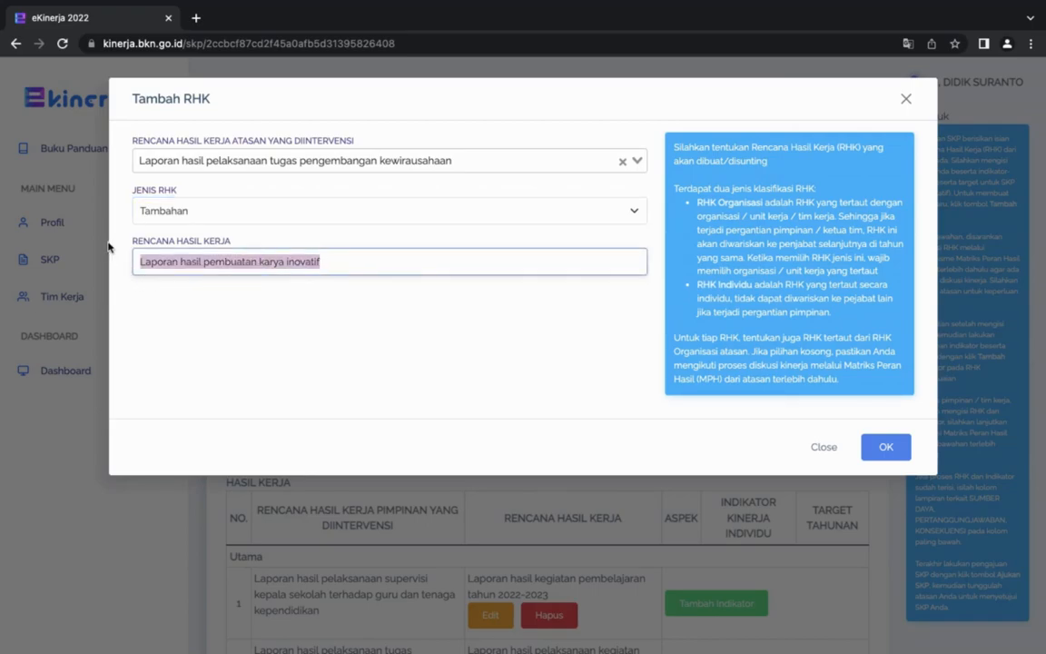
left_click(342, 260)
left_click_drag(342, 259, 203, 259)
type("pembuatan buku pedoman")
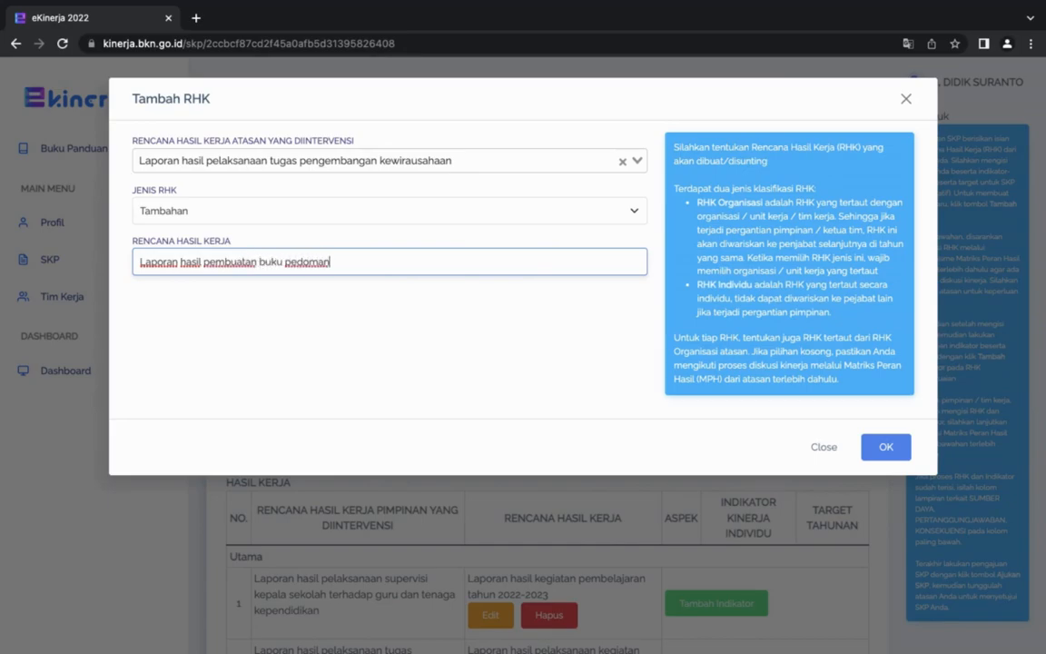
left_click(186, 210)
left_click(186, 211)
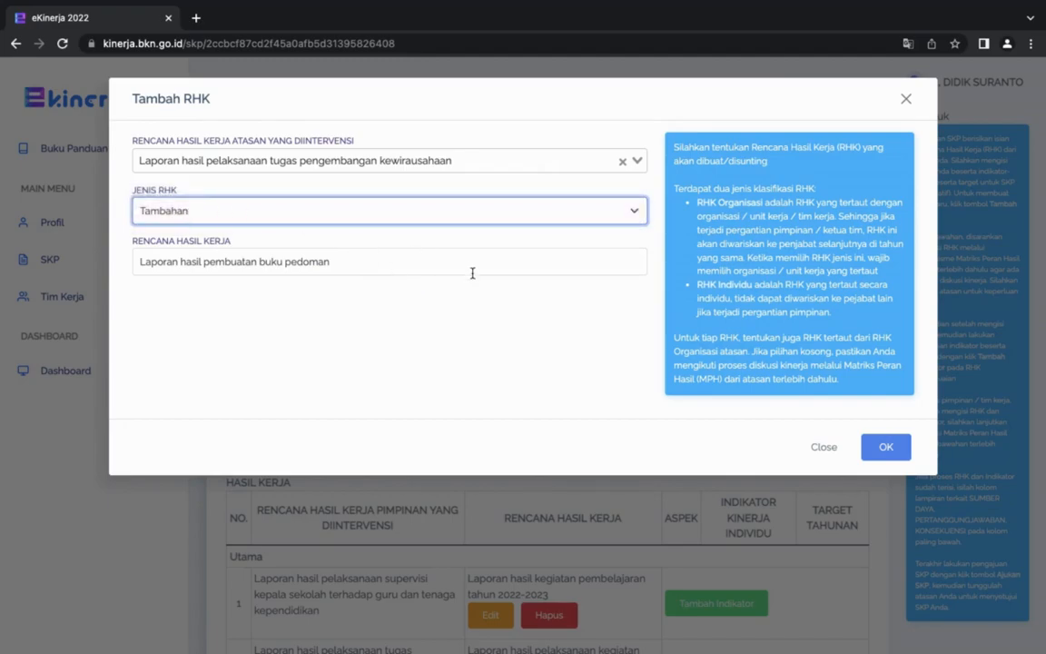
left_click(822, 449)
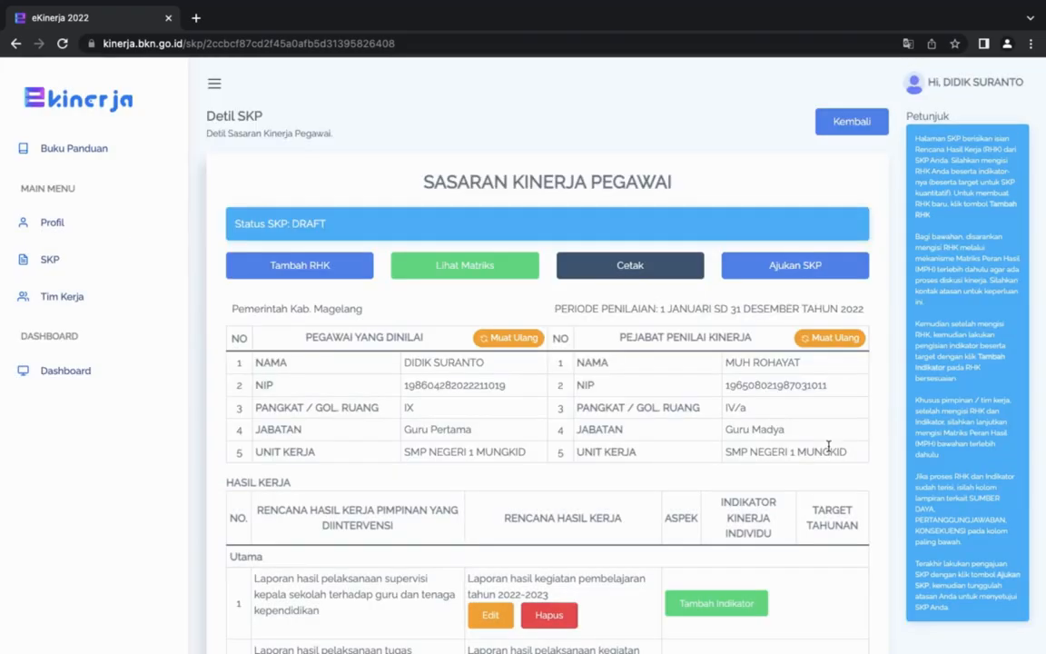
Start a new indicator for the first main RHK, "Laporan hasil kegiatan pembelajaran tahun 2022-2023", with the aspect Kualitas.
scroll(688, 451, "down", 3)
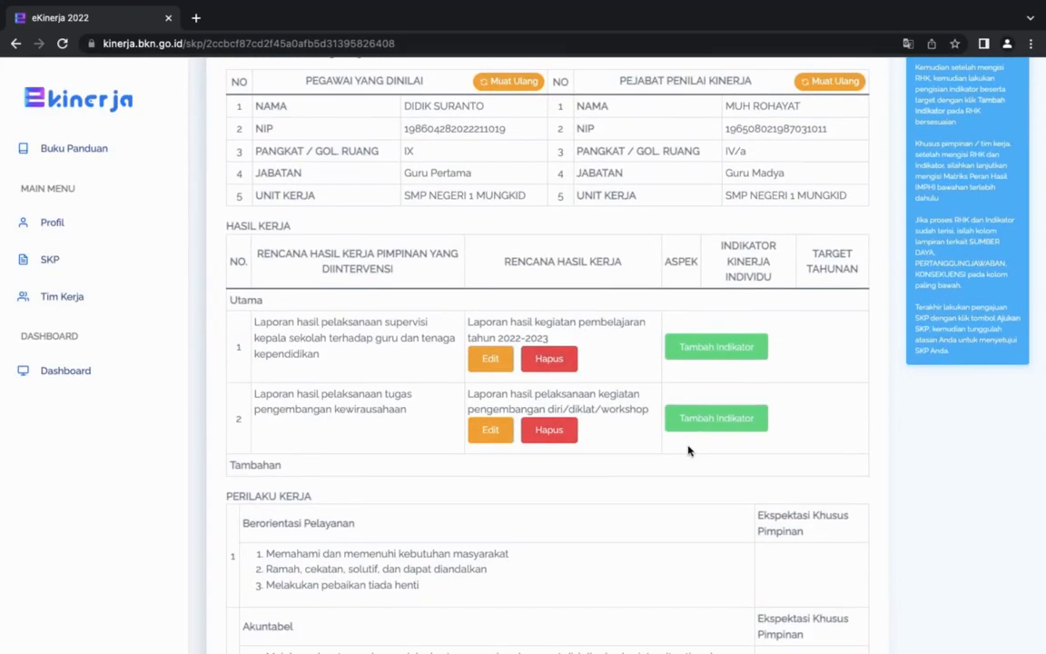
scroll(687, 450, "up", 2)
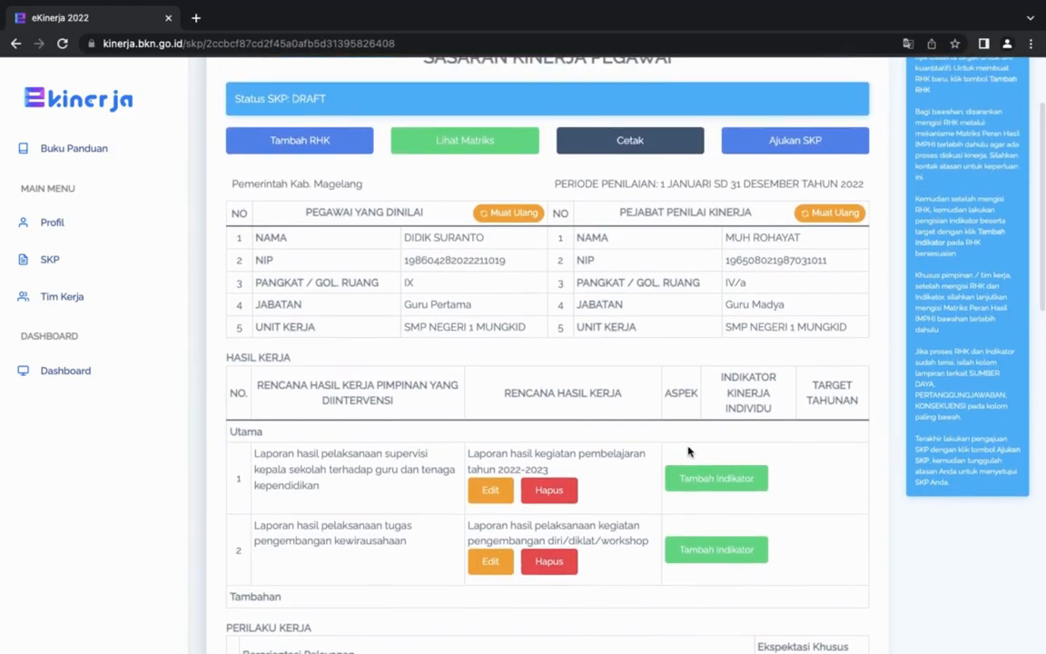
scroll(781, 424, "down", 1)
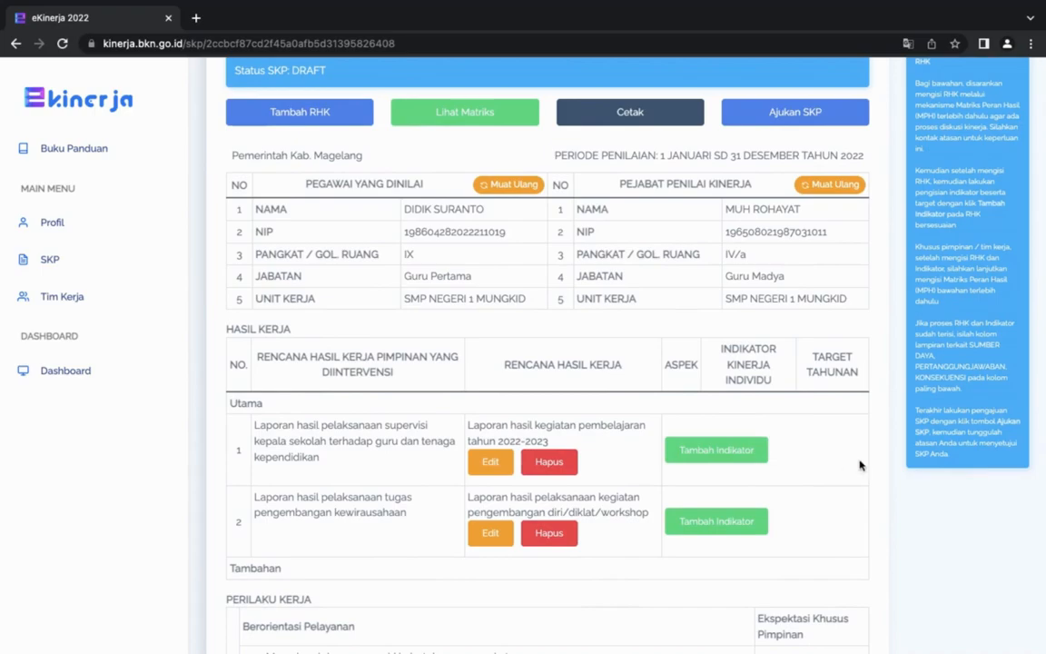
scroll(781, 424, "down", 1)
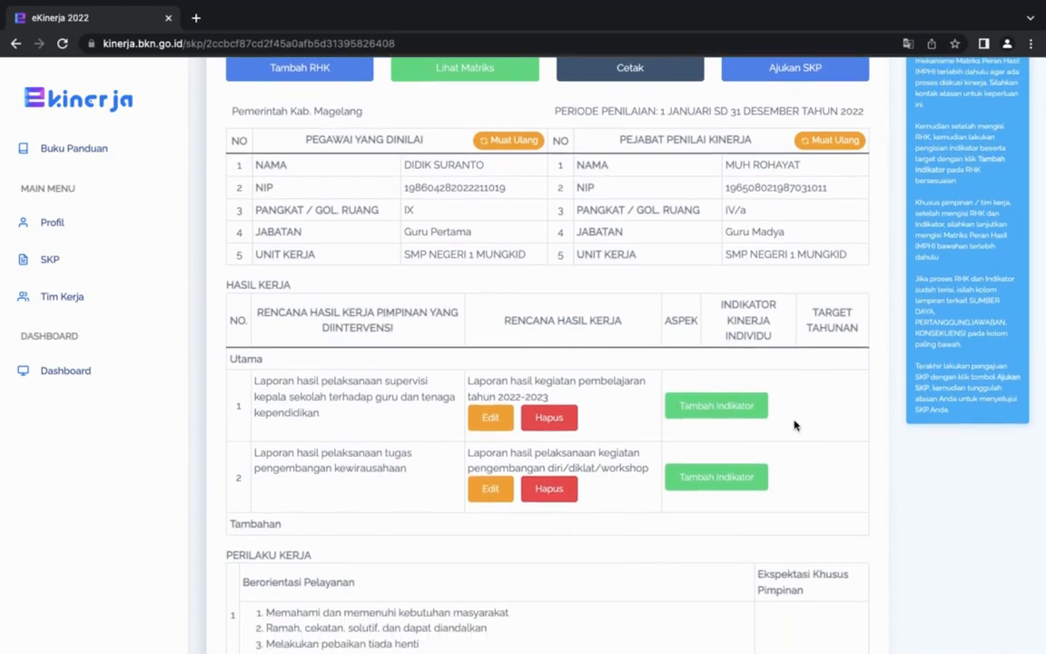
left_click(746, 410)
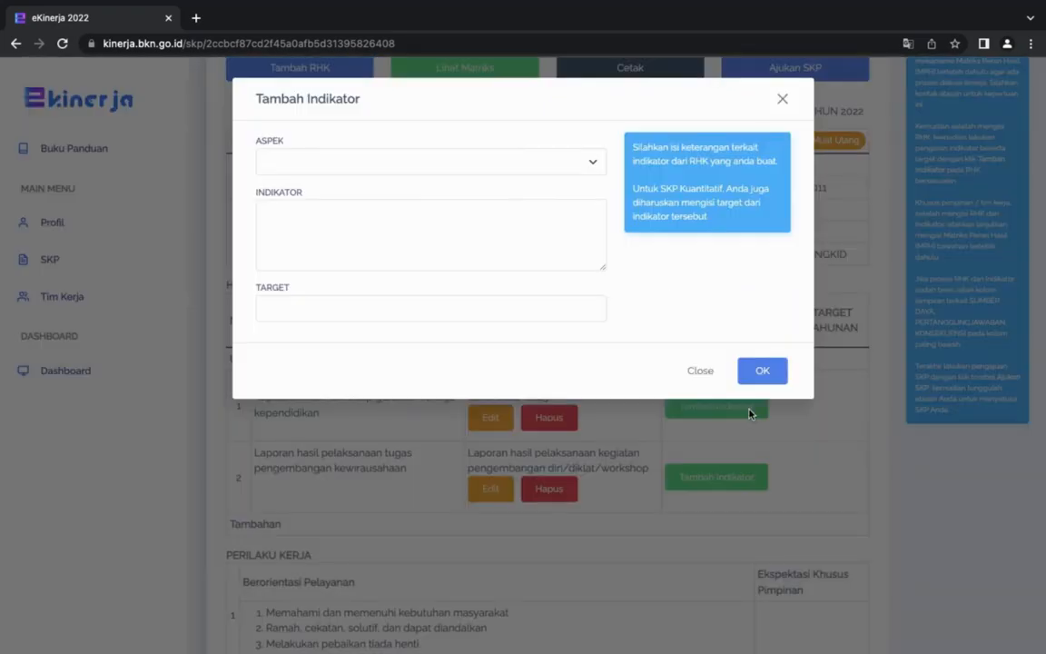
left_click(595, 166)
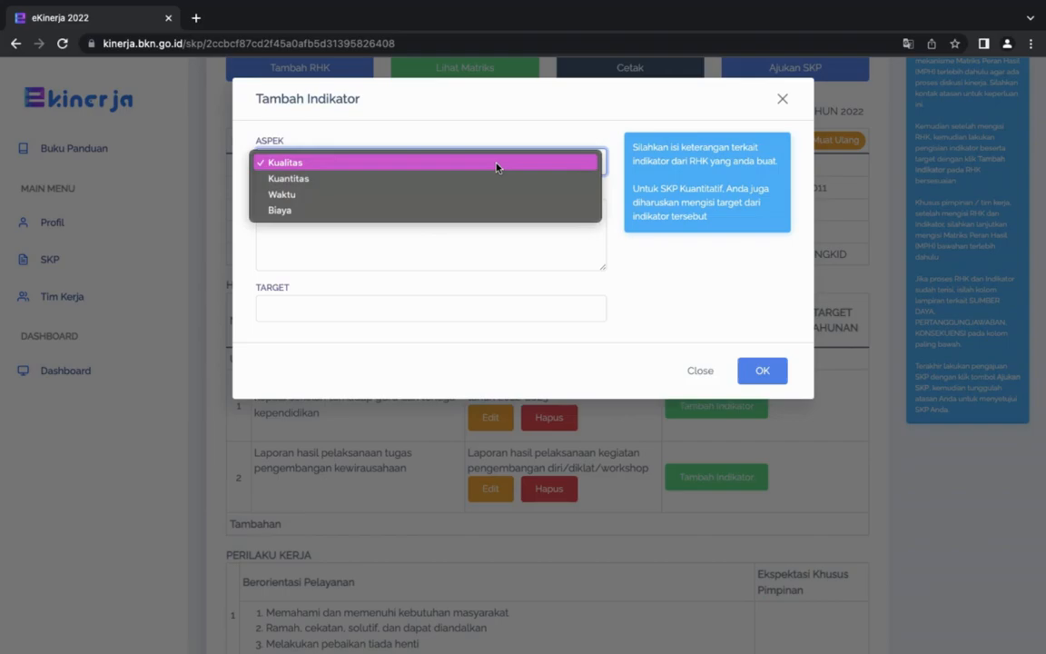
left_click(517, 139)
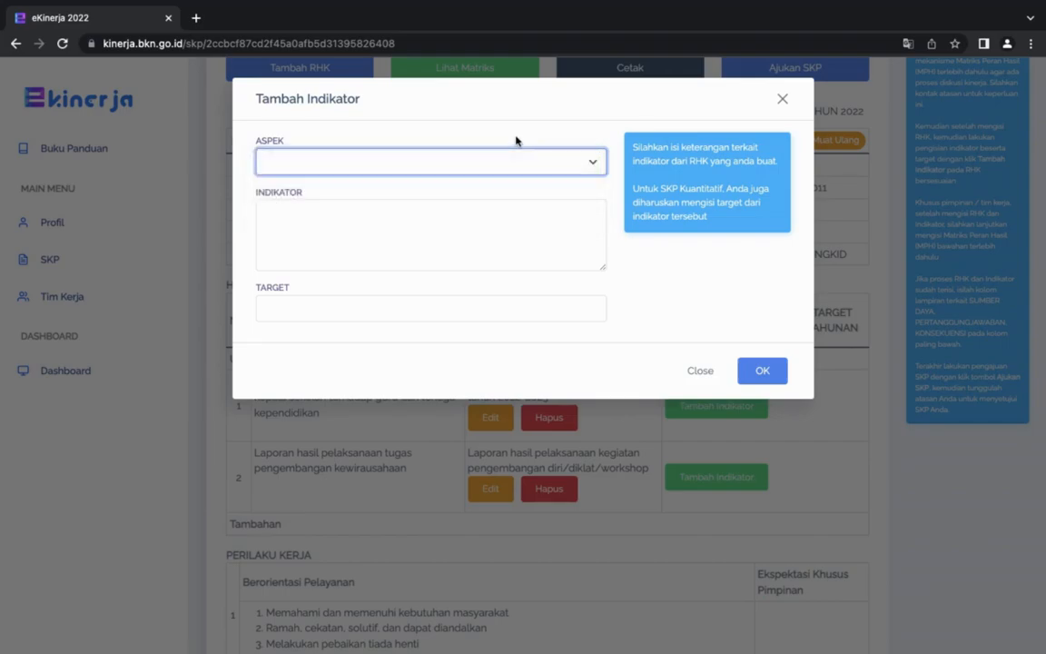
left_click(583, 164)
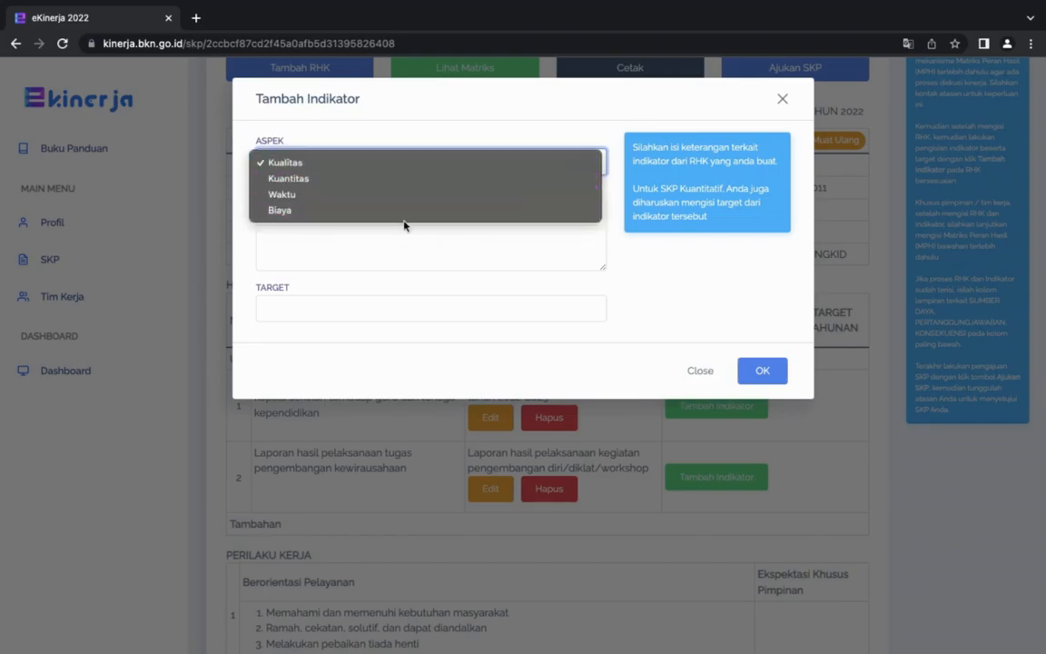
left_click(366, 163)
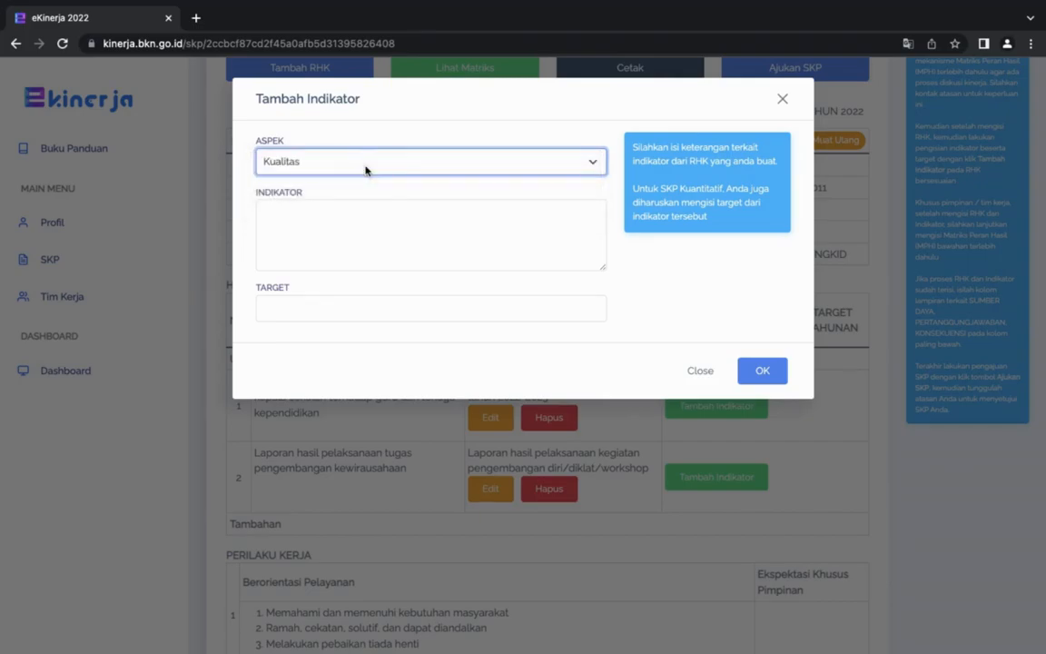
Enter "Persentase kelengkapan laporan kegiatan pembelajaran" as the Kualitas indicator's description.
left_click(366, 221)
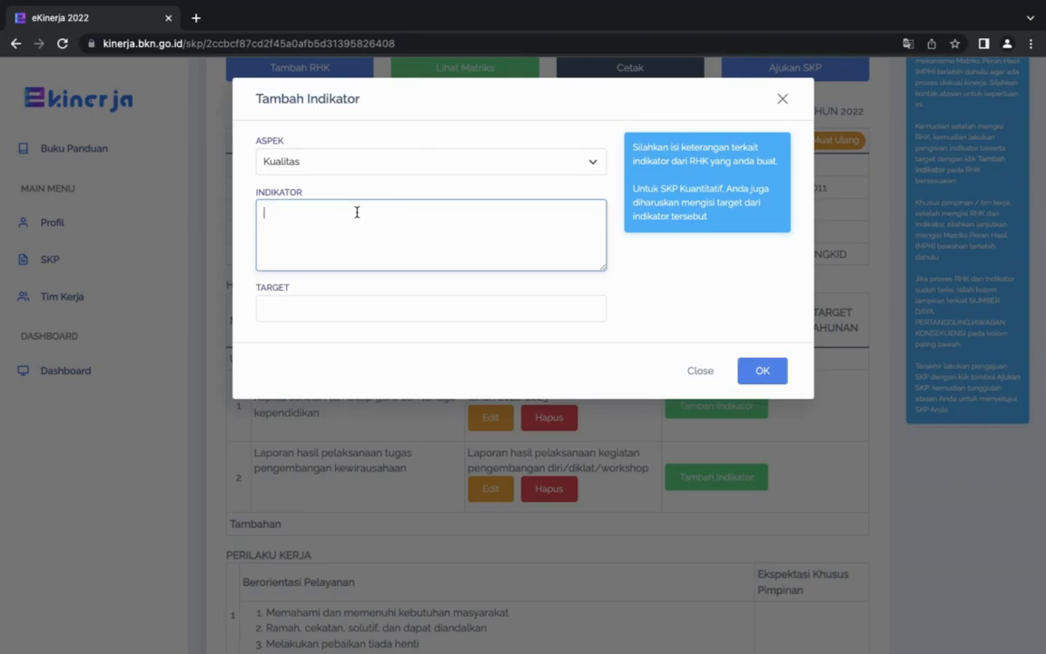
type("Persentase kelengkapan laporan kegi")
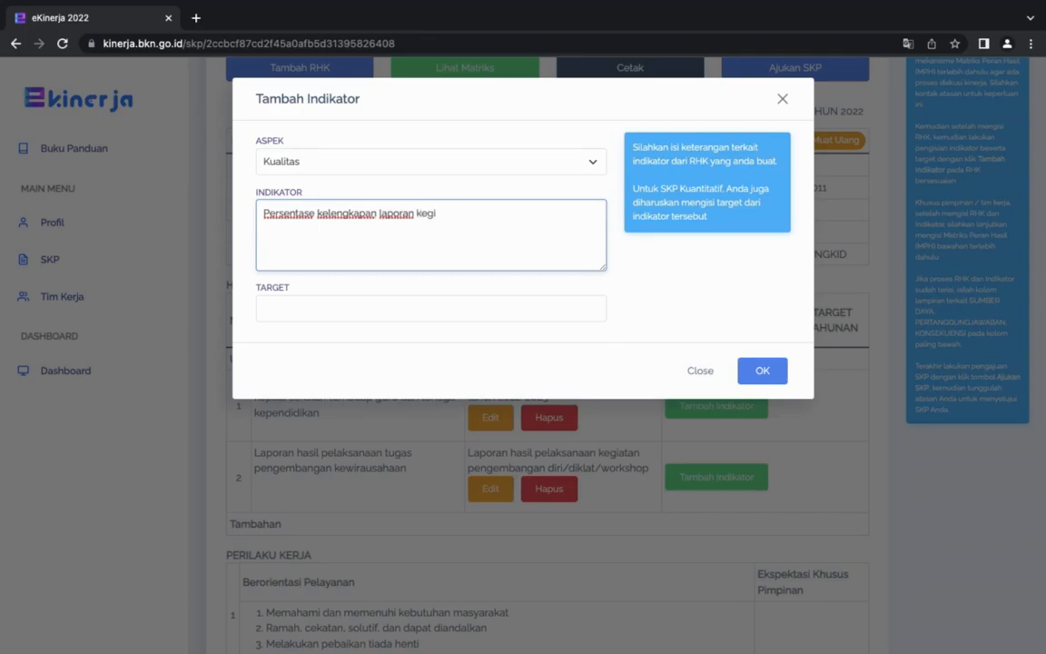
type("atan belaj")
key("BackSpace")
key("BackSpace")
key("BackSpace")
key("BackSpace")
key("BackSpace")
type("pembelajaran")
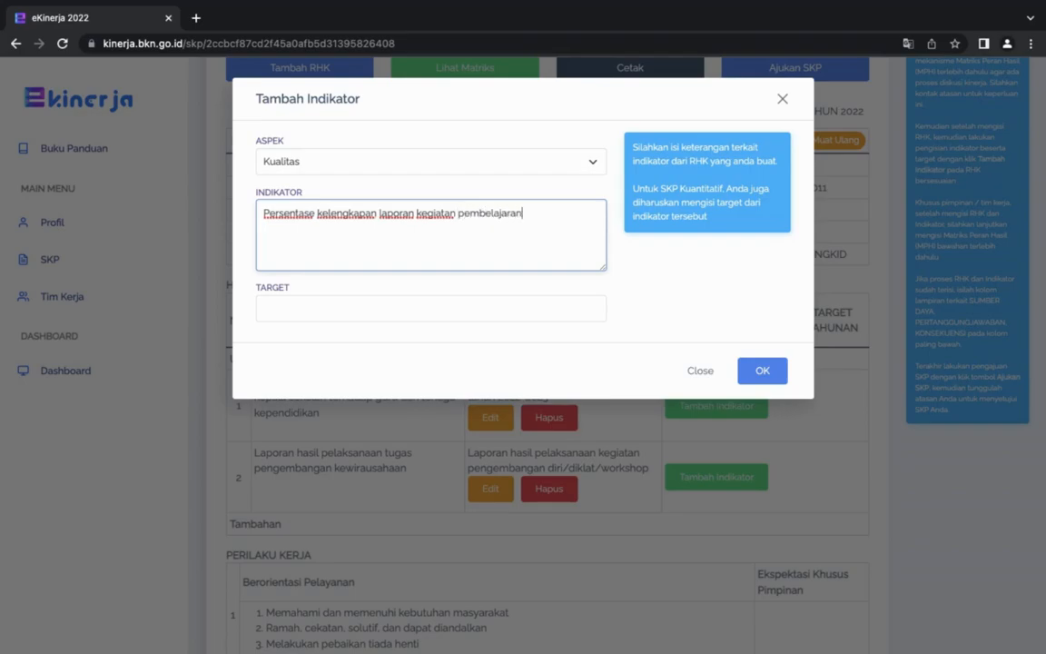
type(" tahun 2022")
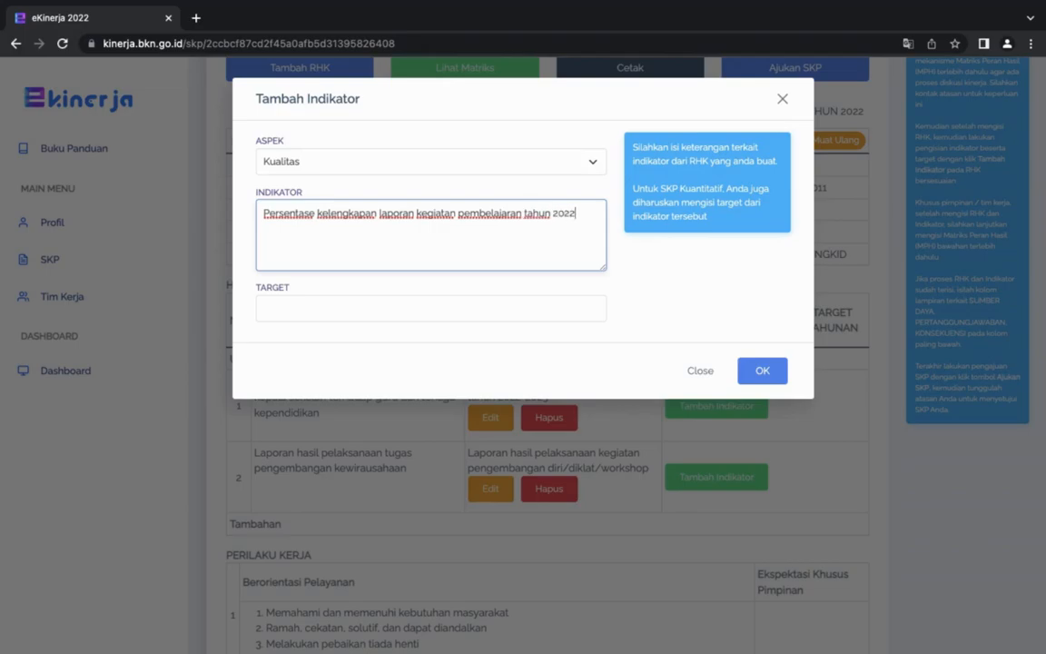
type("-2023")
Complete the Kualitas indicator's description with "tahun 2022-2023", set its target to 80-100% and save it.
left_click(316, 308)
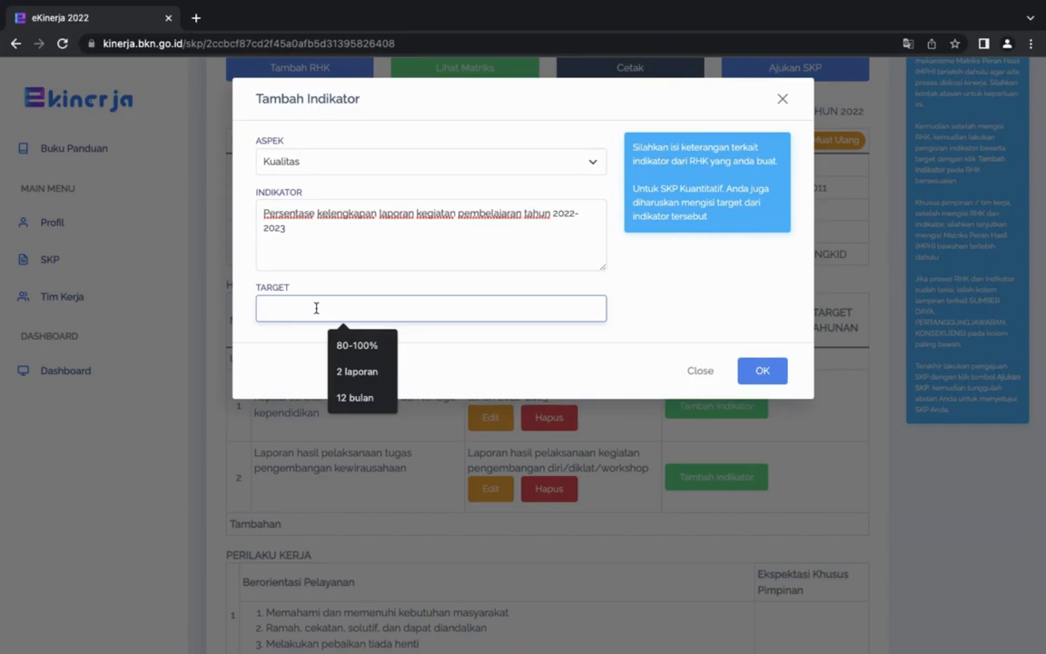
left_click(364, 344)
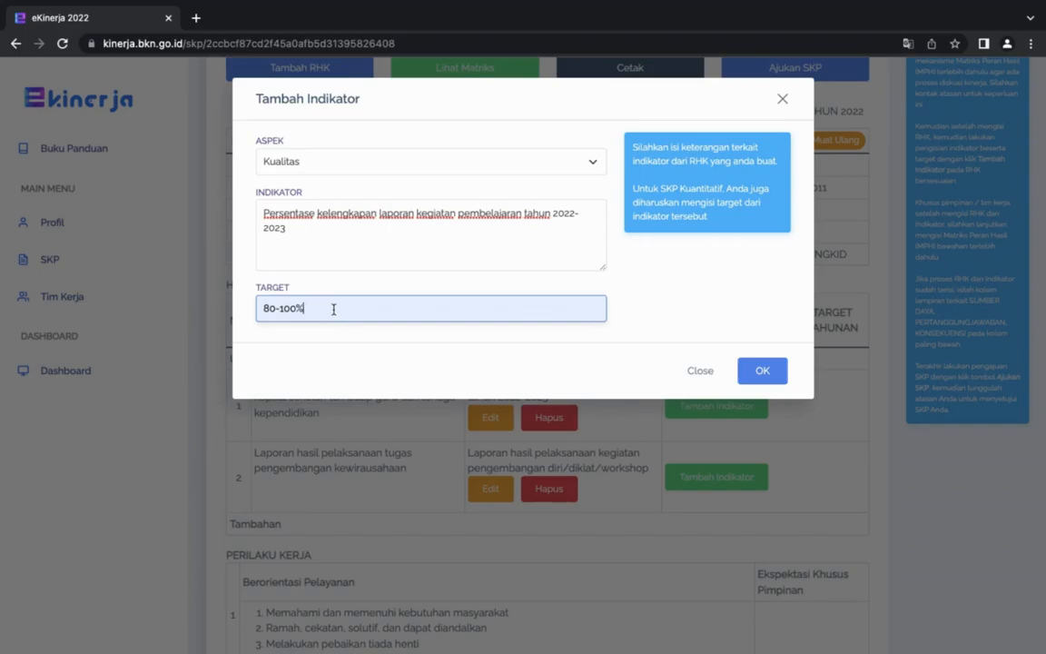
left_click(763, 372)
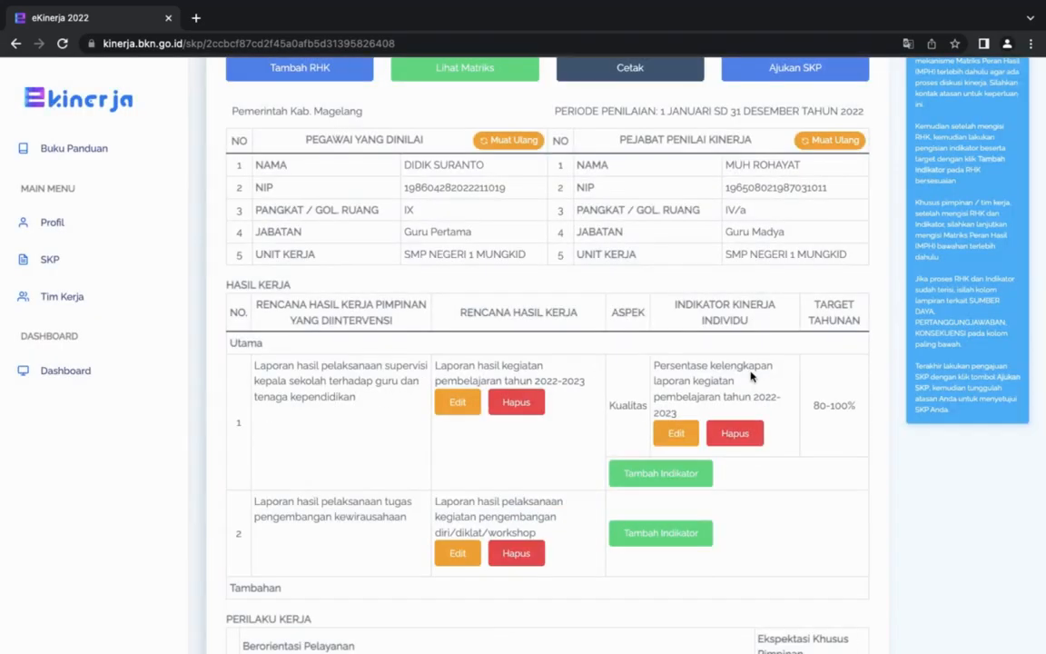
Start another indicator for the first main RHK with the aspect Kuantitas.
scroll(744, 377, "down", 1)
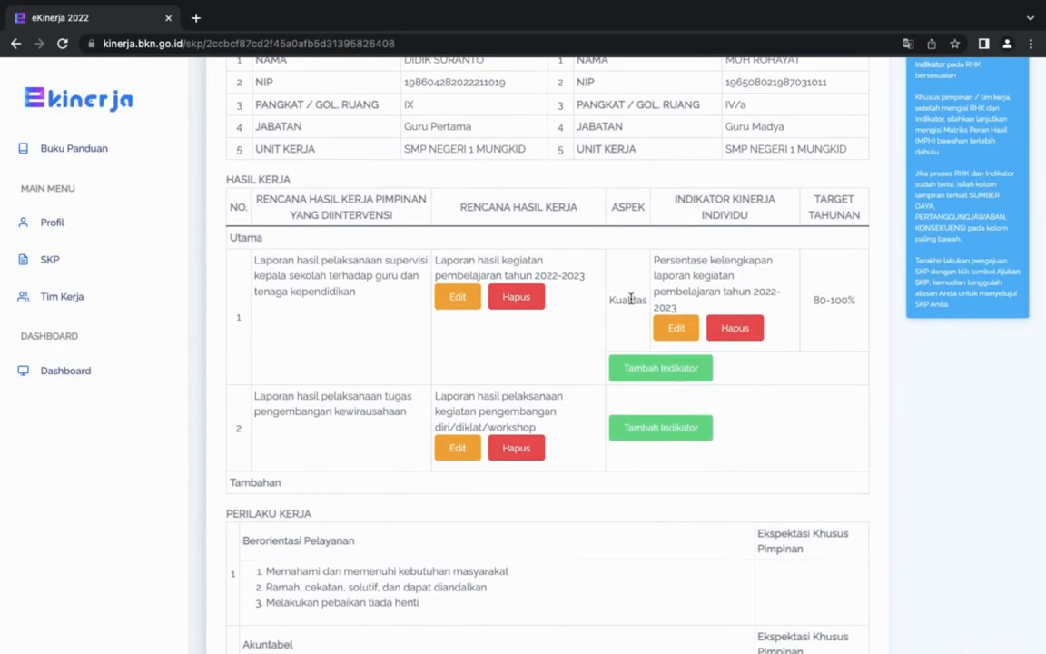
left_click(661, 370)
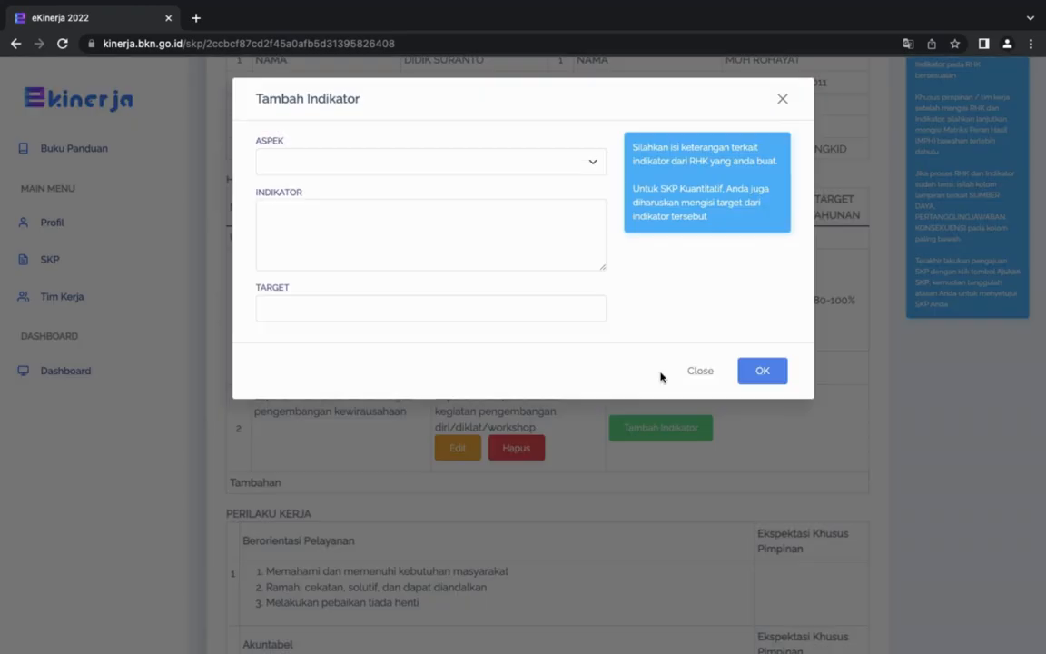
left_click(562, 171)
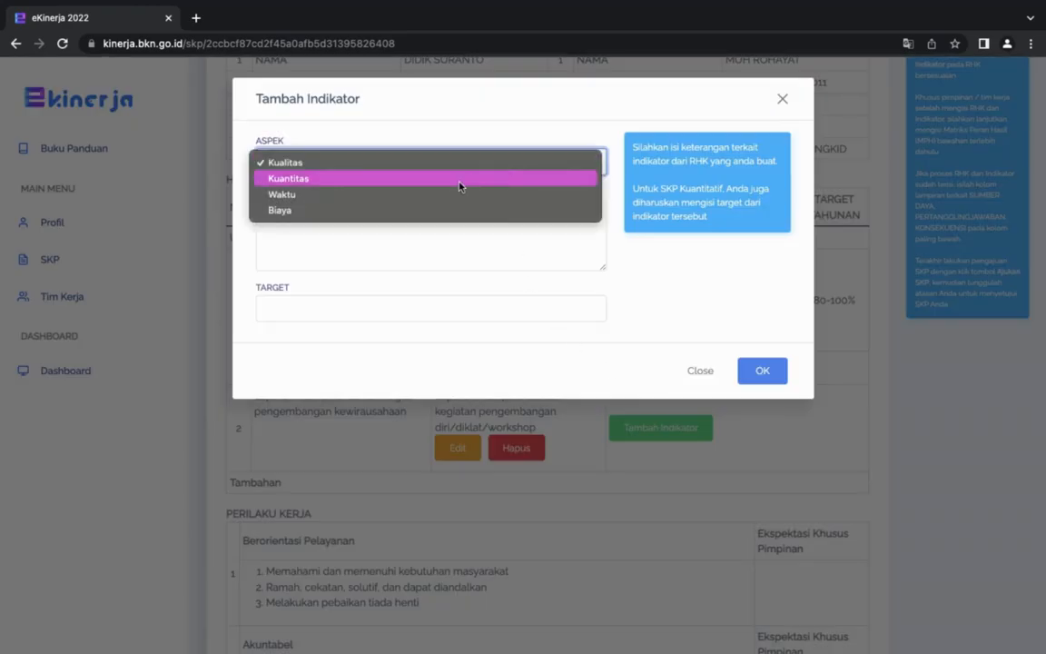
left_click(460, 181)
Enter "Jumlah laporan hasil pelaksanaan kegiatan pembelajaran tahun 2022-2023" as the Kuantitas indicator's description.
left_click(364, 222)
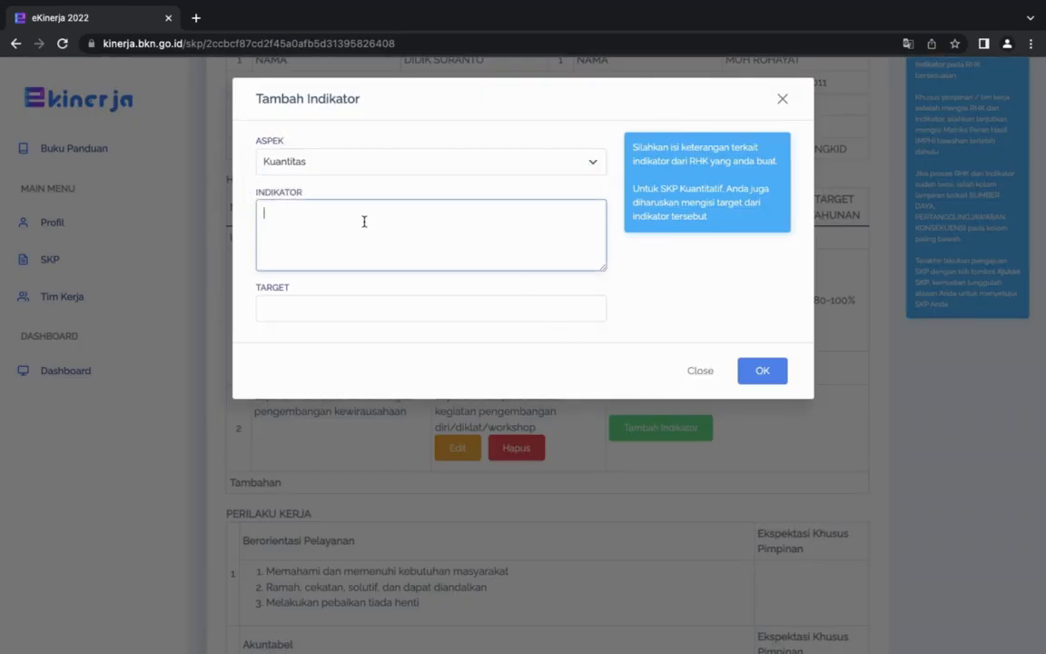
type("Jumlah laporan ha")
type("sil pelaksanaan kegiatan pembelajaran tahun 2022")
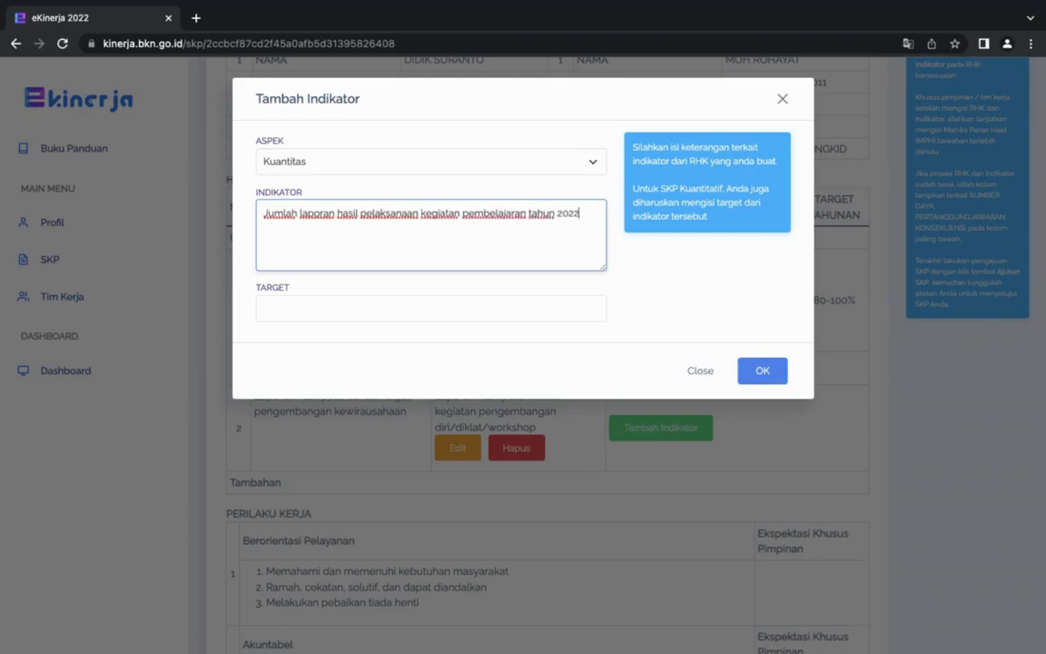
type("-2023")
Set the Kuantitas indicator's target to "2 laporan" and save it.
left_click(366, 309)
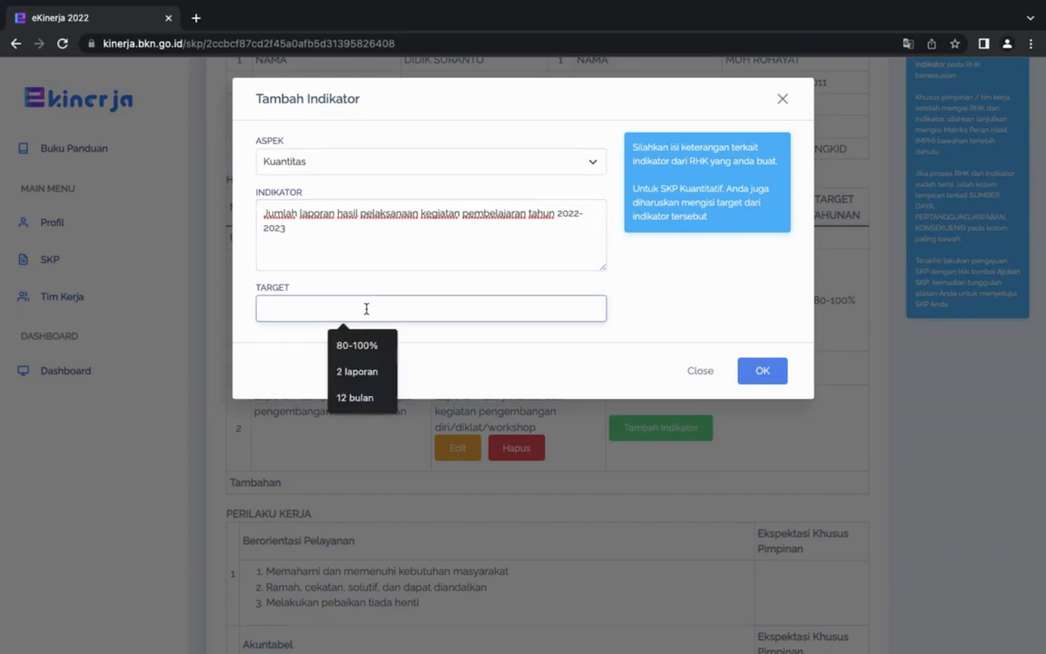
left_click(357, 371)
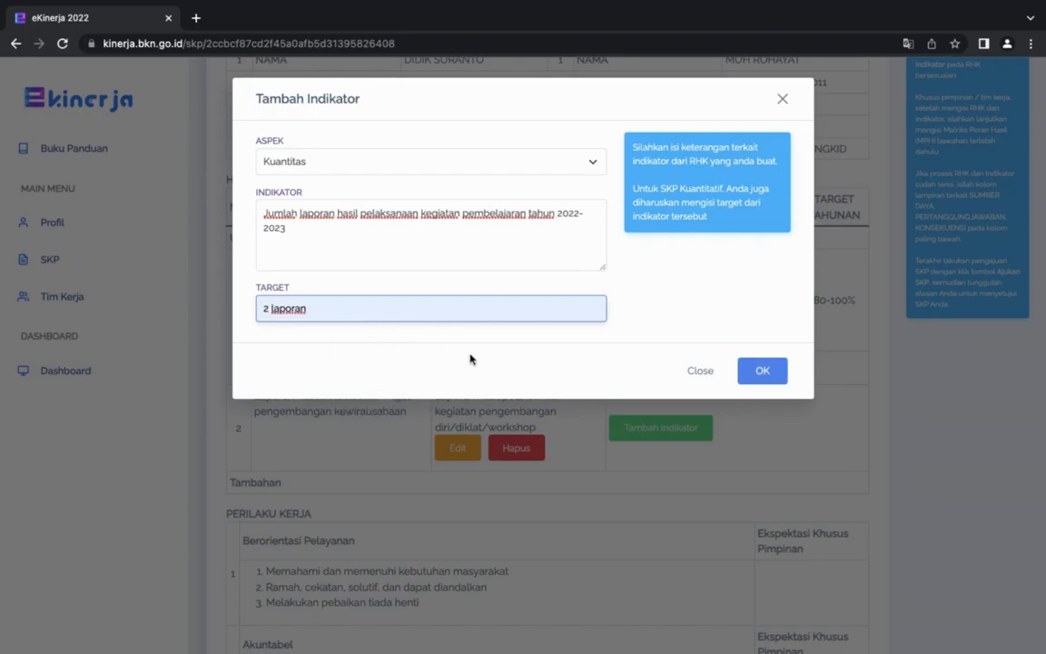
left_click(761, 370)
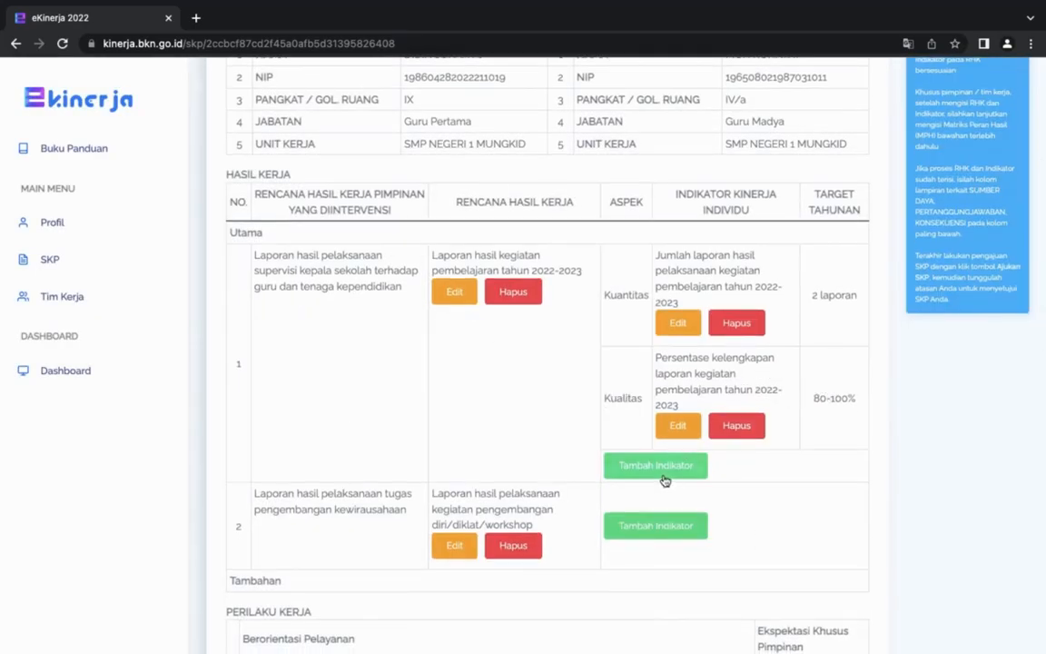
Start a third indicator for the first main RHK with the aspect Waktu.
left_click(663, 477)
left_click(525, 169)
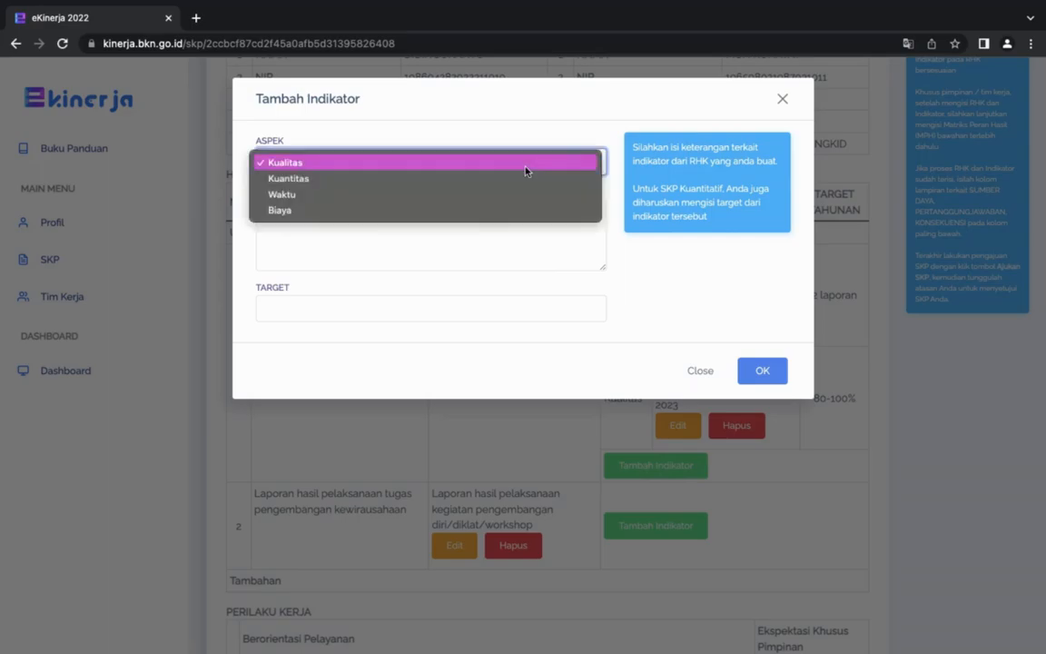
left_click(470, 195)
Describe the Waktu indicator as "Waktu yang dibutuhkan untuk membuat laporan hasil pelaksanaan kegiatan pembelajaran tahun 2022-2023".
left_click(357, 223)
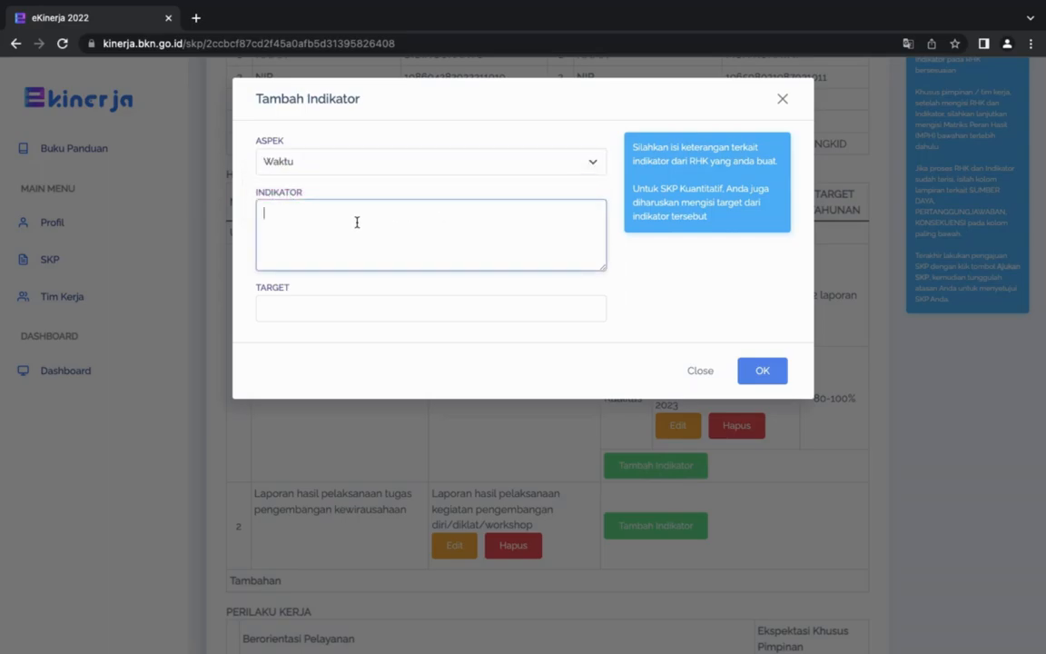
type("Wk")
type("ktu ")
type("yang dibutu")
type("ha")
key("BackSpace")
type("kan untuk membuat")
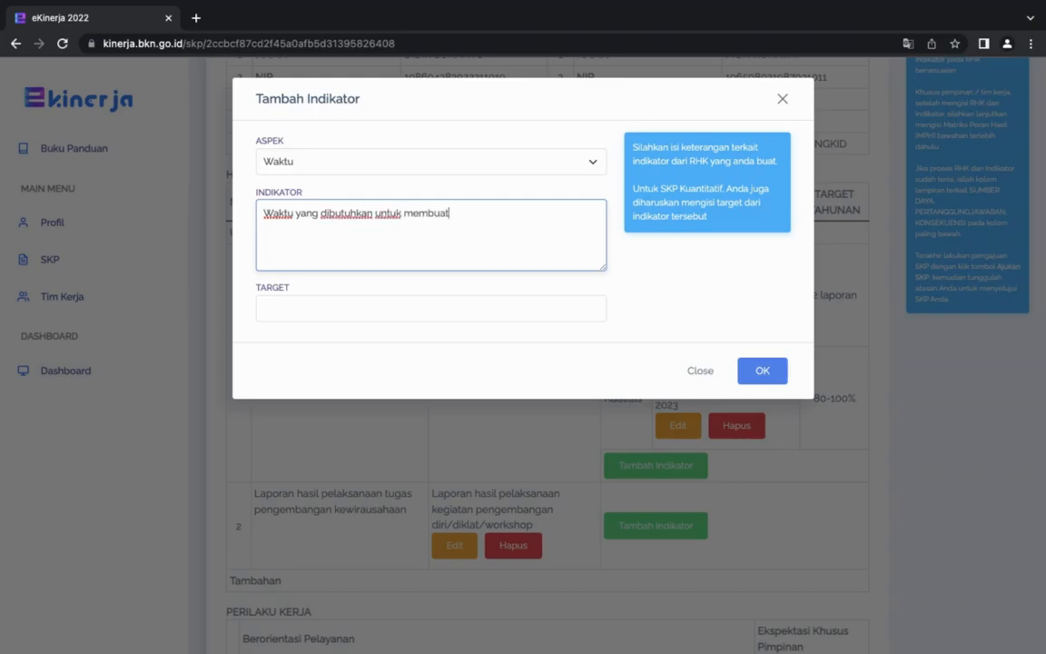
type(" laporan hasil pelaksanaan ")
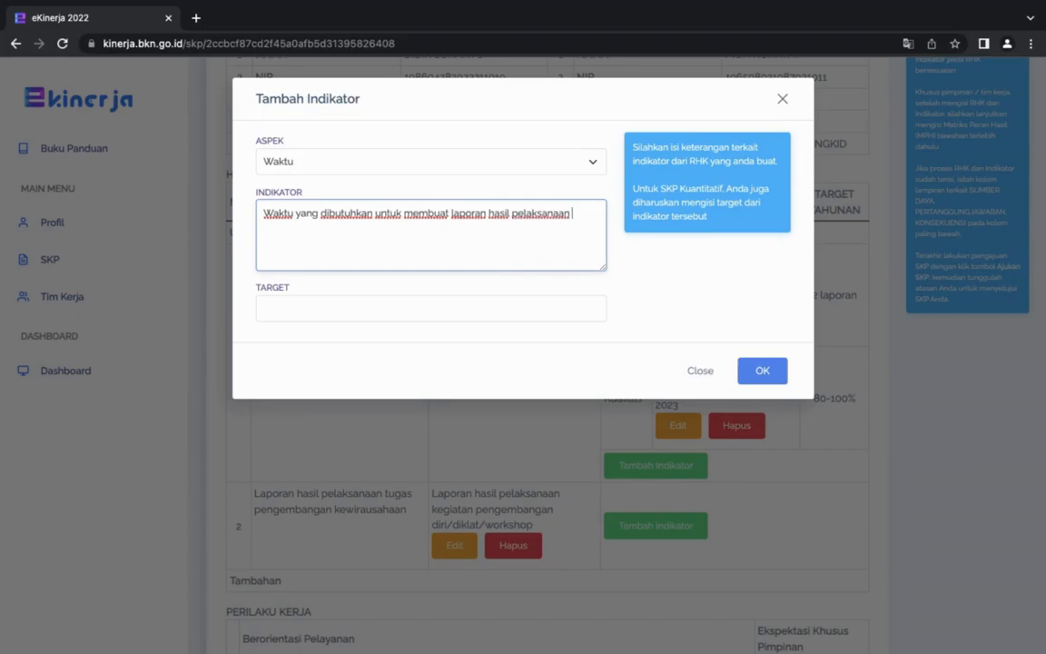
type("kegiatan pembelajara")
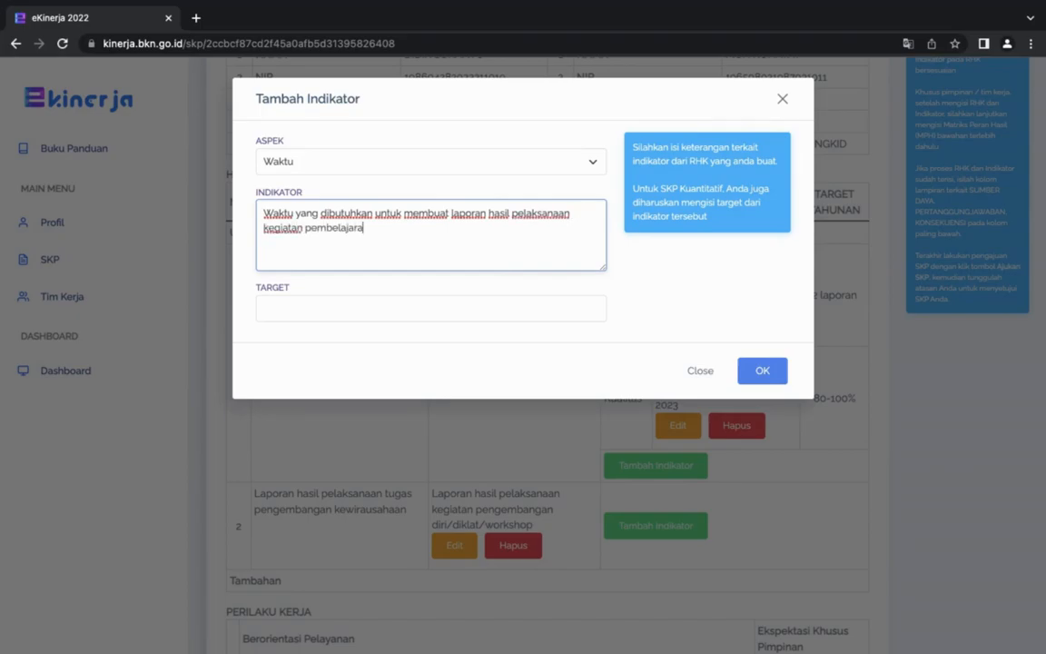
type("n tahun 2022-2023")
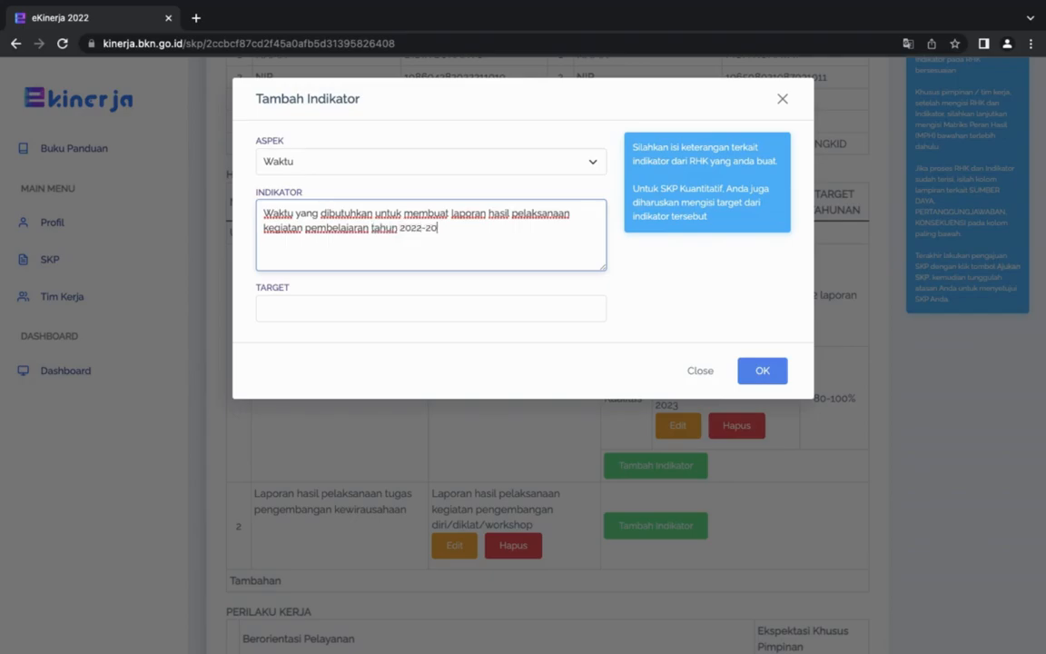
Set the Waktu indicator's target to "12 bulan" and save it.
left_click(403, 307)
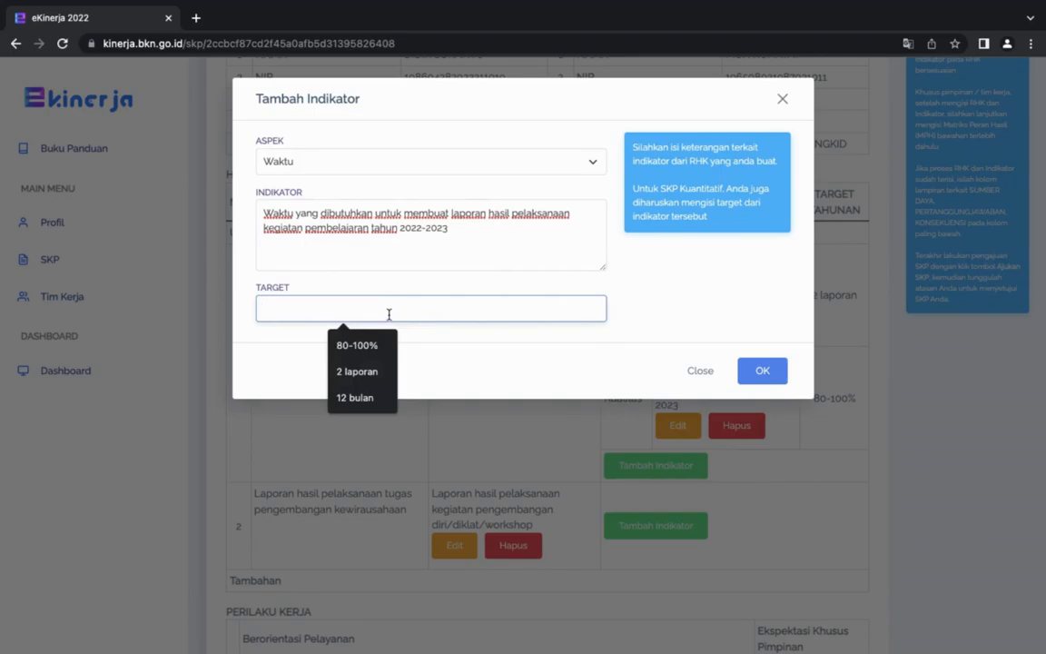
type("1")
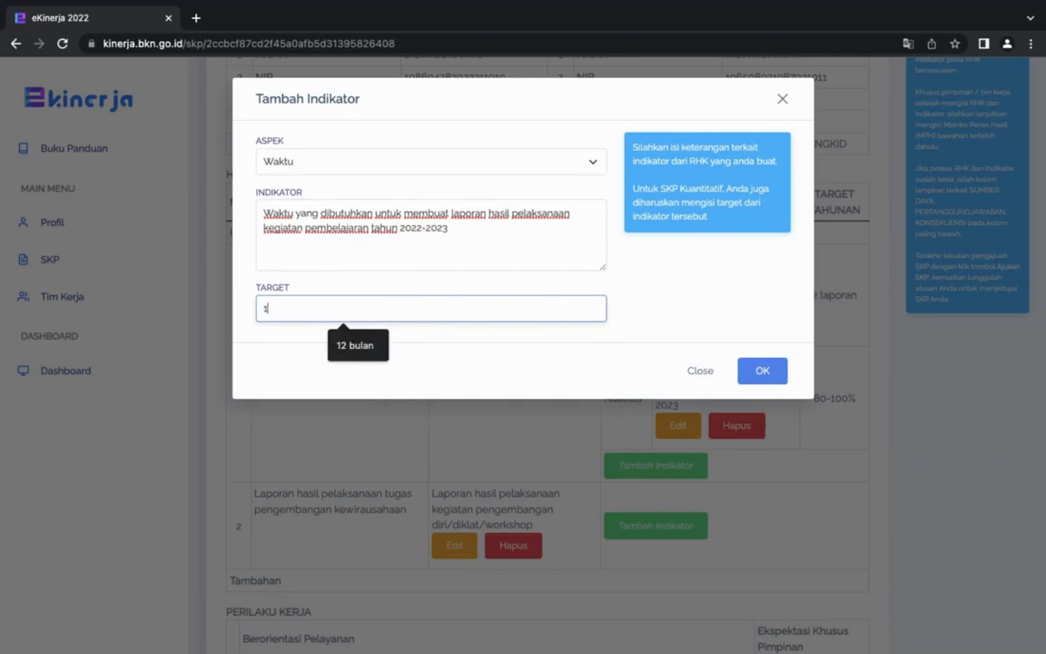
type("2 bulan")
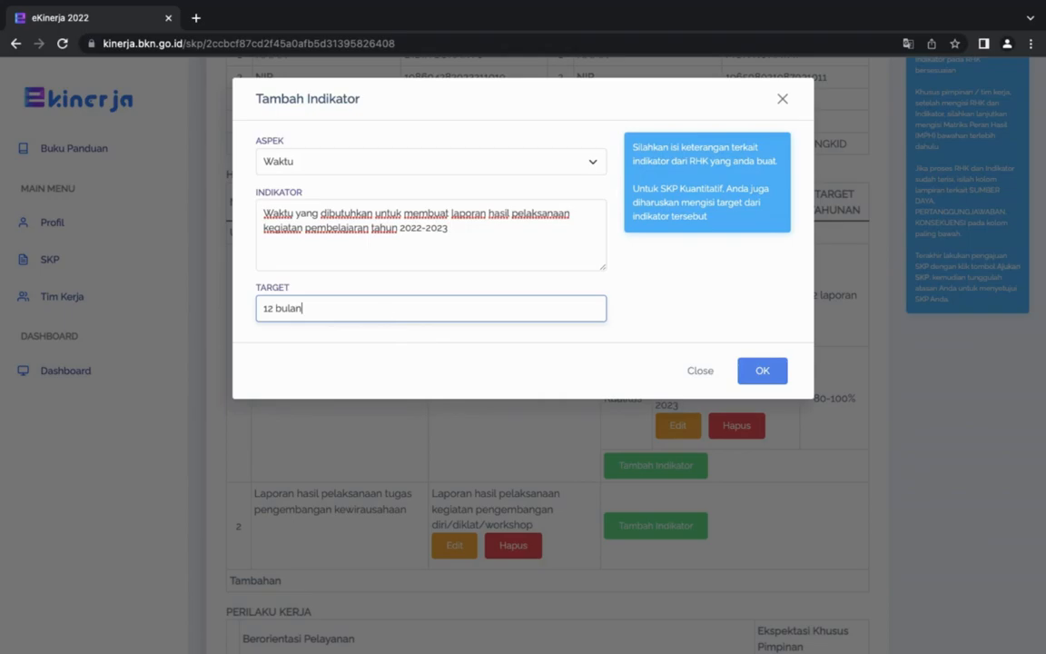
left_click(765, 373)
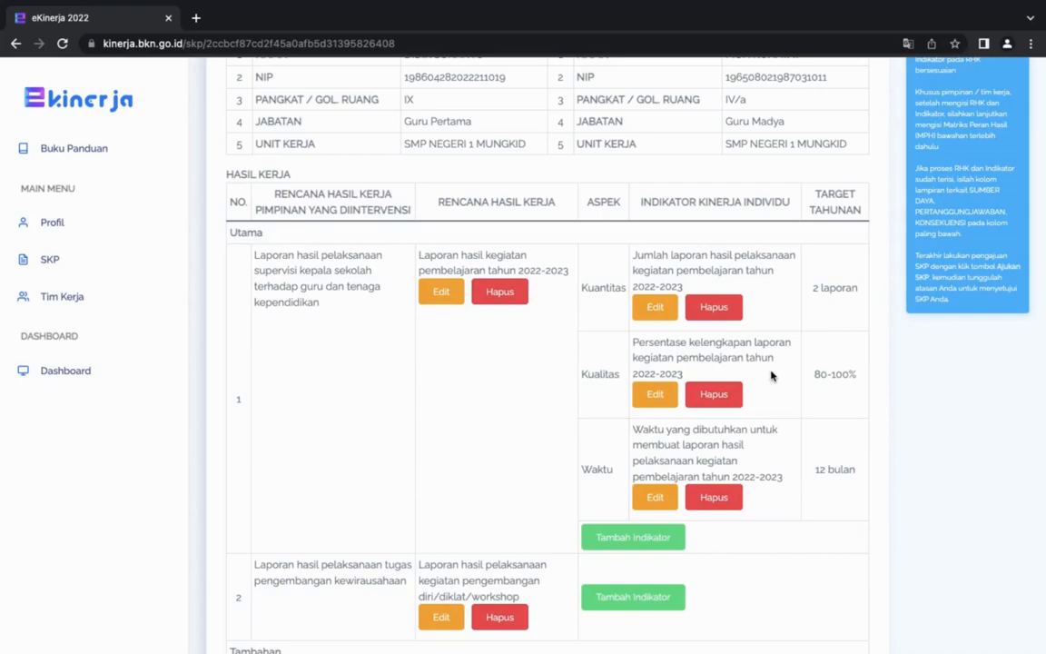
Start an indicator for the second main RHK, on pengembangan diri/diklat/workshop, with the aspect Kualitas.
scroll(743, 418, "down", 3)
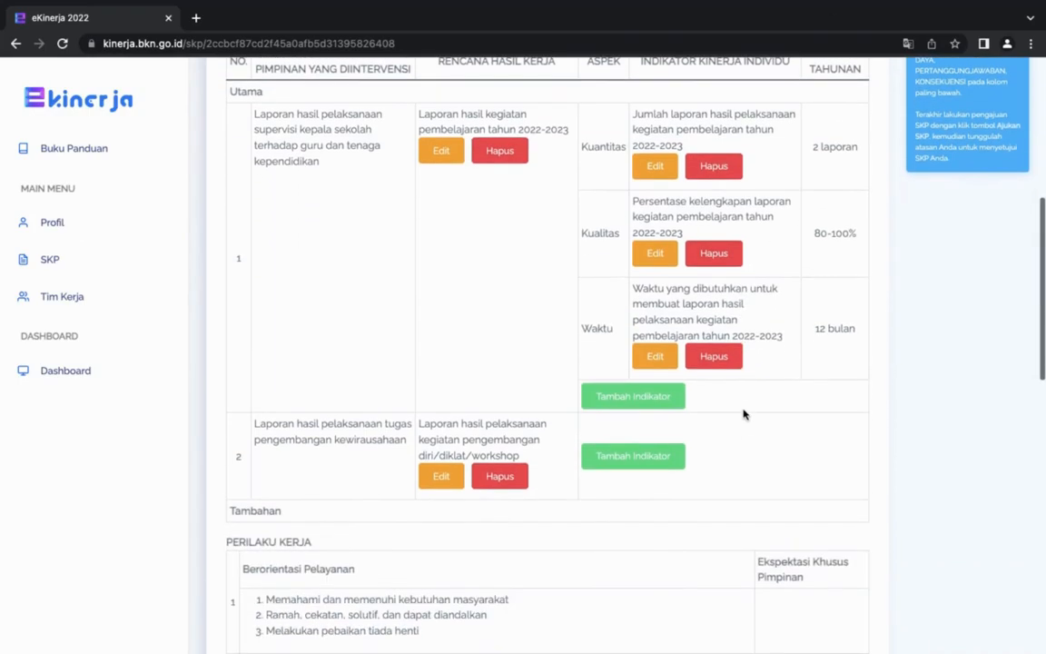
scroll(449, 330, "up", 1)
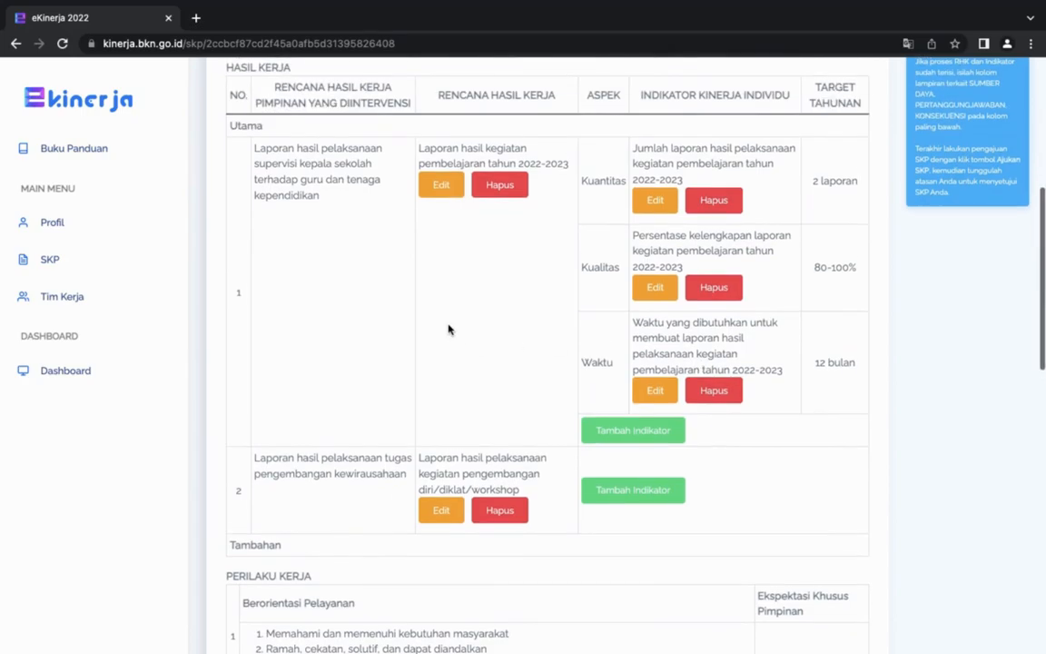
scroll(455, 351, "down", 3)
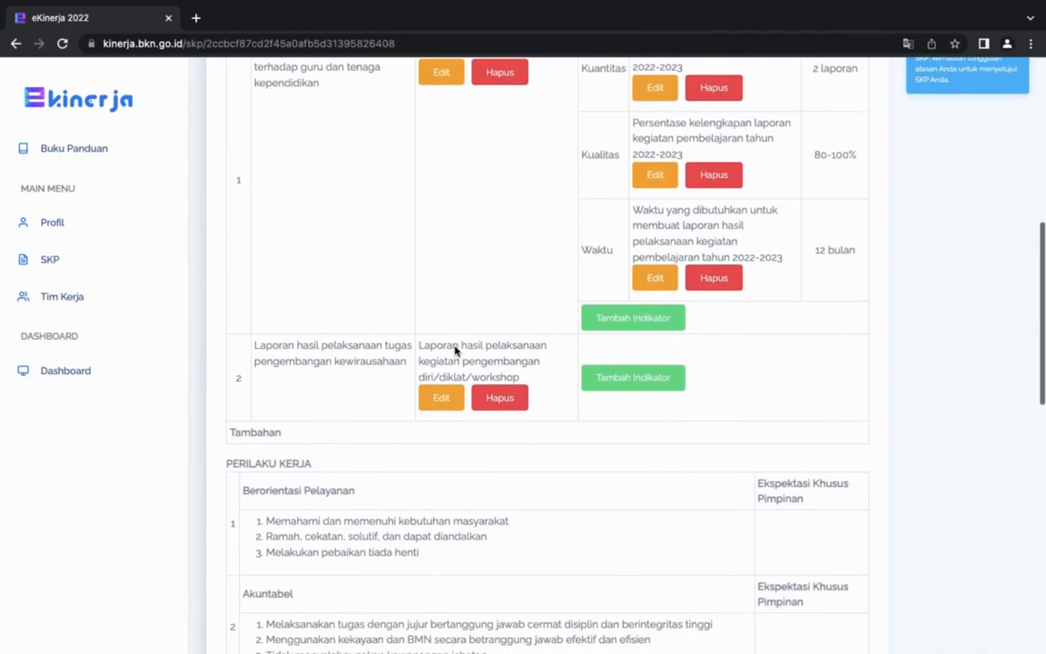
left_click(664, 380)
left_click(499, 162)
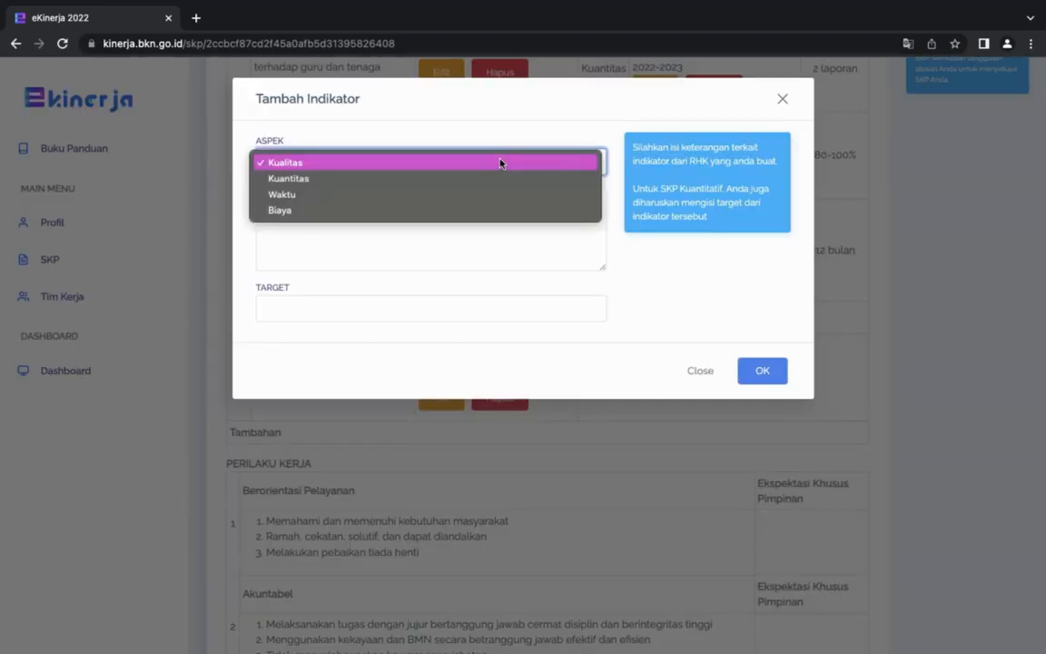
left_click(286, 163)
Enter "Persentase laporan hasil kegiatan pengembangan diri/diklat/workshop" as the second RHK's Kualitas indicator description.
left_click(298, 228)
type("Pers")
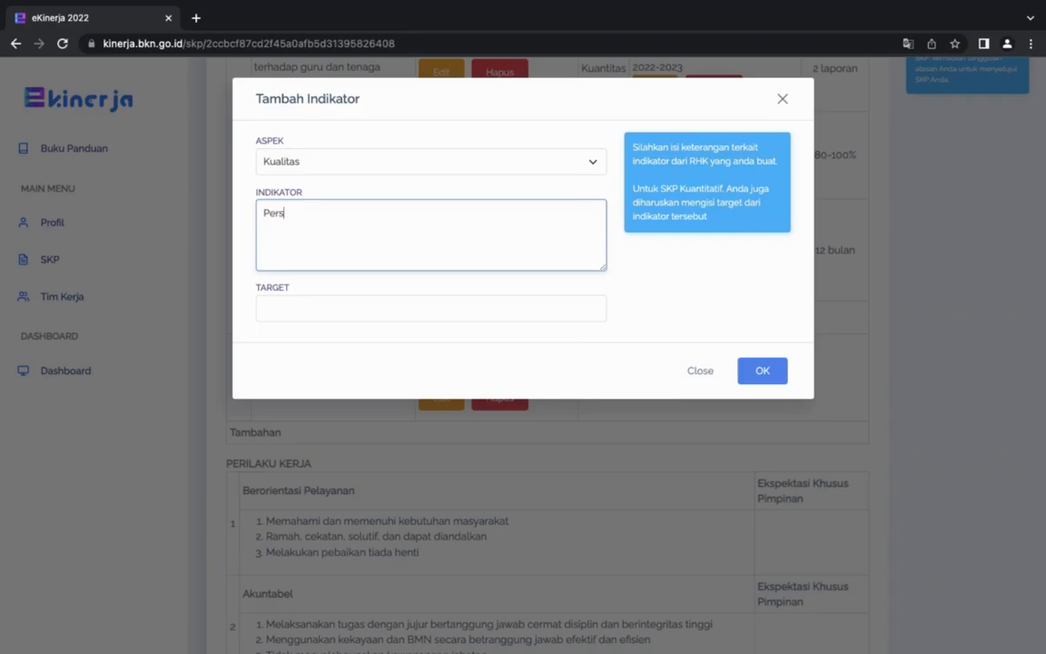
type("entase laporan hasil ")
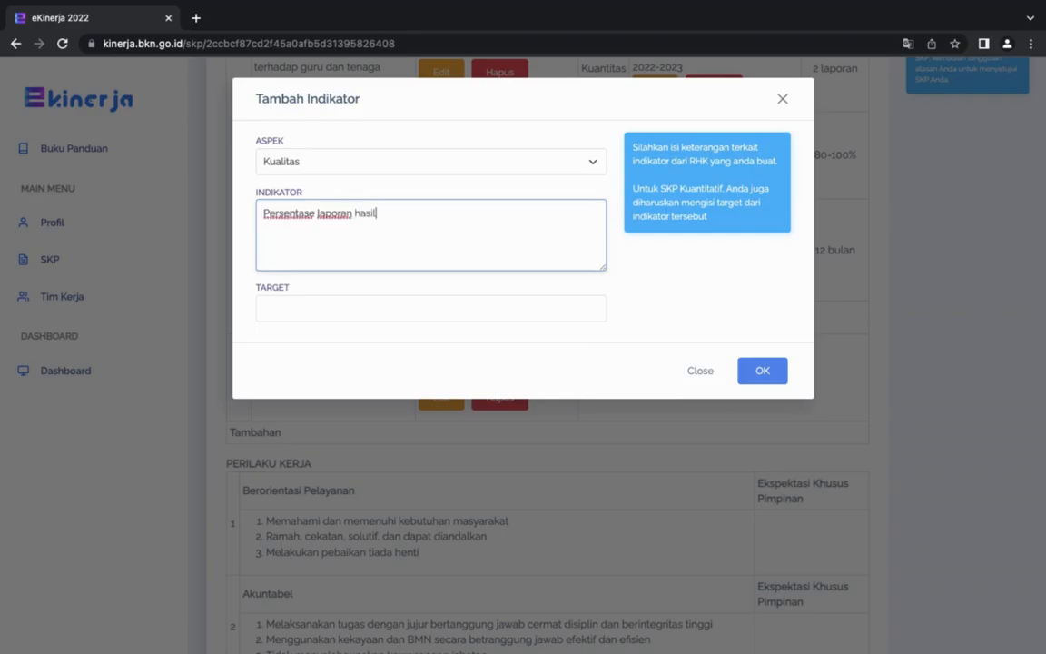
type("kegiatan diklat/wo")
left_click(419, 213)
type("pengembangan diri/")
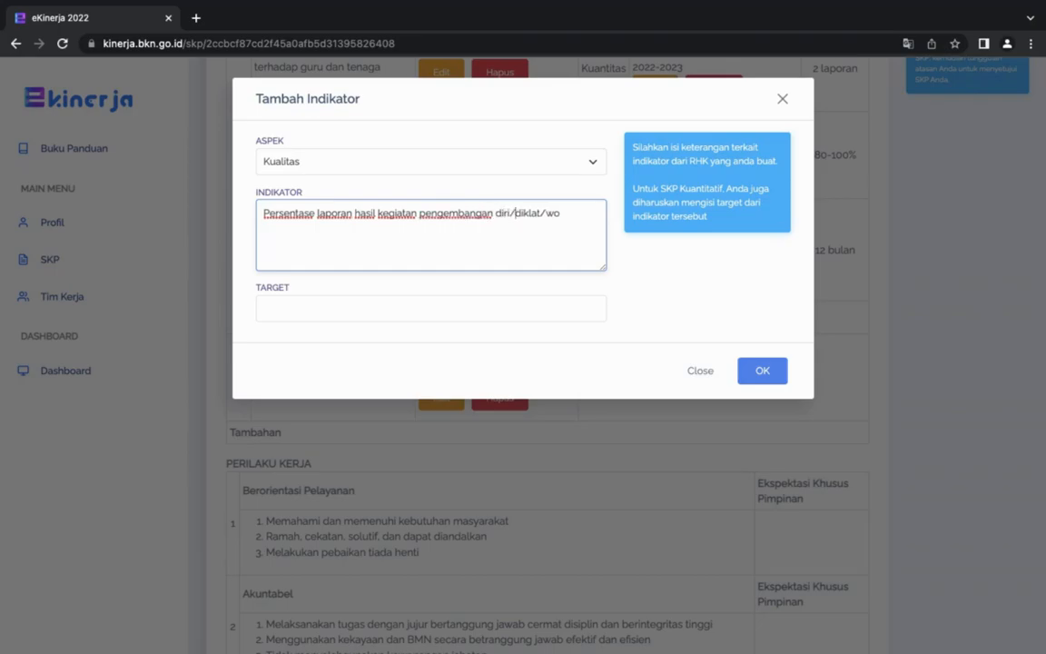
left_click(574, 219)
type("rkshop")
Set the target of the second RHK's Kualitas indicator to 80-100% and save it.
left_click(384, 311)
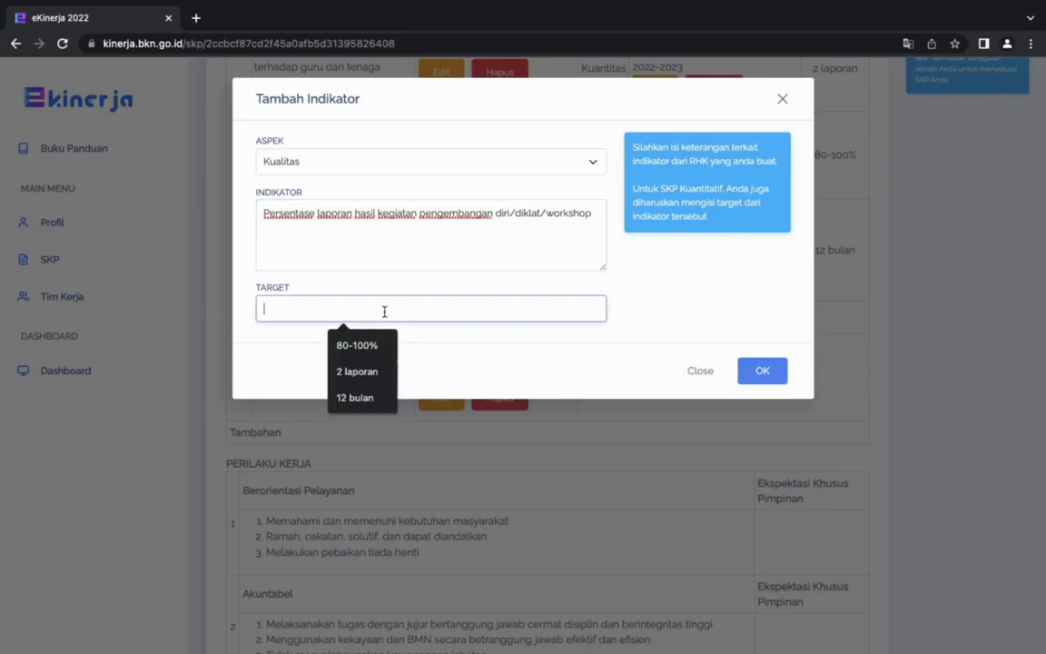
type("80-100")
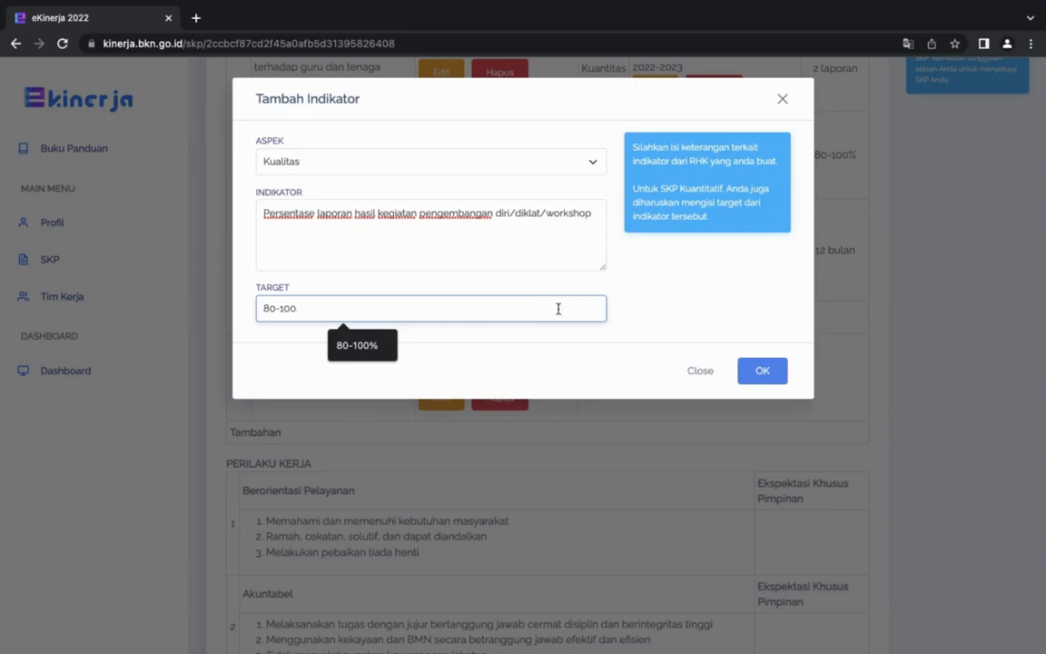
type("%")
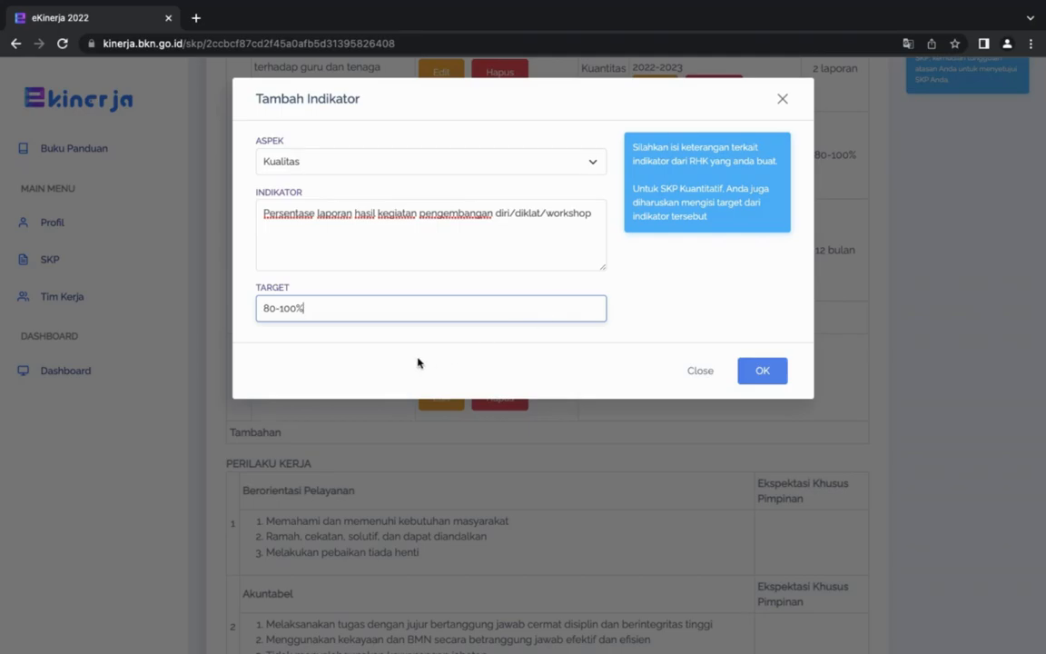
left_click(755, 369)
Start another indicator for the second main RHK with the aspect Kuantitas.
scroll(685, 366, "down", 1)
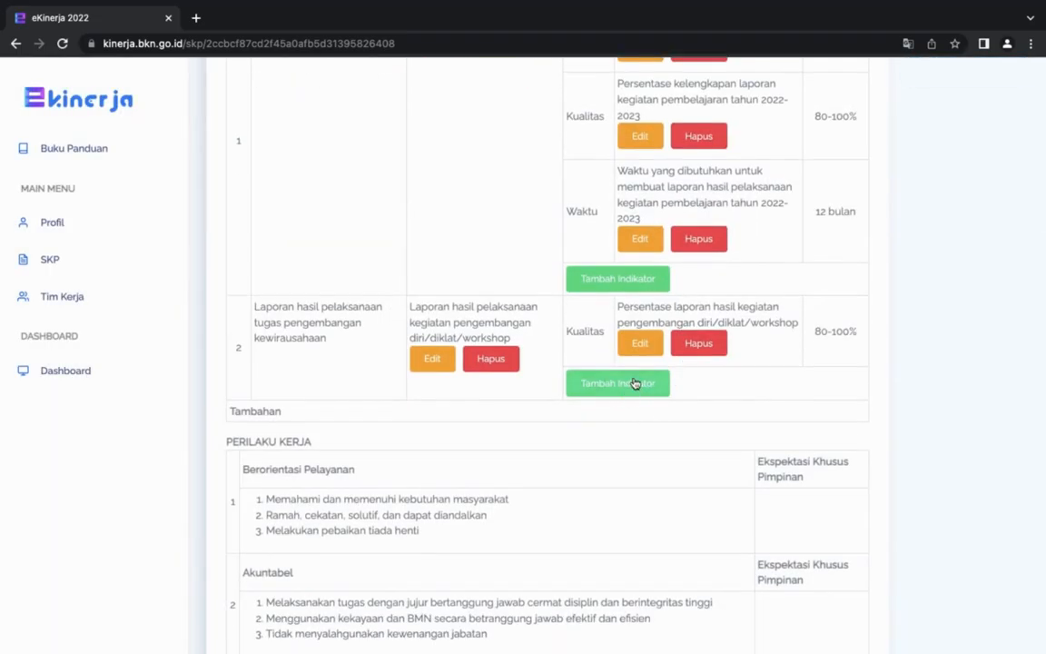
left_click(627, 382)
left_click(444, 165)
left_click(397, 177)
Enter "Jumlah laporan hasil pelaksanaan pengmbangan diri/diklat/workshop" as the second RHK's Kuantitas indicator description.
left_click(348, 217)
type("Jum")
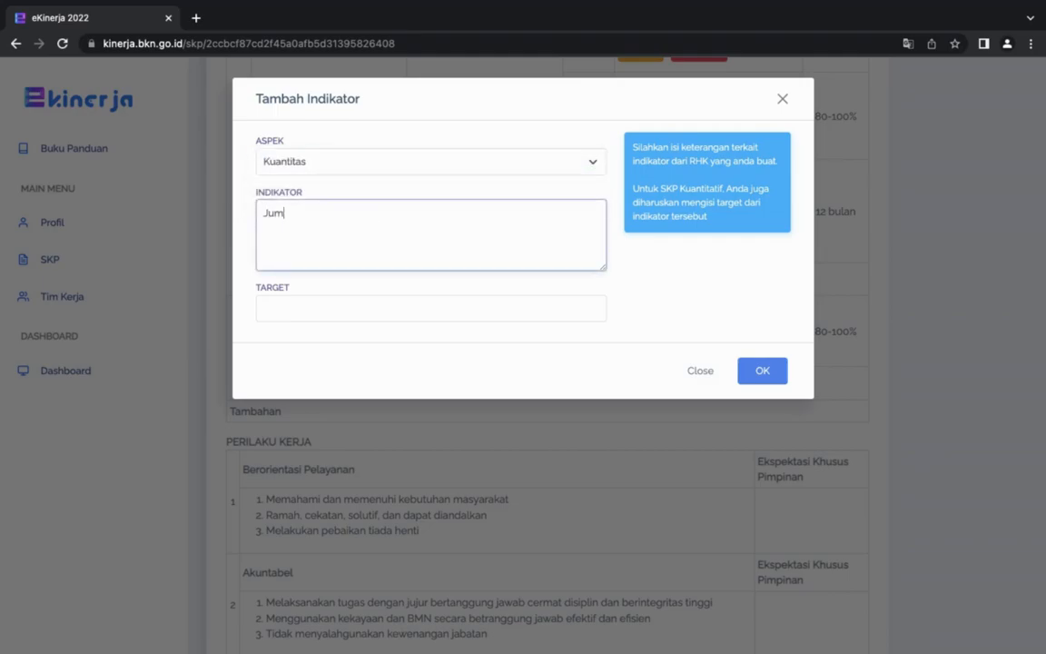
type("lah laporan hasil kegiaa")
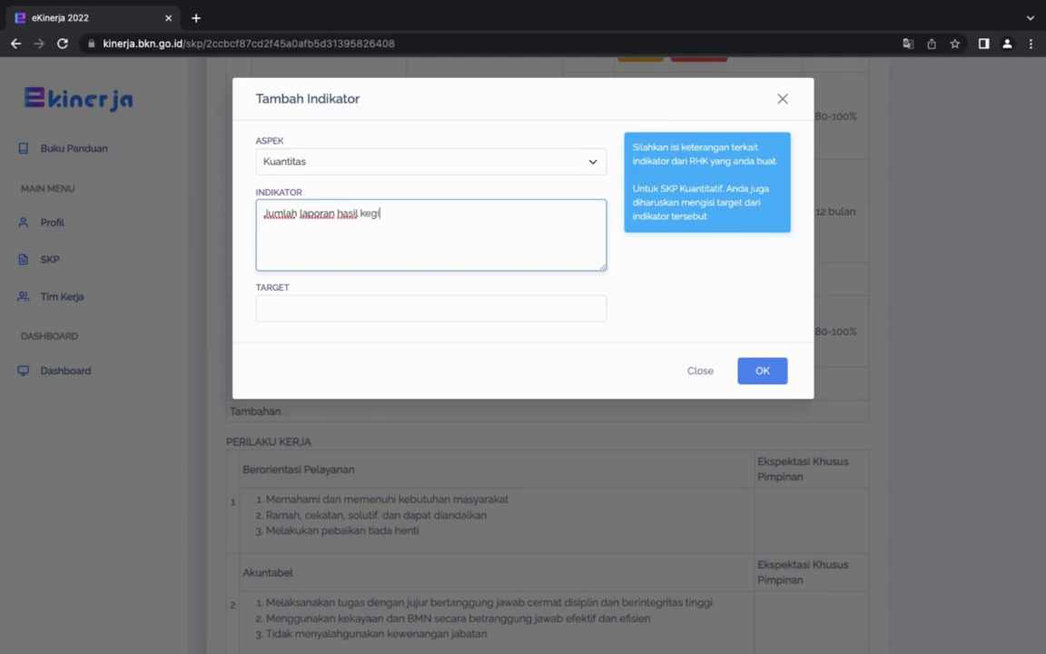
key("BackSpace")
key("BackSpace")
key("BackSpace")
key("BackSpace")
key("BackSpace")
type("pelaksanaan pengmbangan diri")
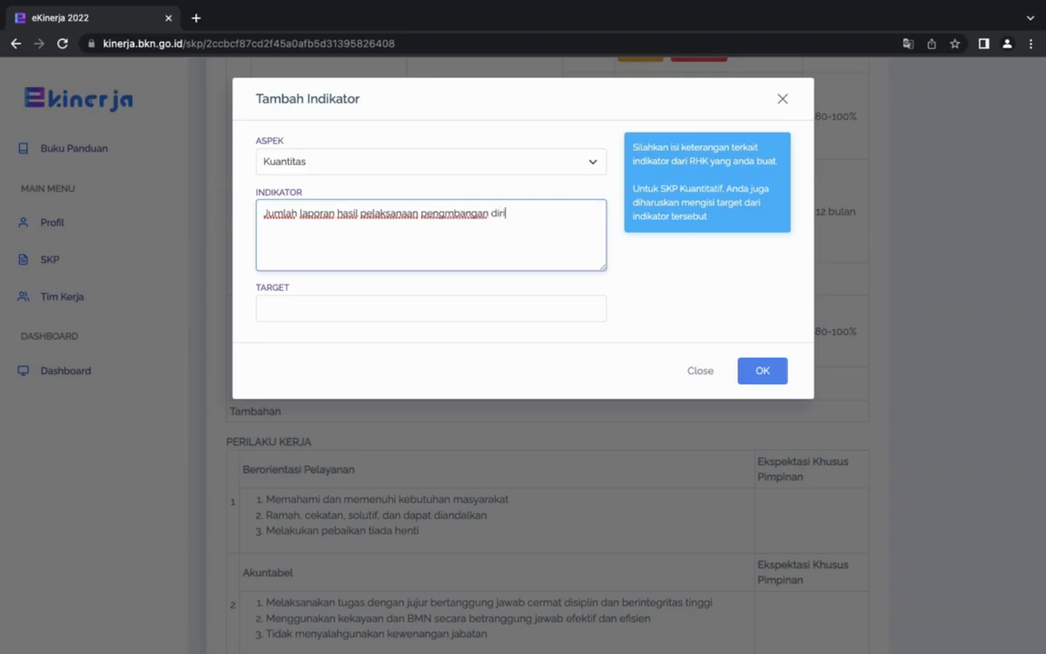
type("/diklat/workshop")
Set the target of the second RHK's Kuantitas indicator to 2 laporan and save it.
left_click(349, 299)
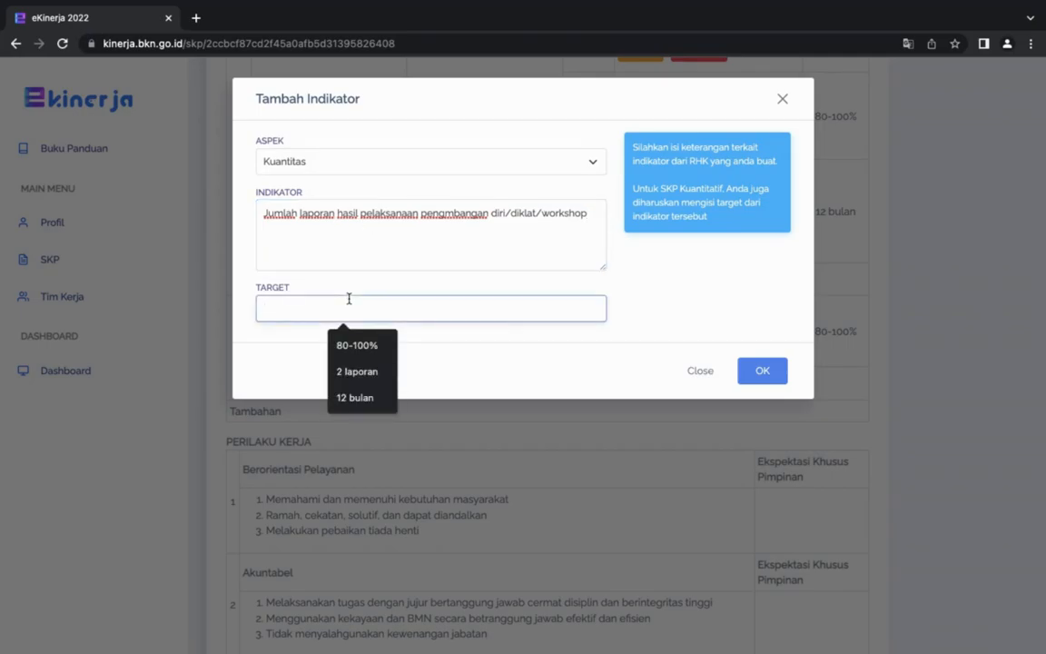
type("2")
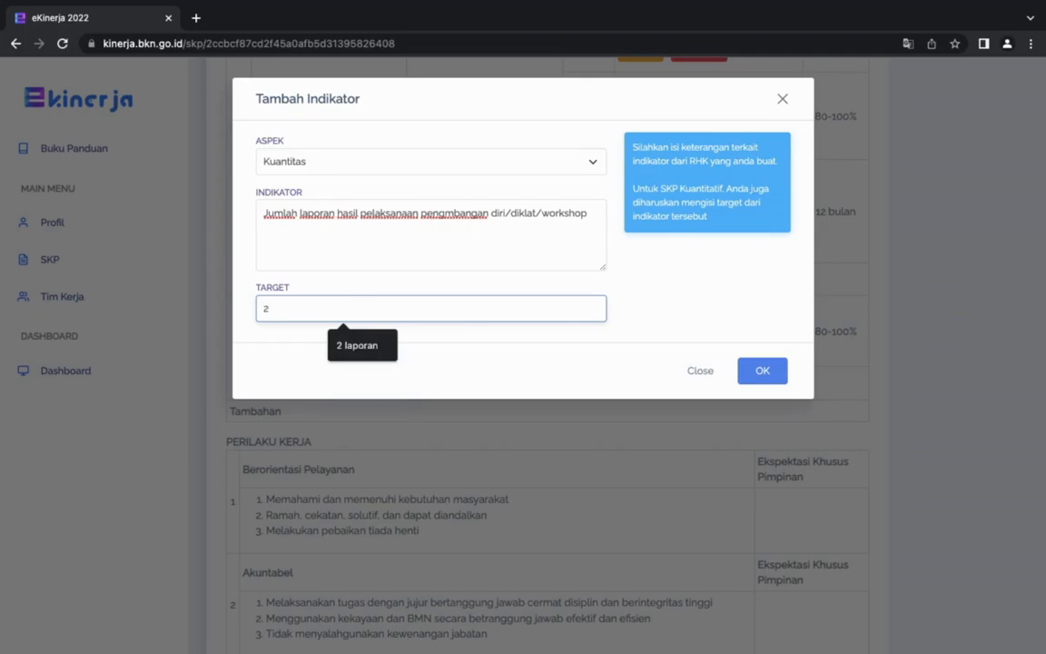
type(" lapporan")
left_click(768, 370)
Edit the second RHK's Kuantitas indicator to make its target 2 sertifikat and save the change.
scroll(718, 342, "up", 1)
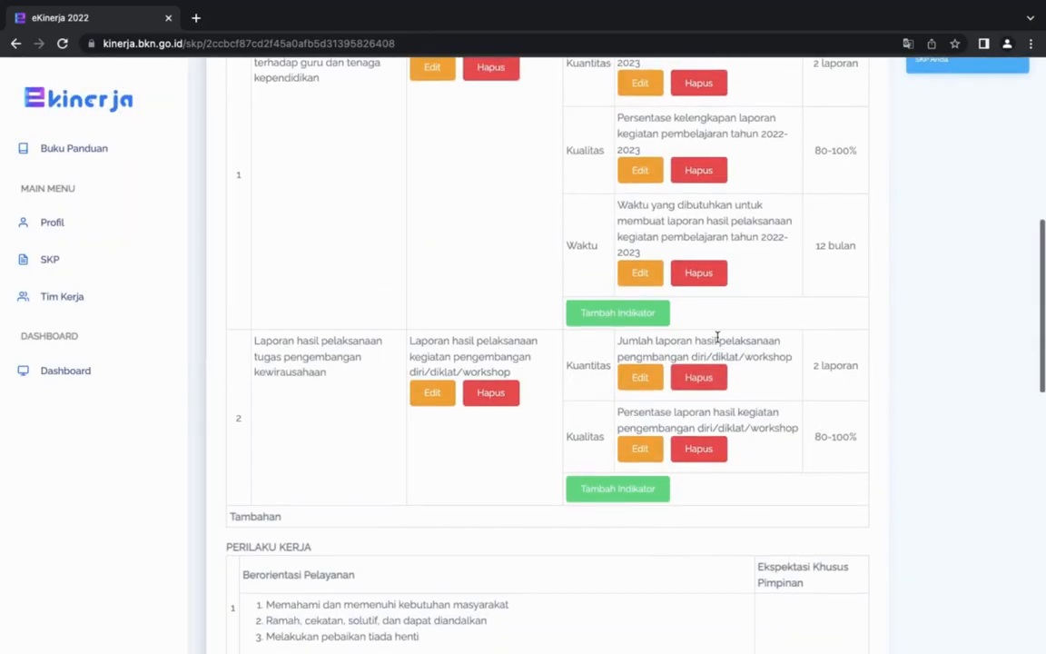
scroll(761, 325, "up", 1)
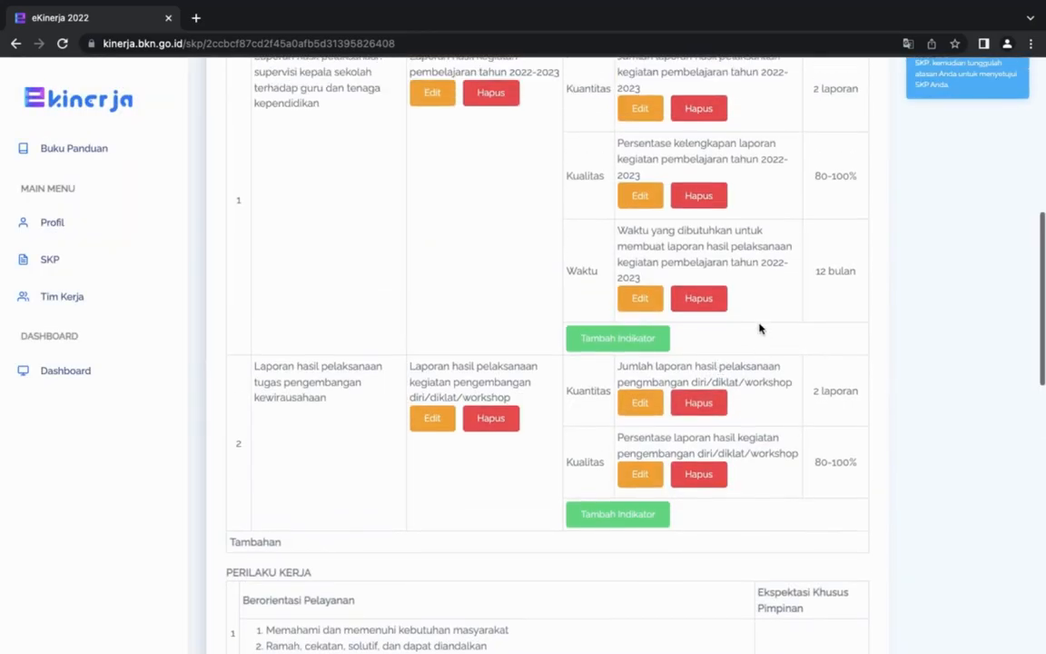
scroll(772, 345, "down", 1)
scroll(780, 354, "down", 1)
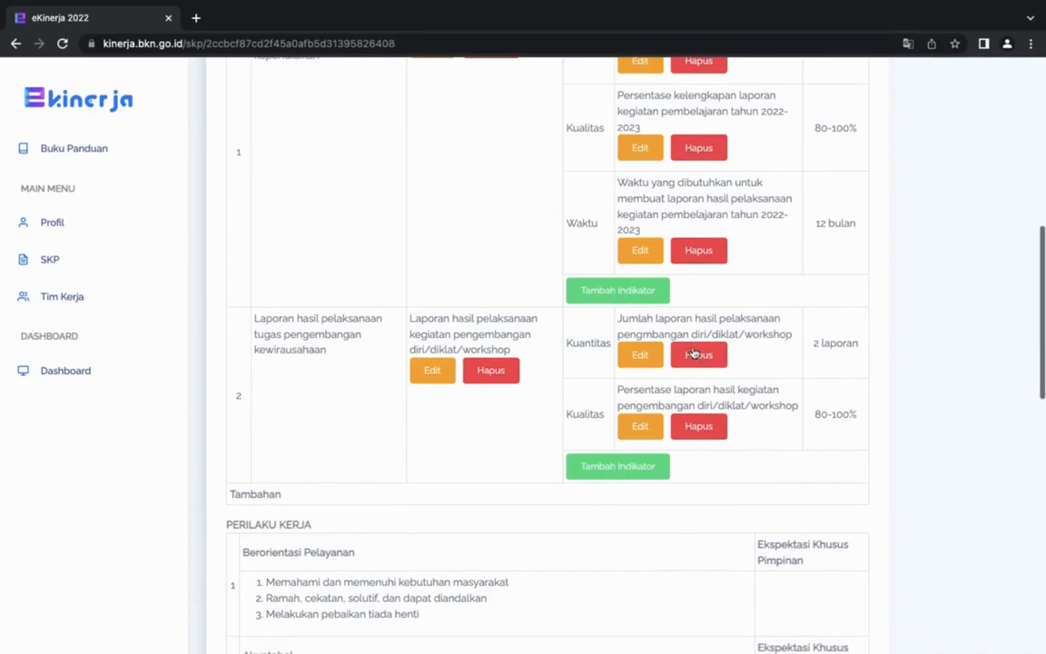
left_click(640, 355)
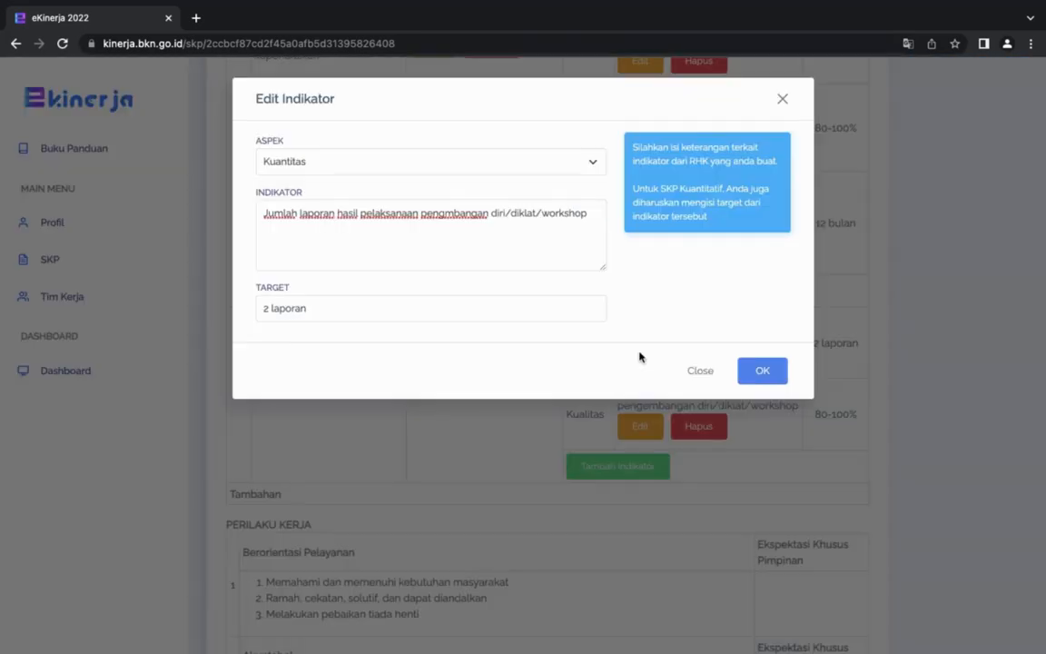
left_click(309, 309)
left_click_drag(309, 309, 274, 305)
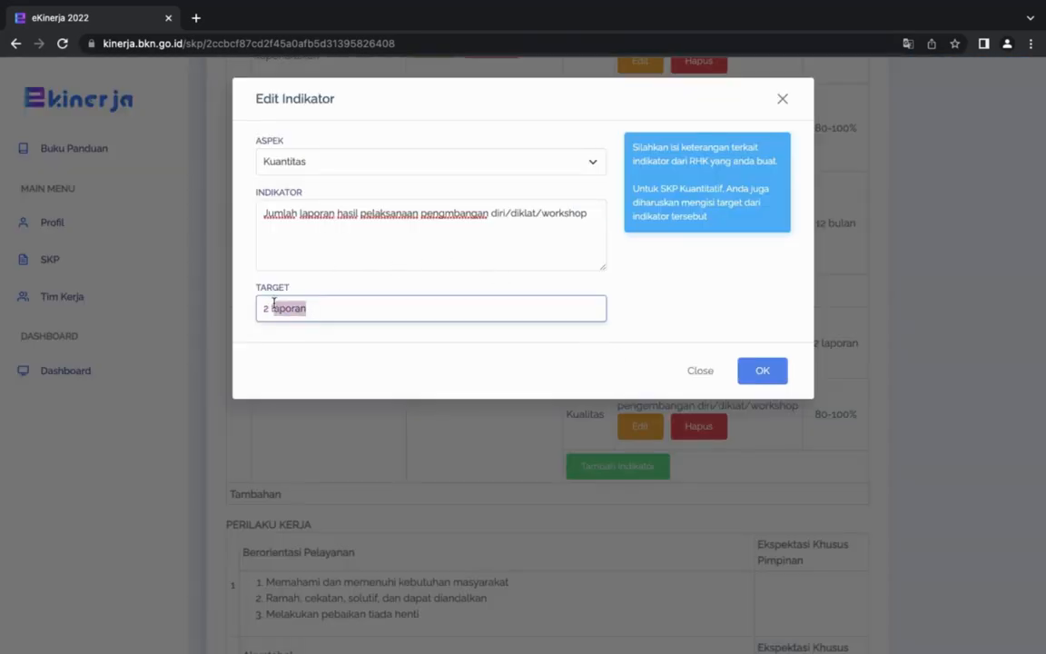
key("BackSpace")
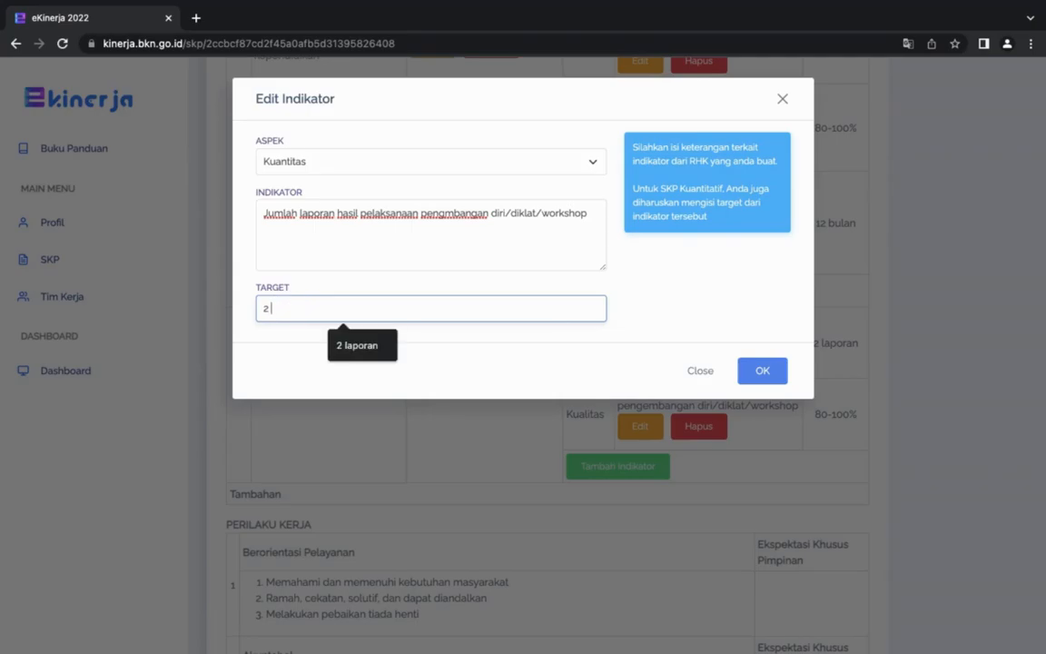
type("sert")
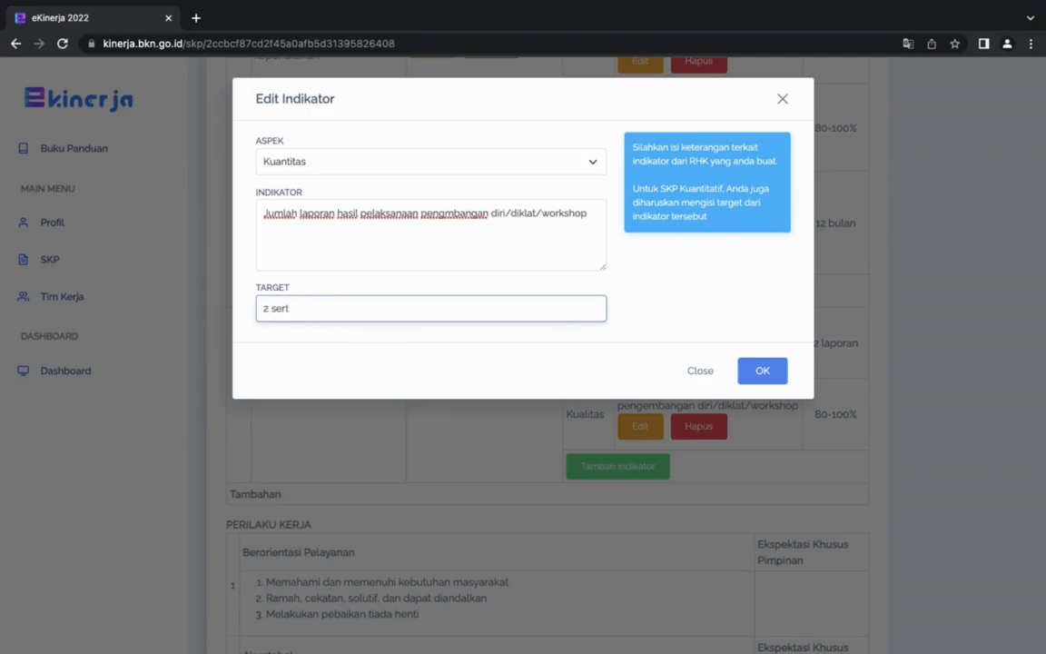
type("ifikat")
left_click(764, 372)
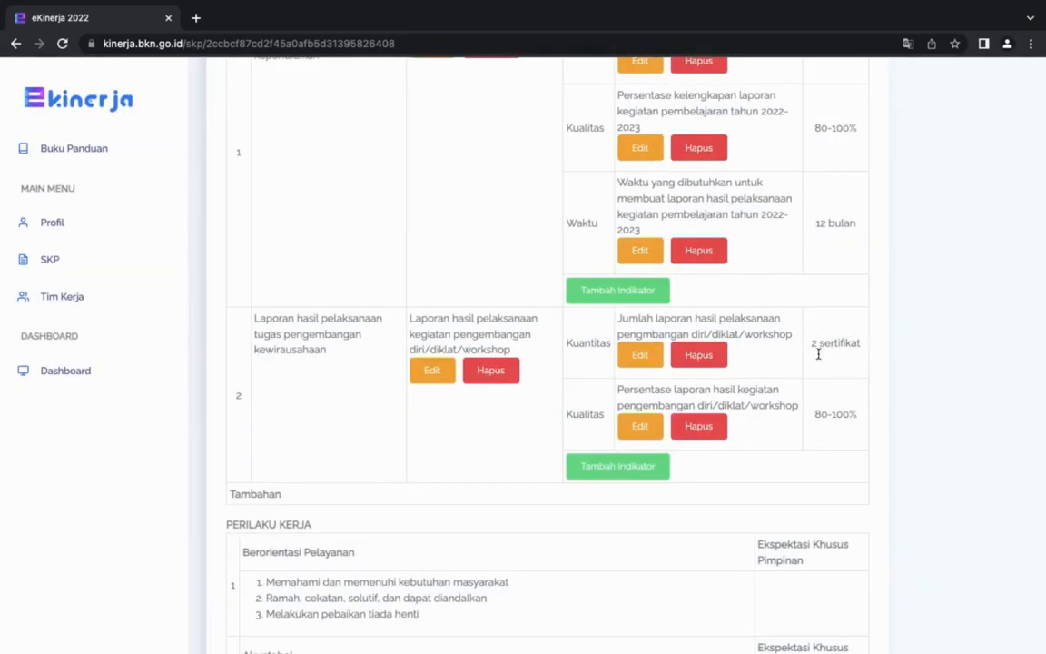
Start another indicator for the second main RHK with the aspect Waktu.
scroll(796, 350, "down", 1)
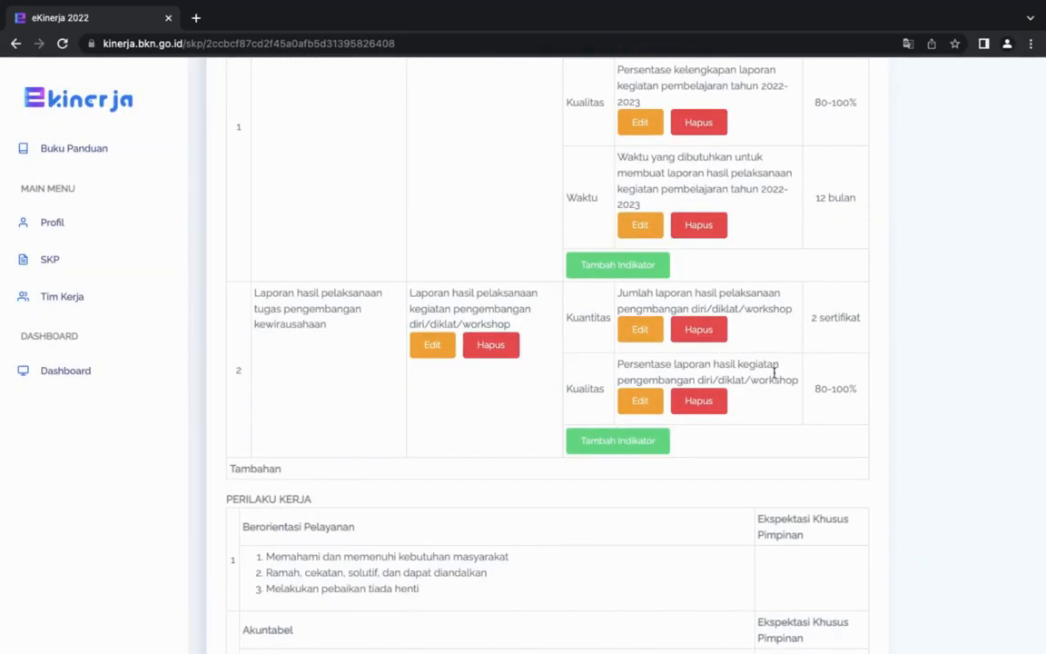
left_click(627, 441)
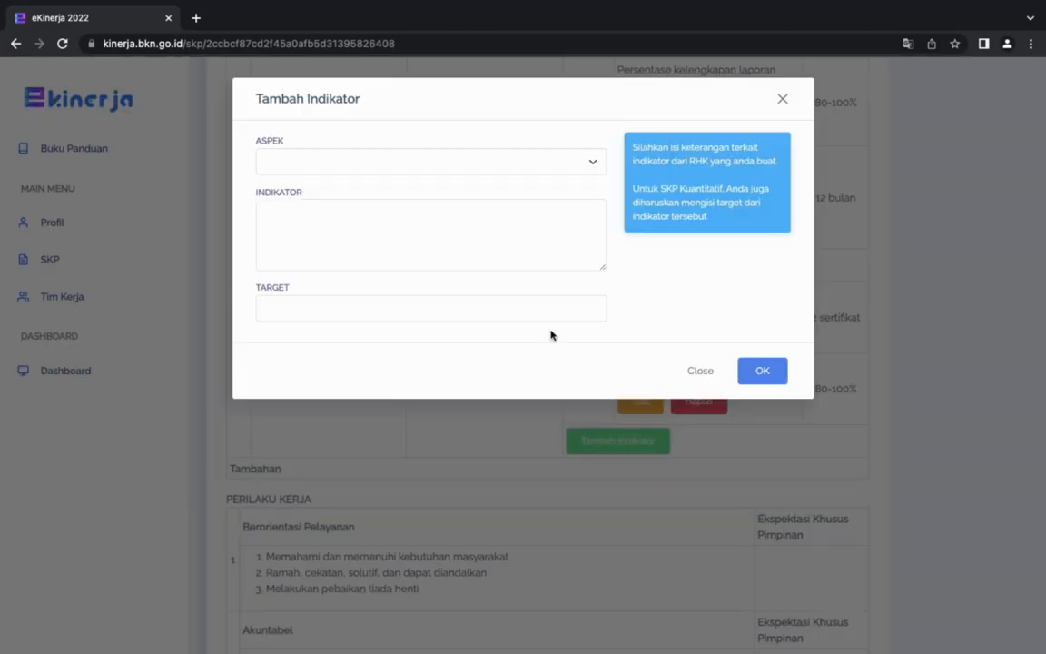
left_click(589, 161)
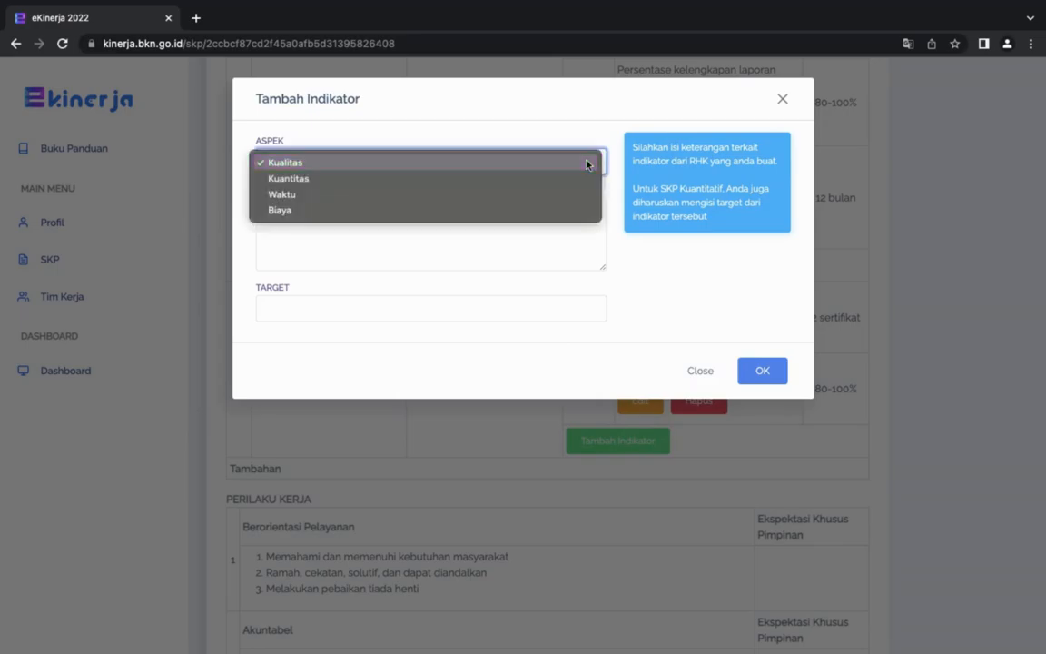
Enter "Waktu yang dibutuhkan untuk menyusun laporan hasil pelaksanaan kegiatan pengembangan diri/diklat/workshop" as the second RHK's Waktu indicator description.
type("Waktu yang di")
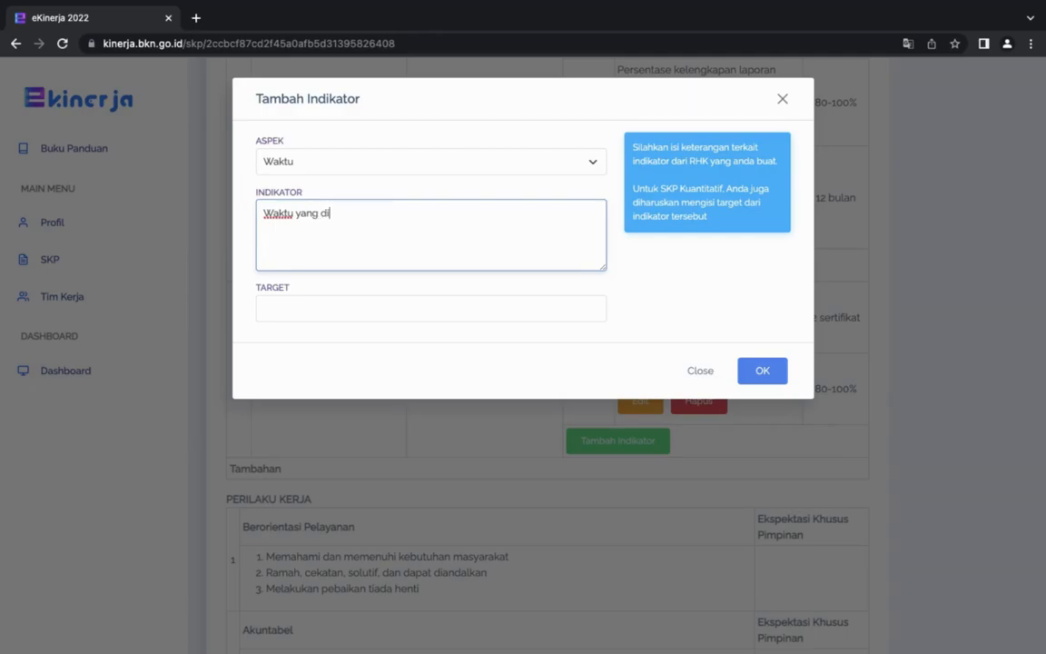
type("butuhkan untuk me")
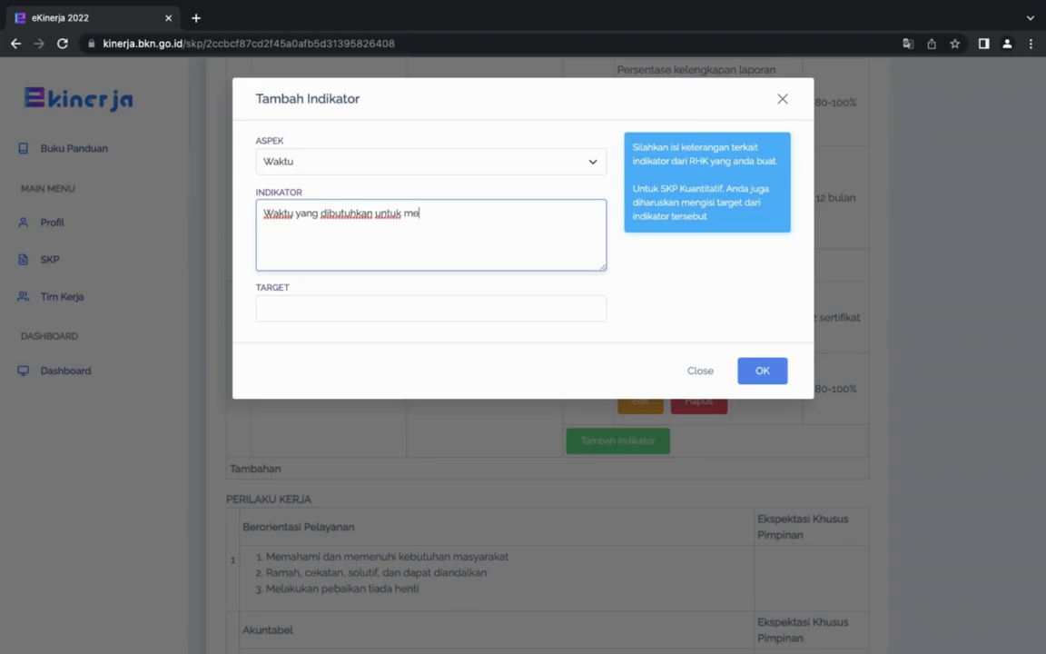
type("nyusun laporan h")
type("asil pelaksanaan kegiapengem")
type("bangan ")
type("diri")
left_click(264, 228)
type("kegia")
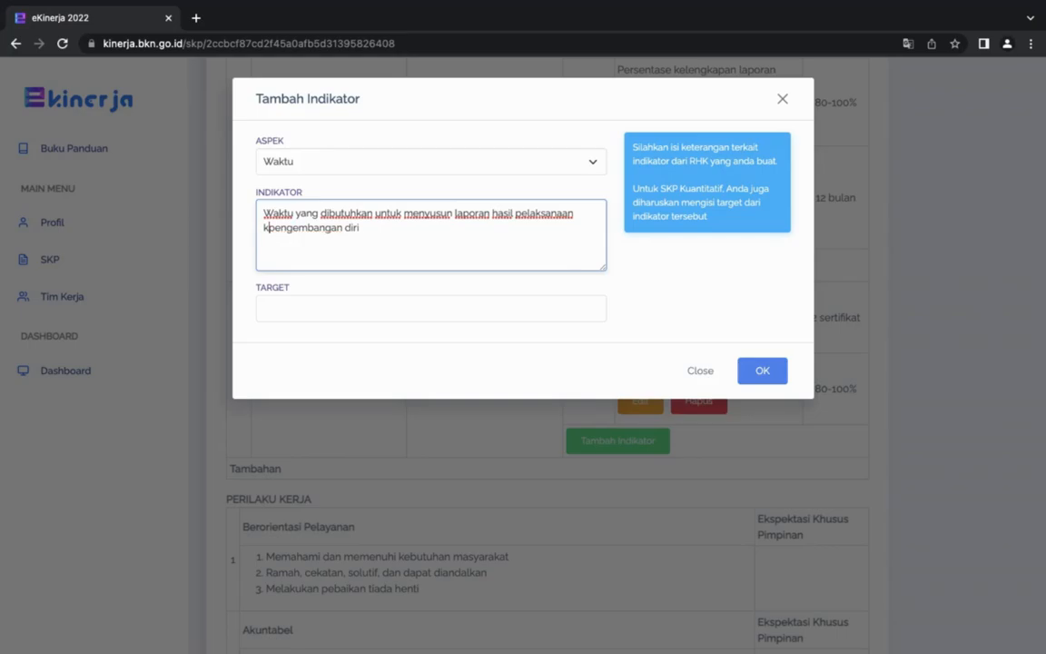
type("tan")
left_click(530, 225)
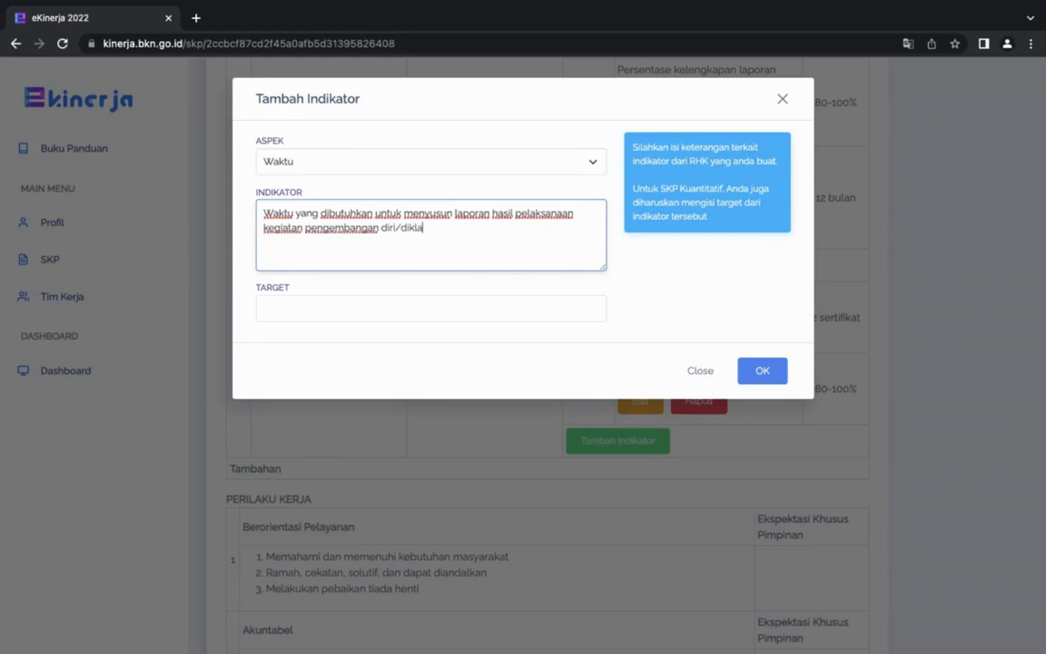
type("/diklat/workshop")
Set the target of the second RHK's Waktu indicator to 12 bulan and save it.
left_click(460, 307)
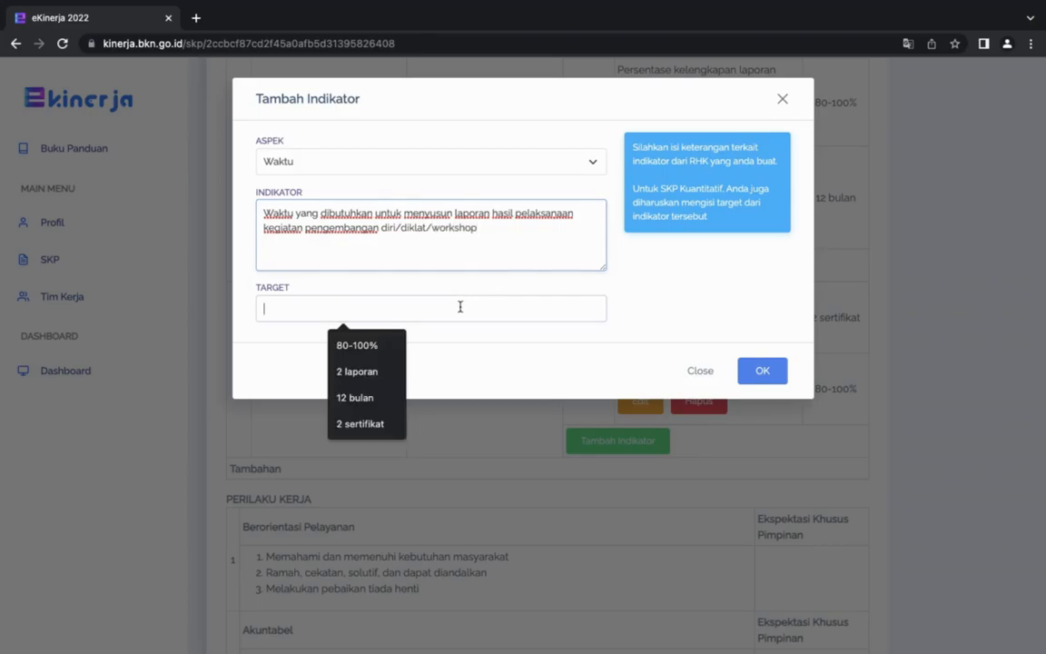
type("12 ")
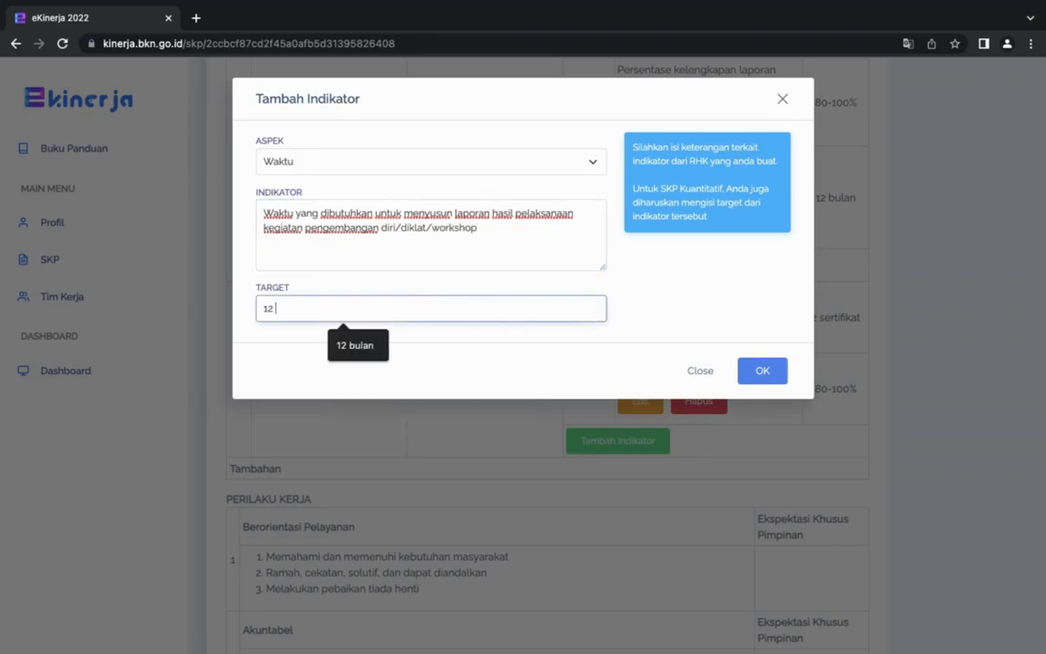
type("bulan")
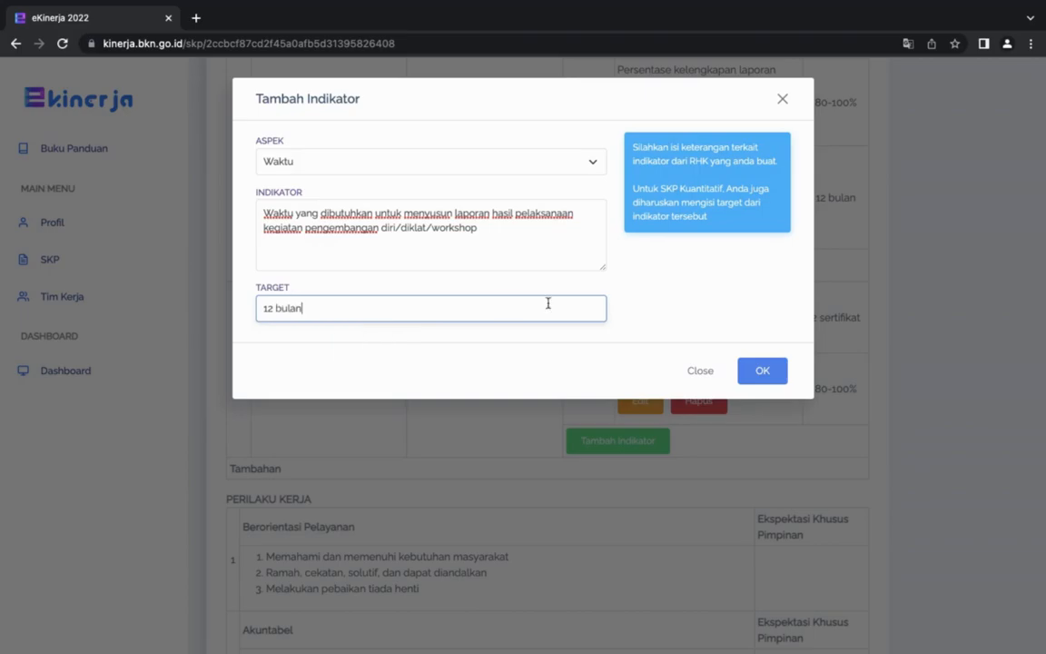
left_click(762, 370)
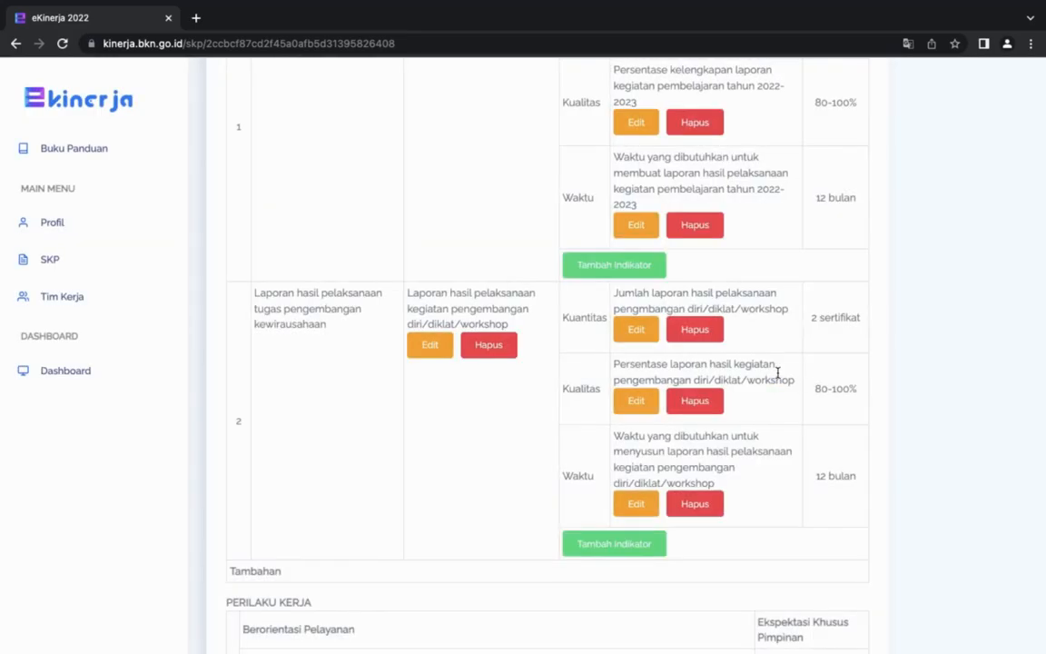
Review the indicators and annual targets of both main RHK, along with the SKP's status and header details.
scroll(778, 372, "down", 1)
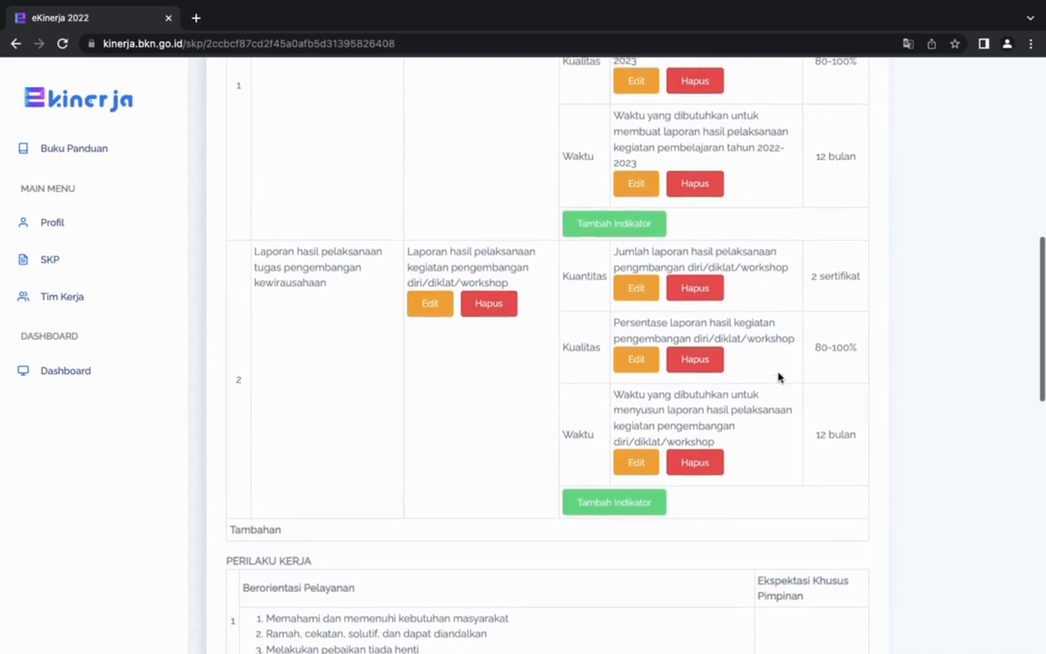
scroll(778, 377, "up", 1)
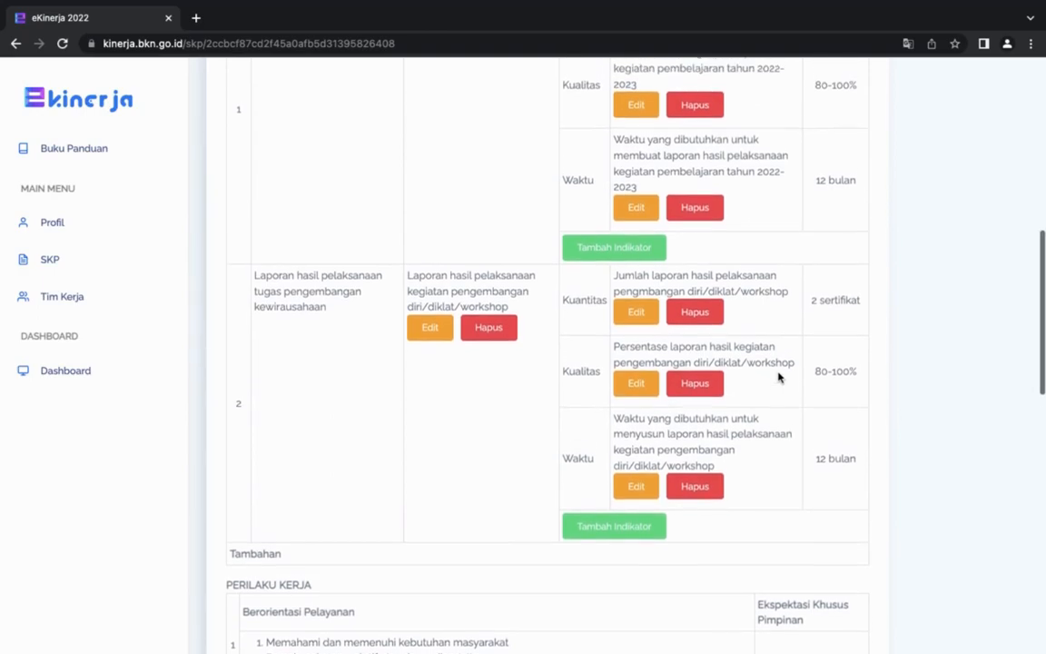
scroll(778, 377, "up", 1)
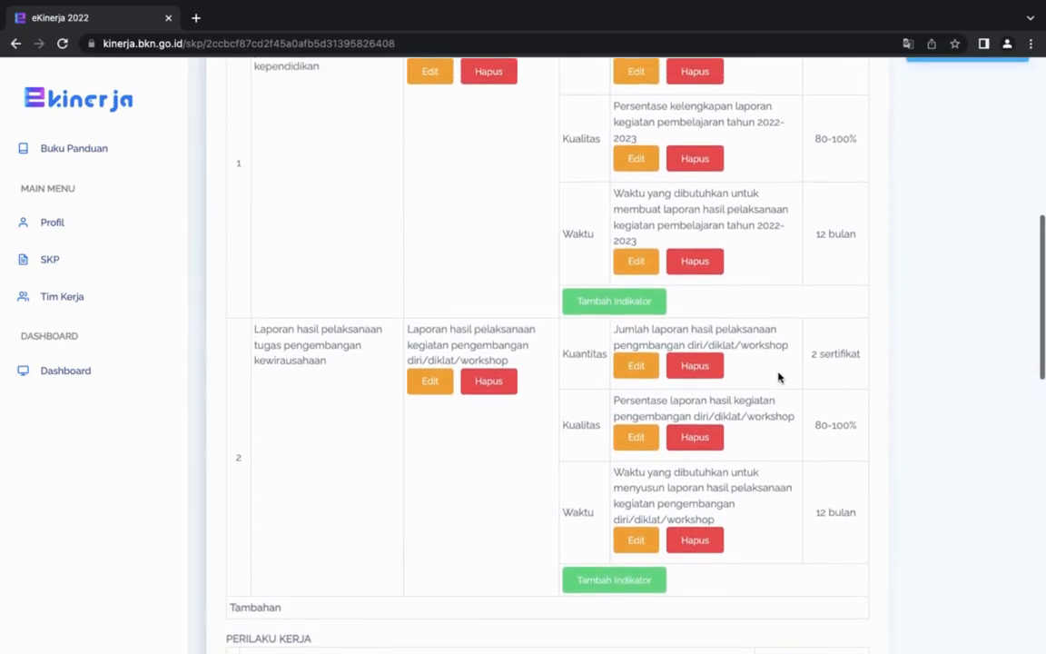
scroll(778, 377, "down", 1)
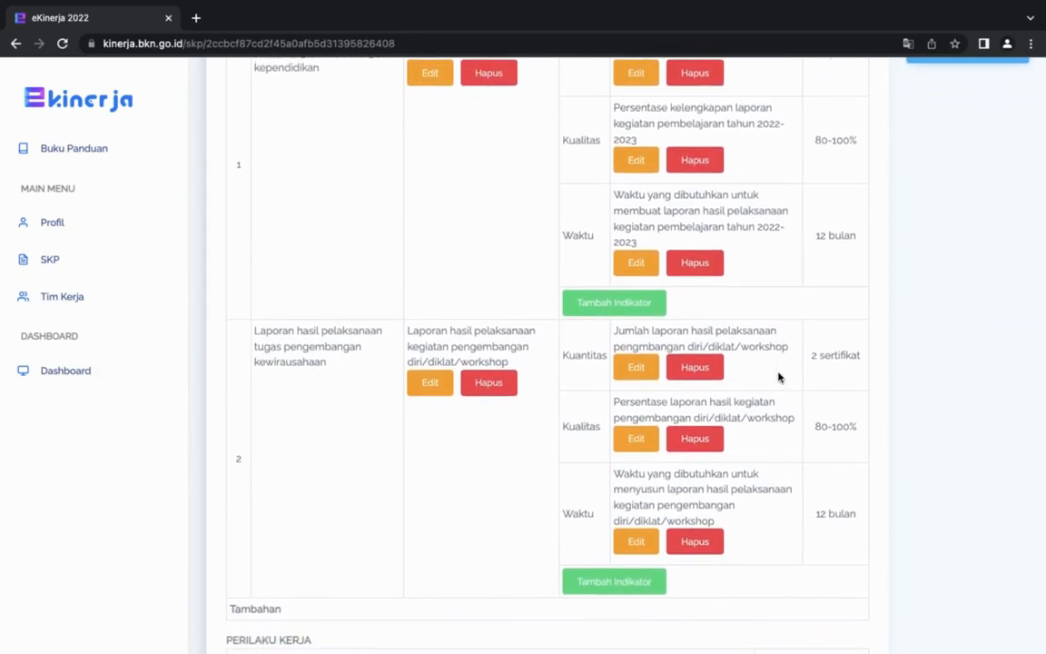
scroll(778, 377, "up", 3)
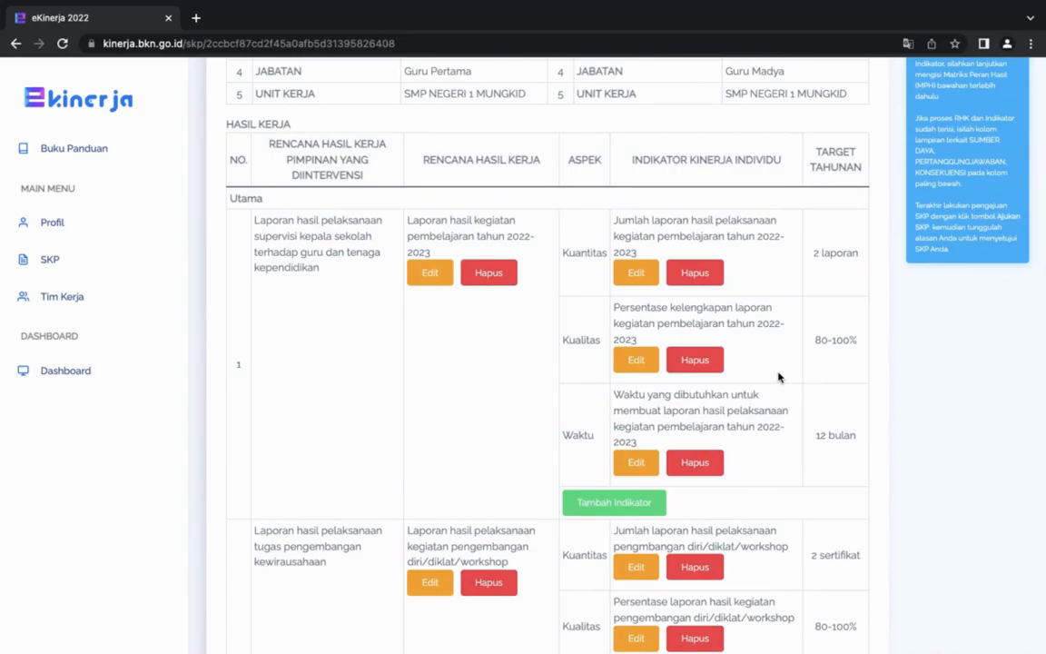
scroll(584, 333, "down", 2)
scroll(584, 330, "down", 2)
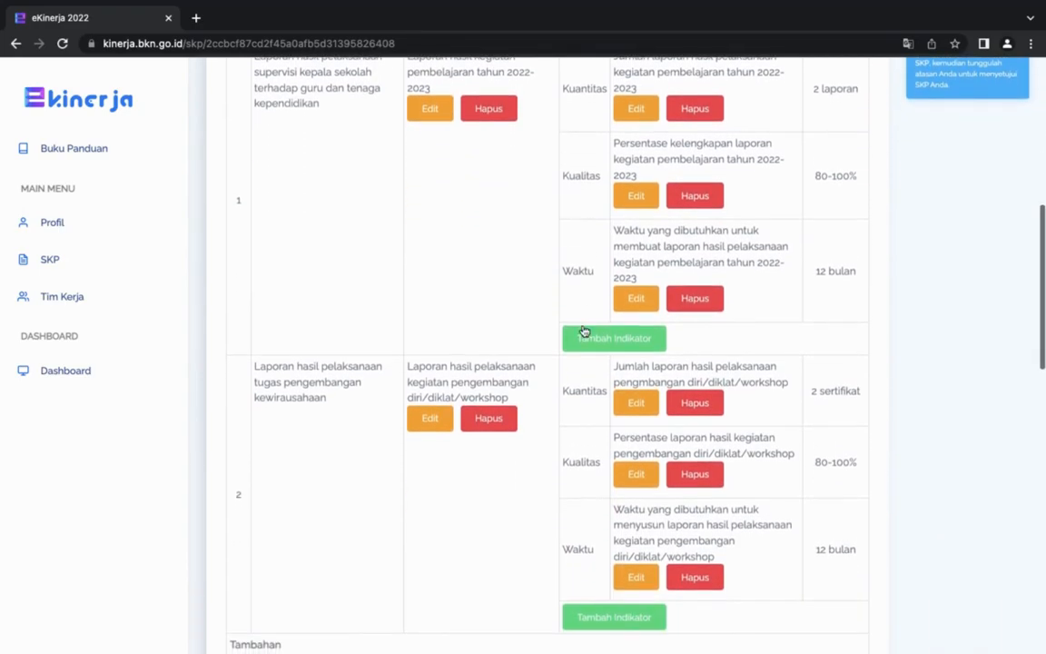
scroll(584, 331, "up", 2)
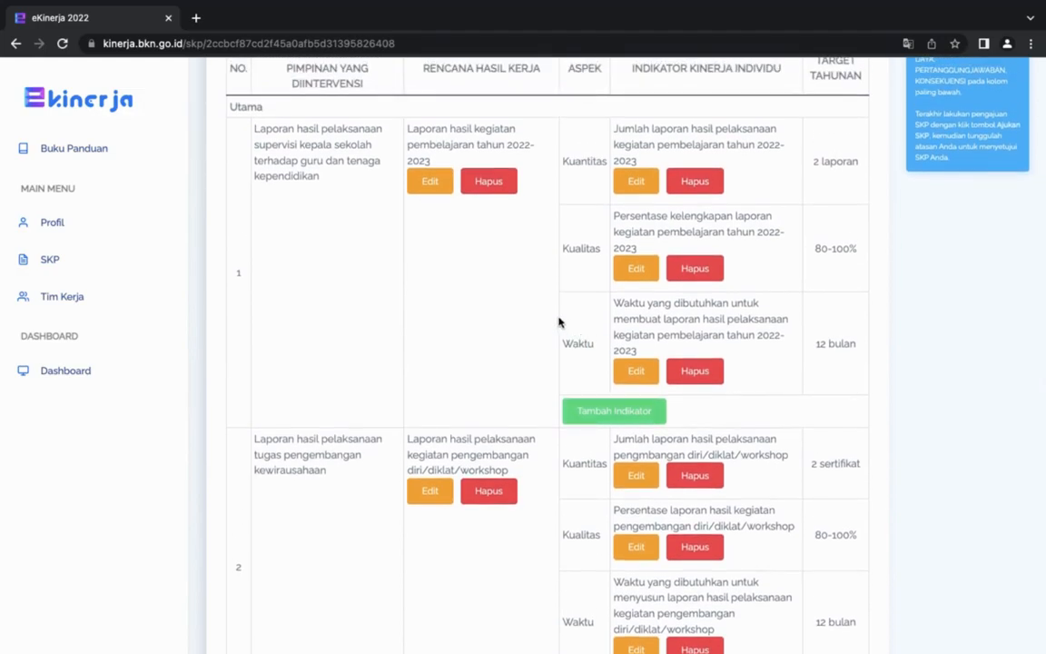
scroll(560, 321, "down", 4)
scroll(559, 322, "up", 3)
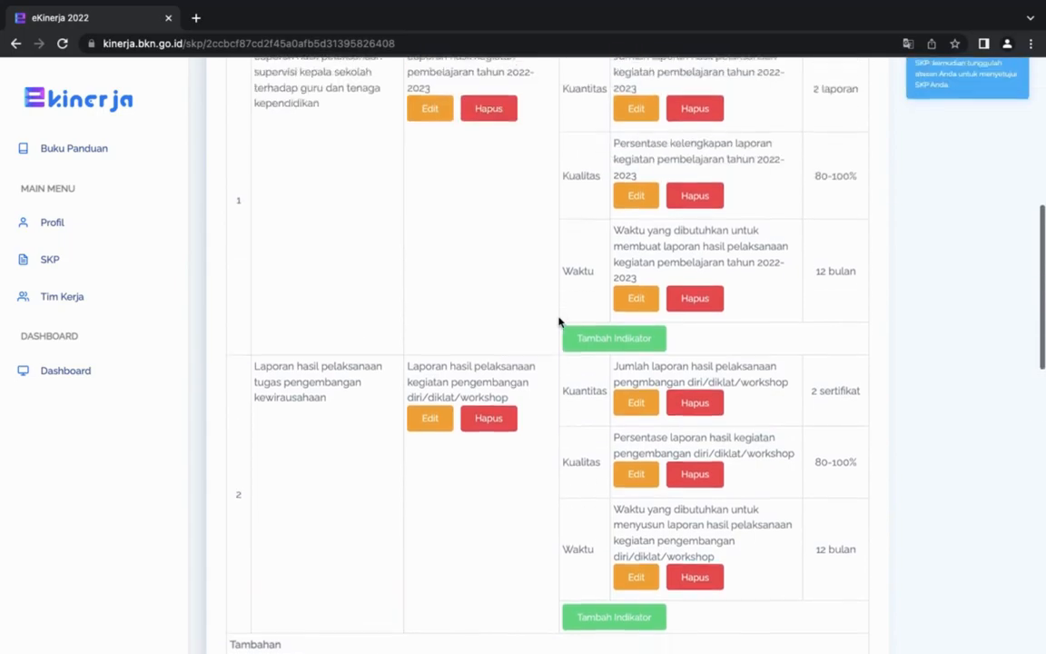
scroll(559, 321, "up", 5)
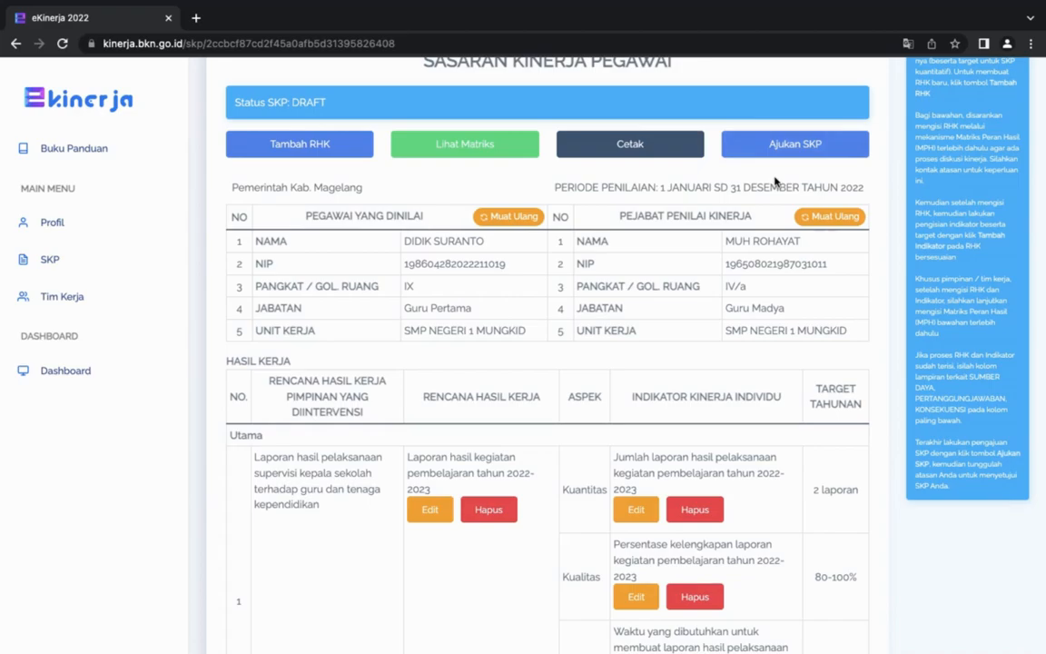
scroll(775, 182, "up", 2)
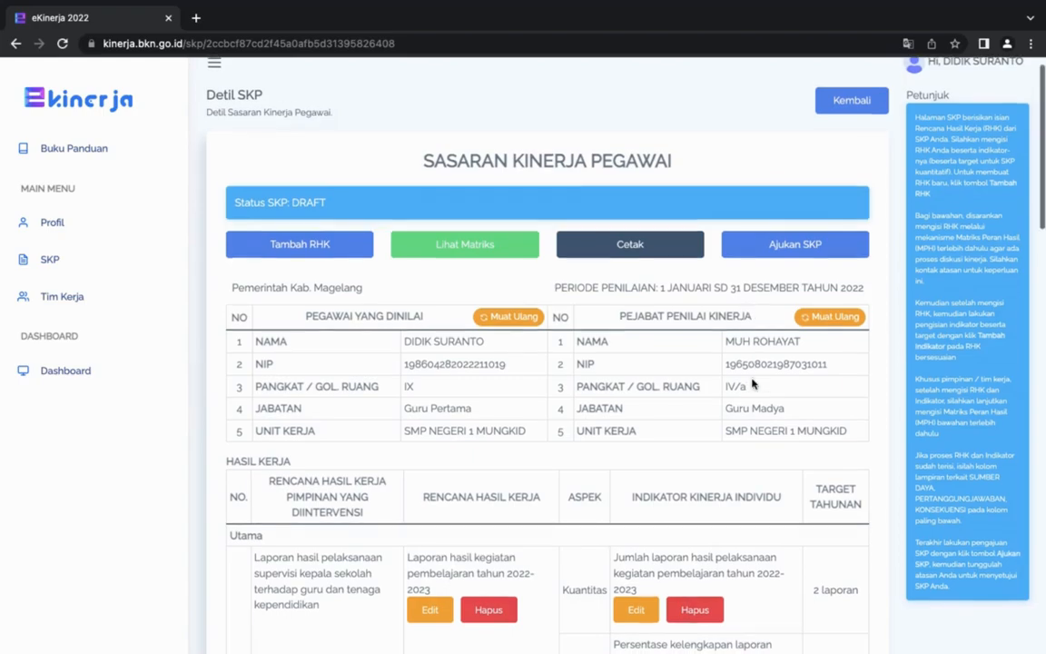
Recheck the completed SKP detail page, from the Kuantitas, Kualitas and Waktu indicators under both main RHK to the employee and assessor data.
scroll(752, 383, "down", 3)
scroll(751, 380, "down", 10)
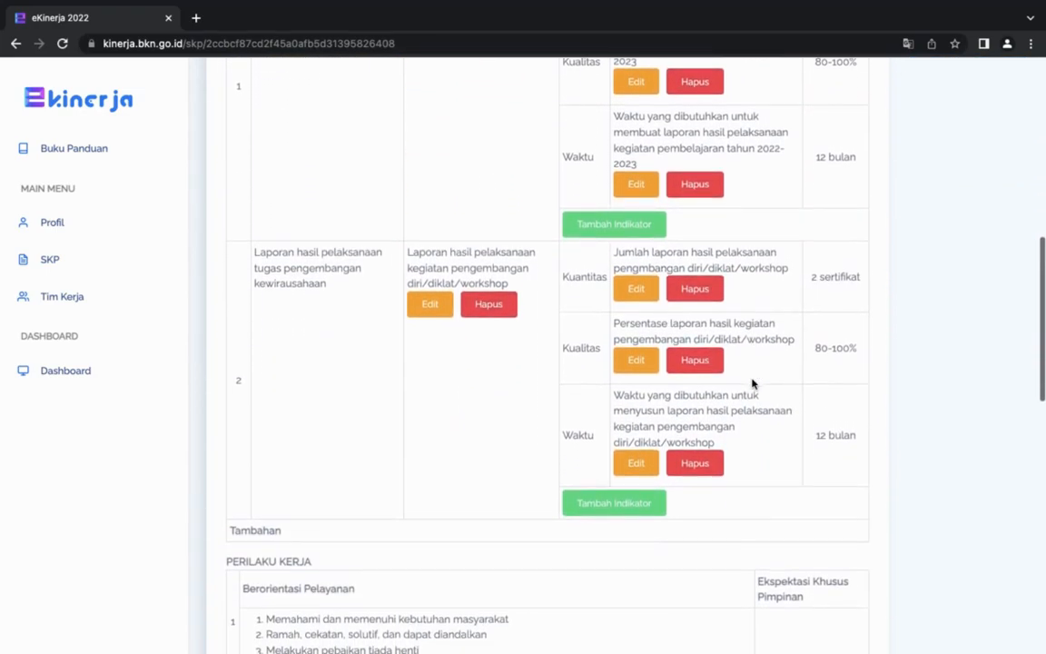
scroll(752, 383, "up", 8)
scroll(752, 383, "up", 3)
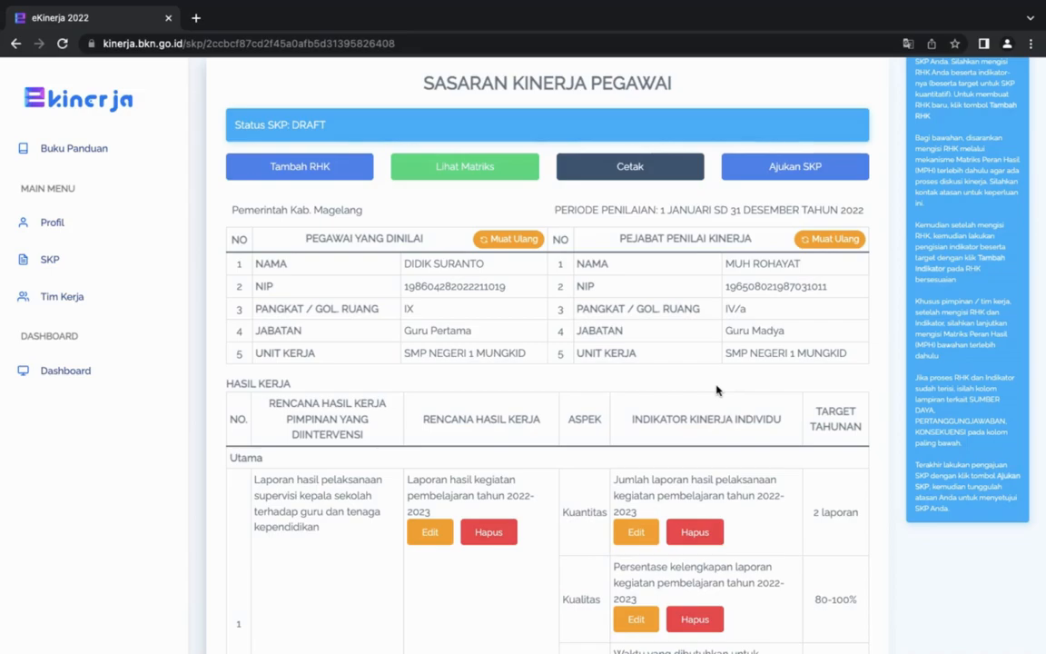
scroll(718, 390, "down", 6)
scroll(717, 391, "down", 4)
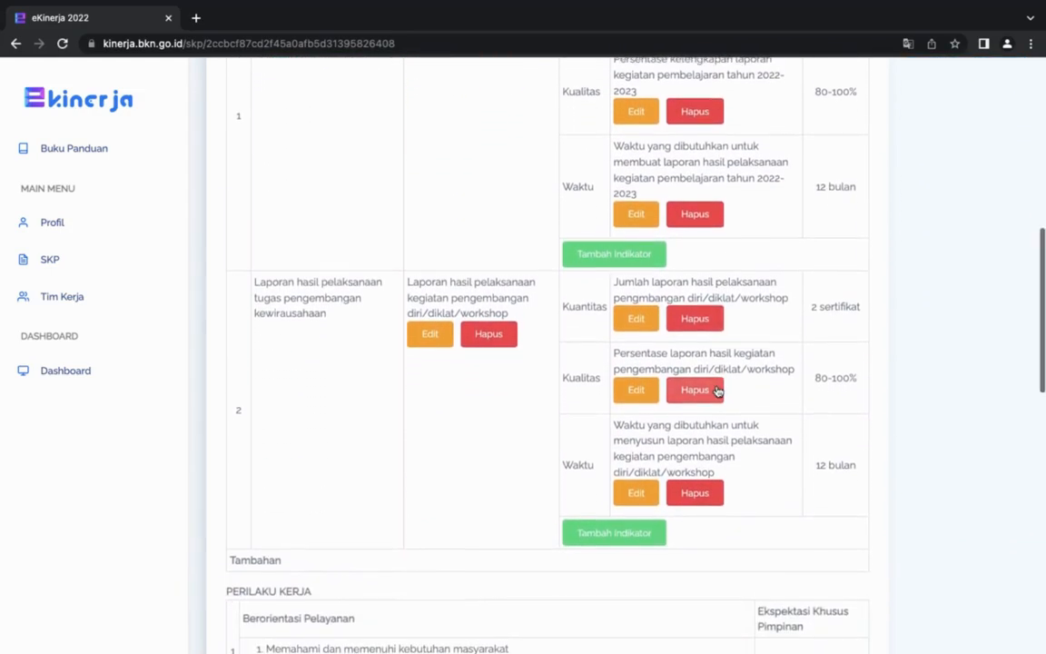
scroll(718, 391, "up", 1)
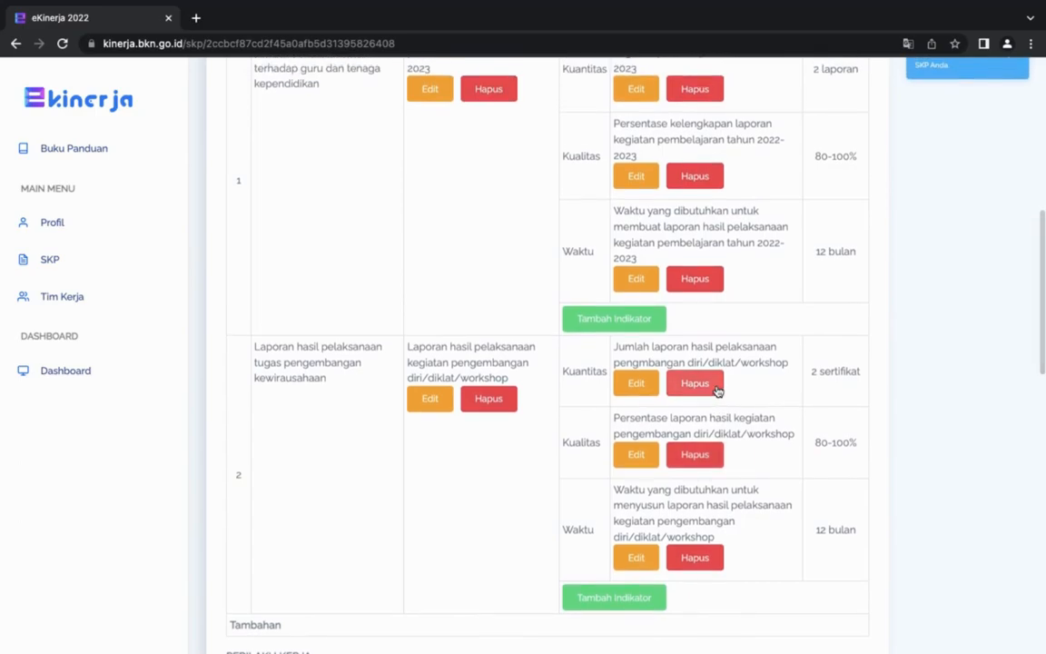
scroll(718, 391, "up", 3)
scroll(718, 391, "up", 5)
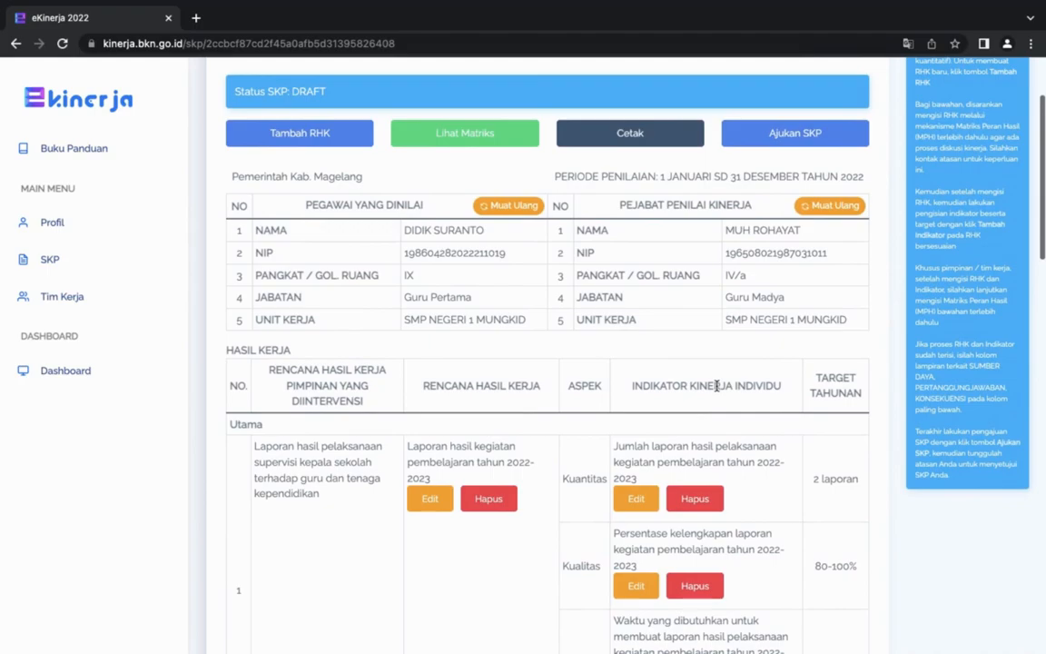
scroll(717, 386, "up", 3)
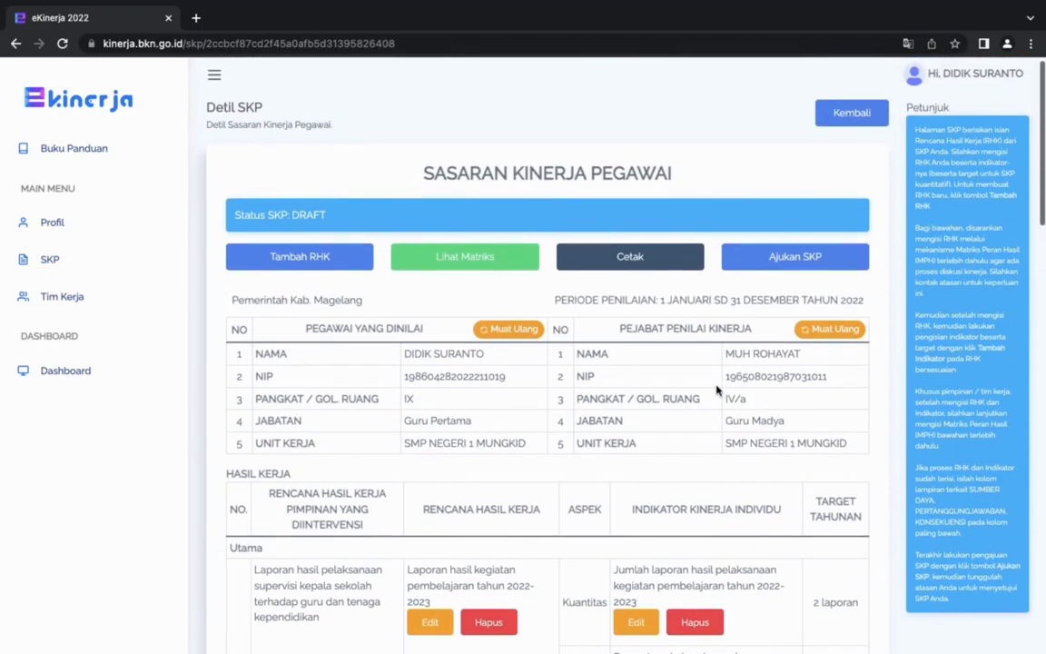
scroll(716, 388, "up", 1)
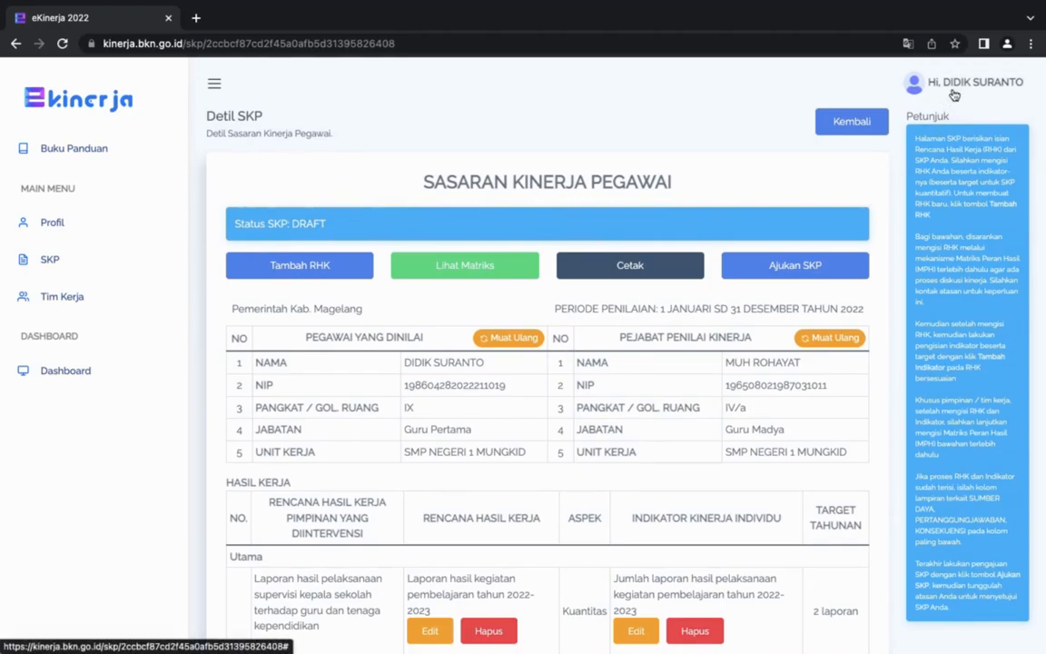
mouse_move(836, 9)
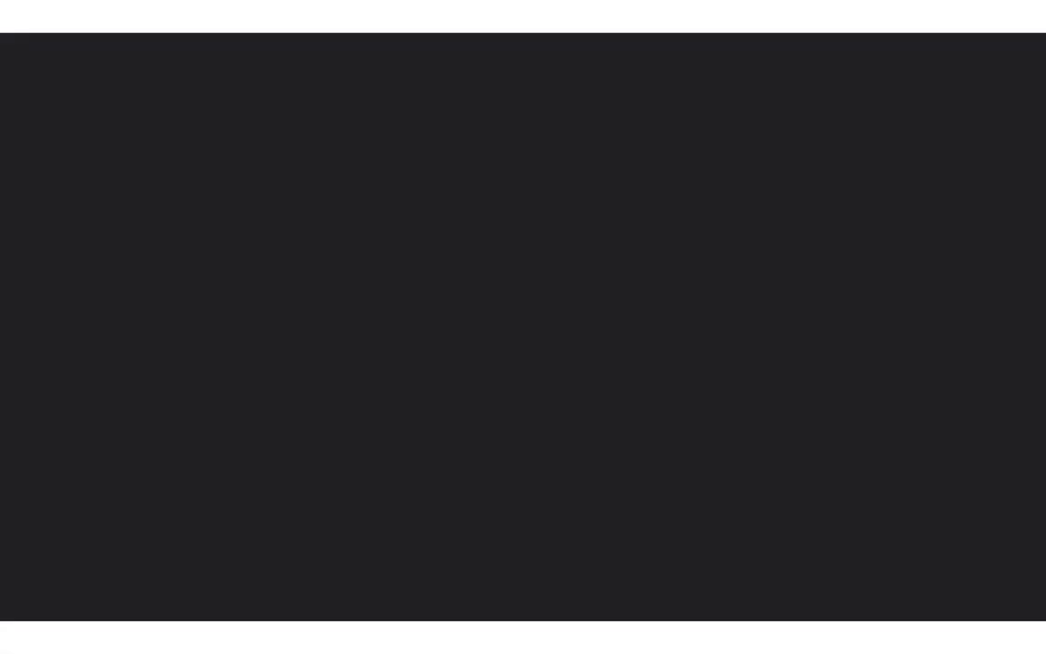